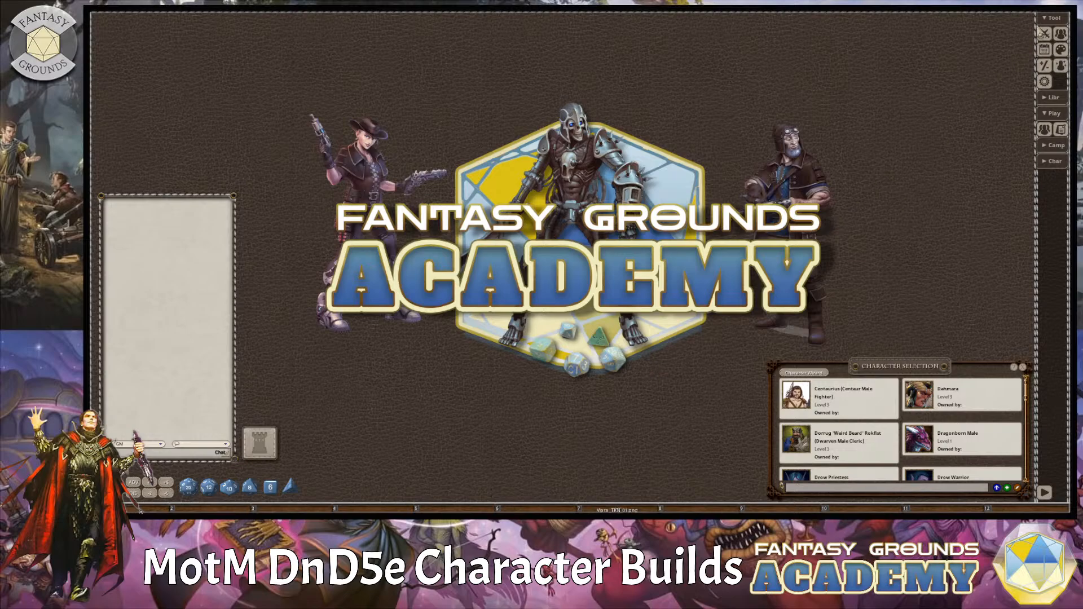
Open the library's module list to review the available rulebooks, and close it again.
click(1044, 25)
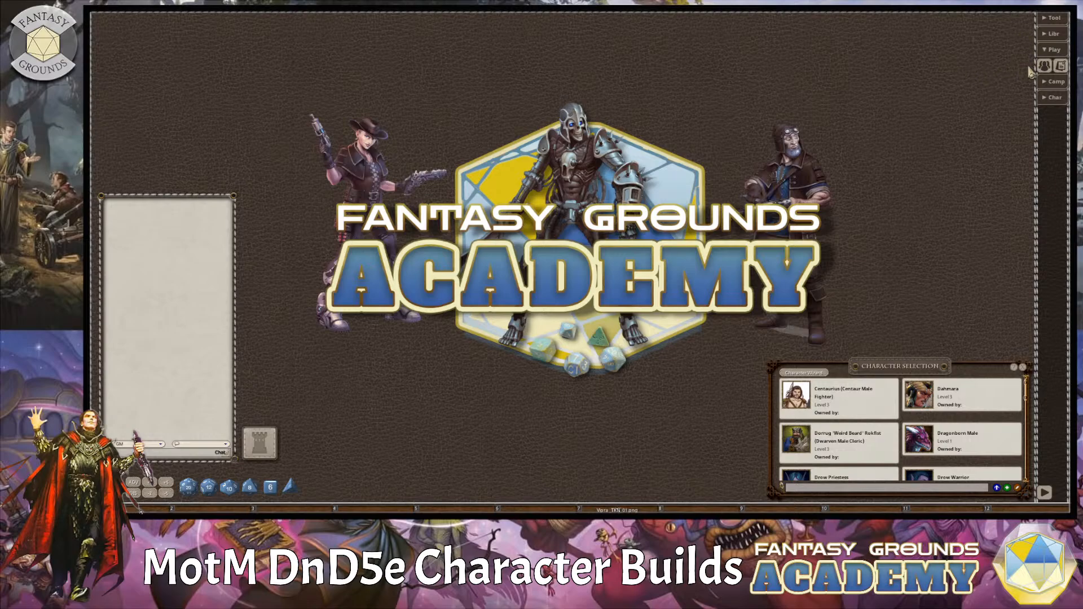
click(1052, 50)
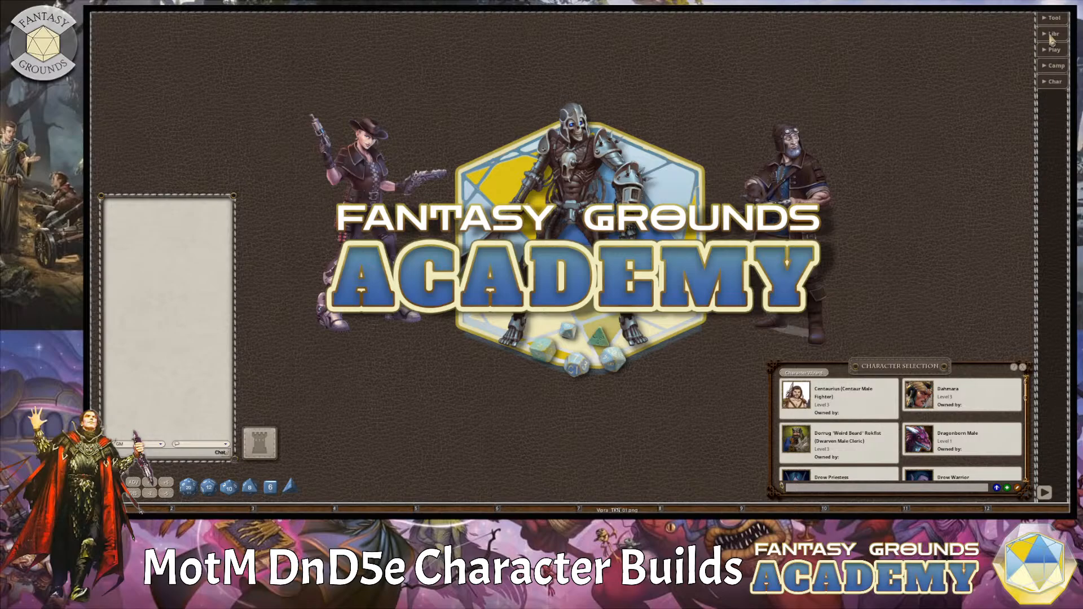
click(1050, 35)
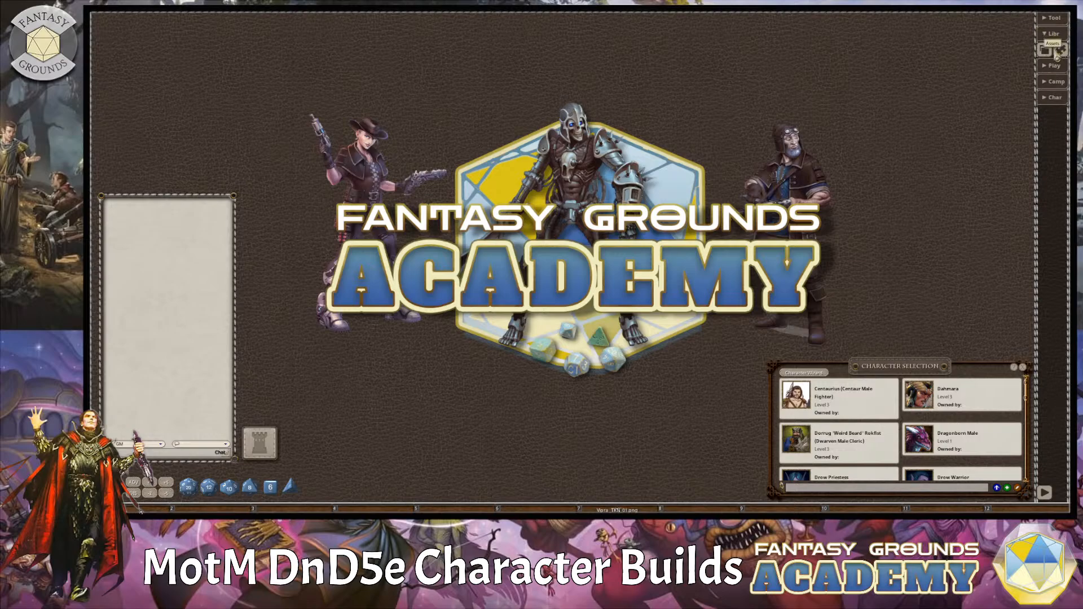
click(1045, 52)
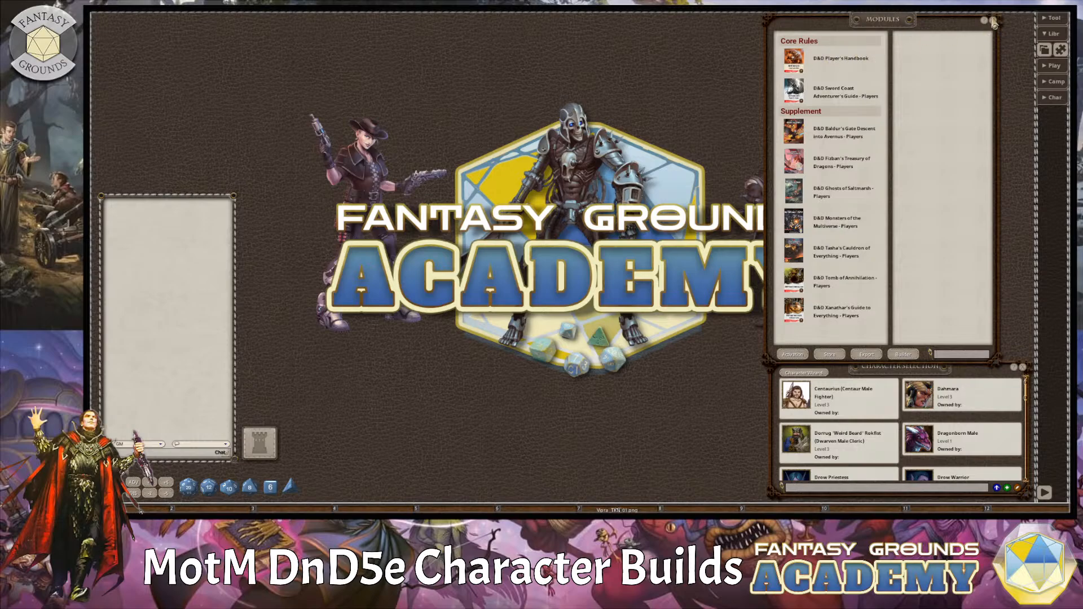
click(993, 21)
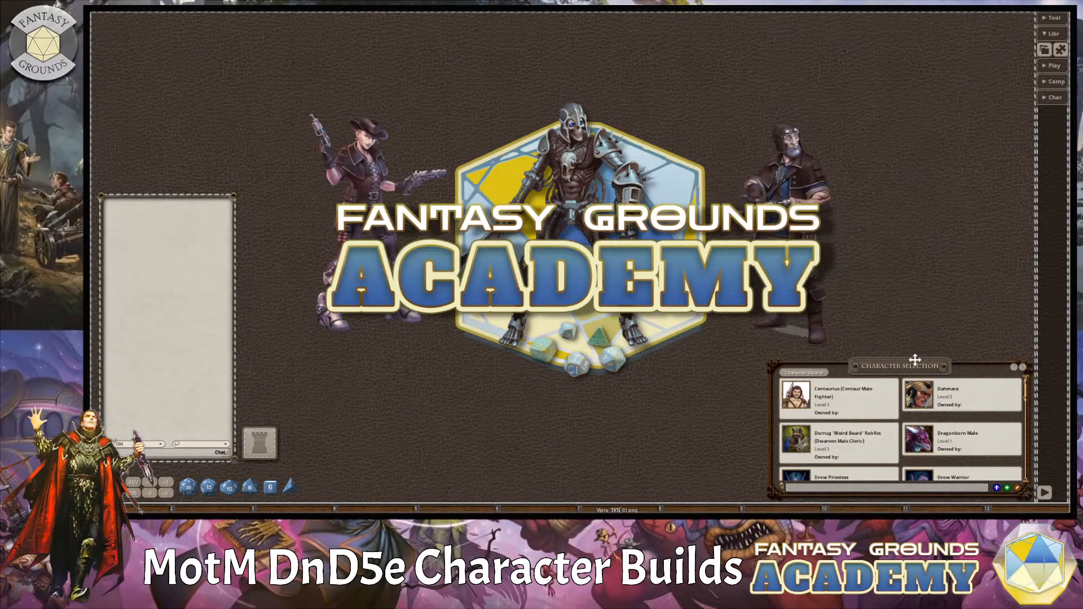
Start a new character in the Character Wizard from the character selection list, and close that list.
mouse_move(915, 366)
mouse_down()
mouse_move(882, 189)
mouse_move(936, 335)
mouse_move(929, 355)
mouse_up()
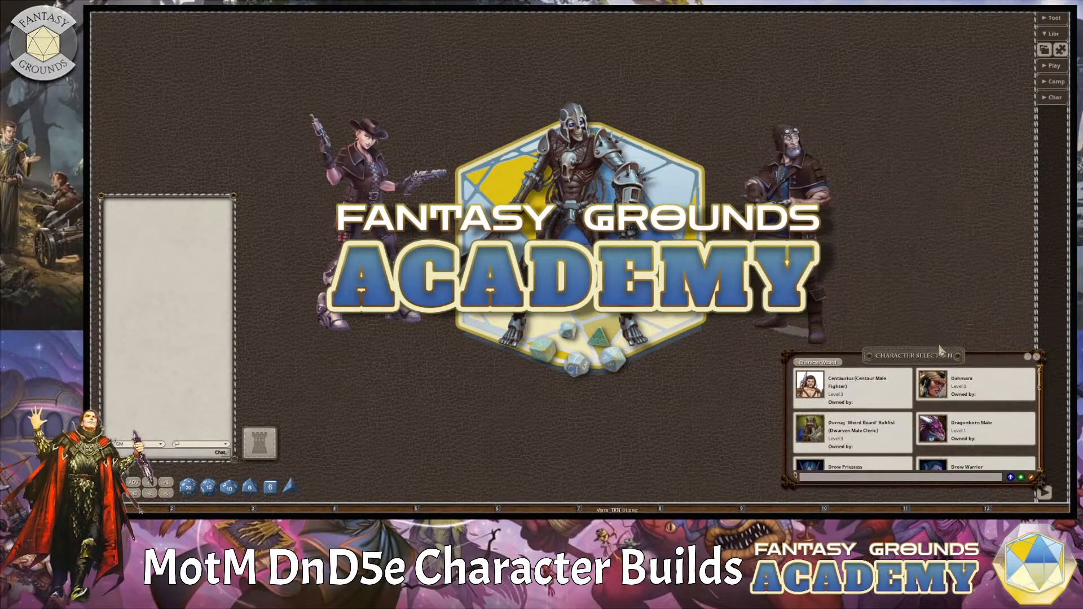
click(1052, 66)
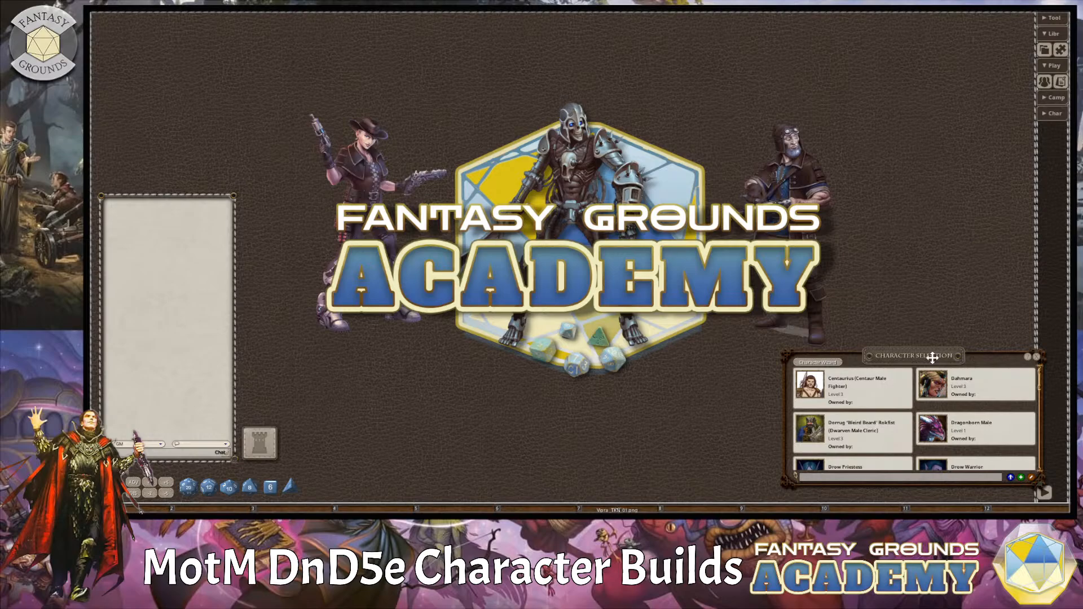
drag(934, 357, 935, 16)
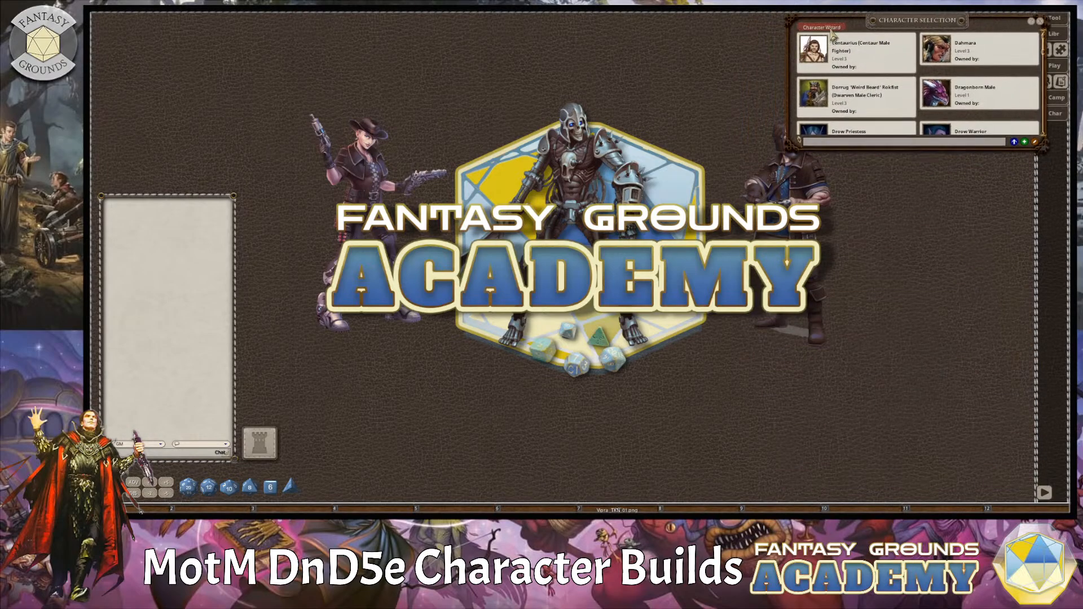
click(833, 28)
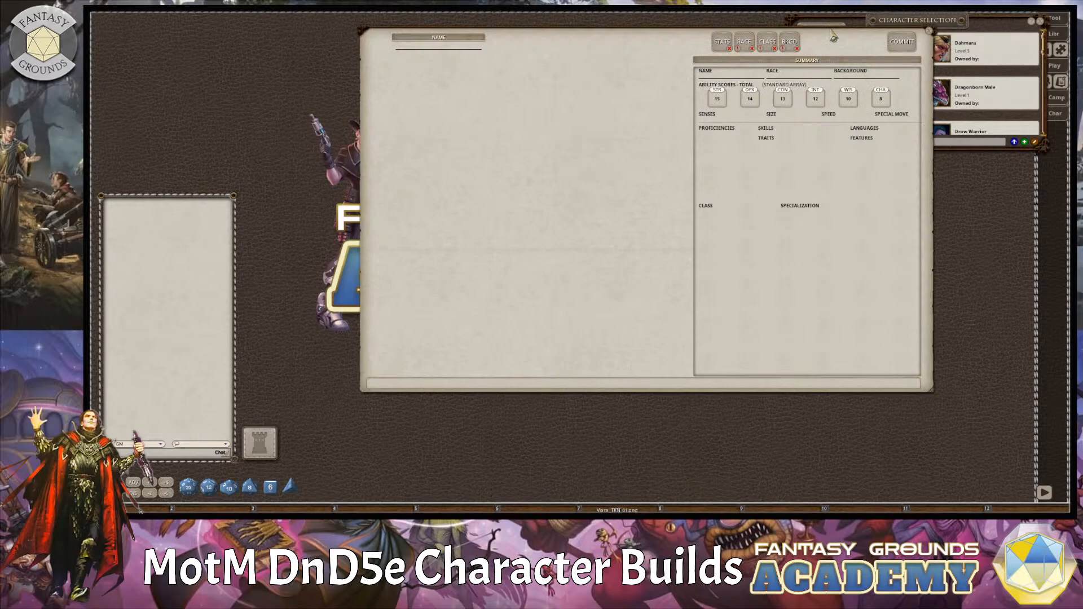
click(1040, 22)
drag(688, 39, 704, 42)
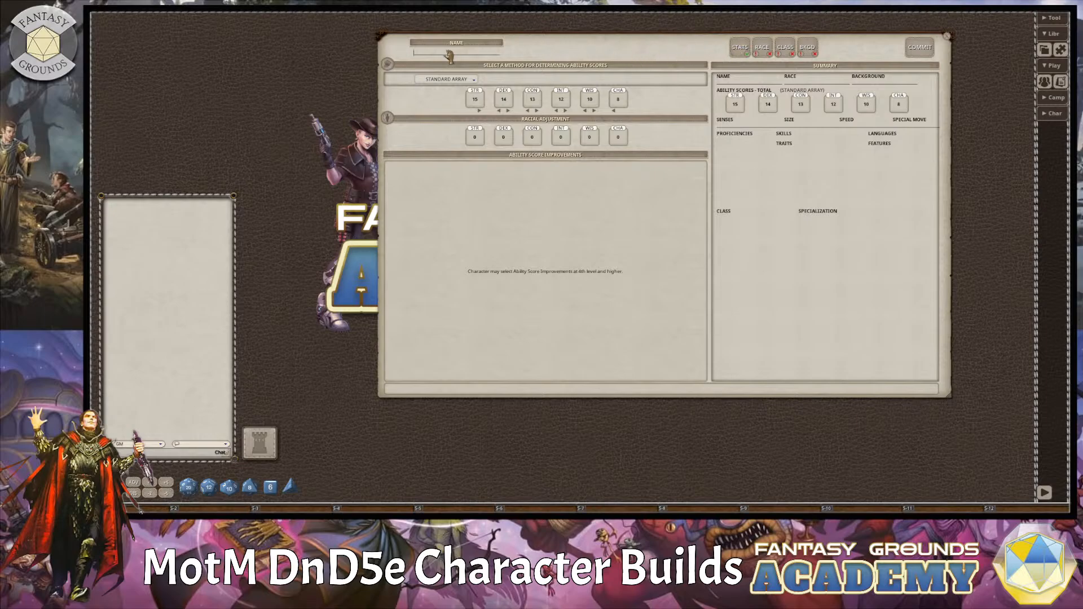
Name the new character Yuan Ti and choose Point Buy as the method for determining ability scores.
text(Yuan-Ti)
click(474, 81)
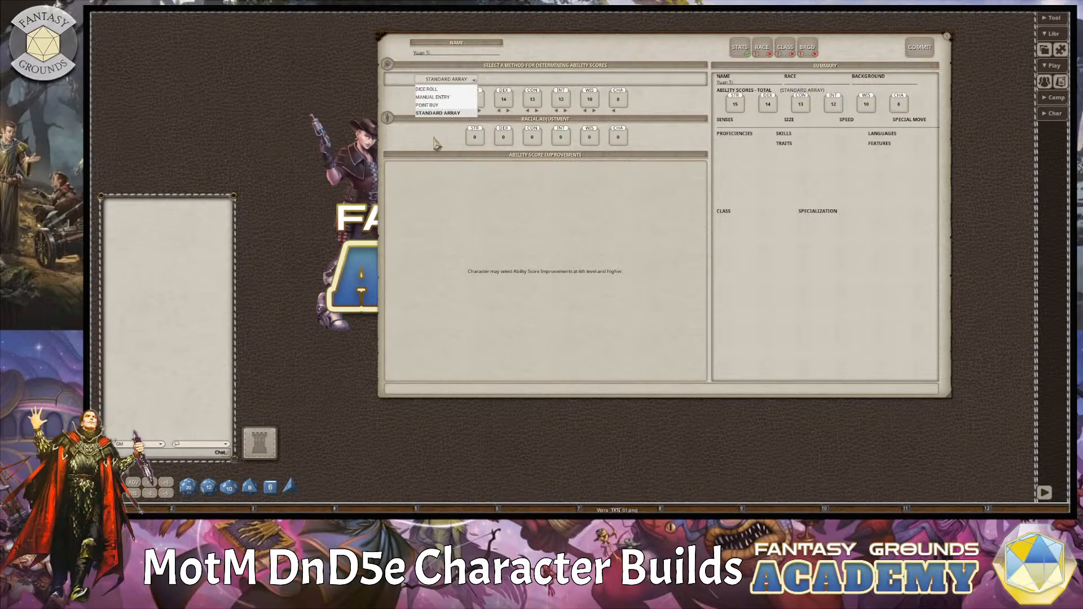
click(434, 106)
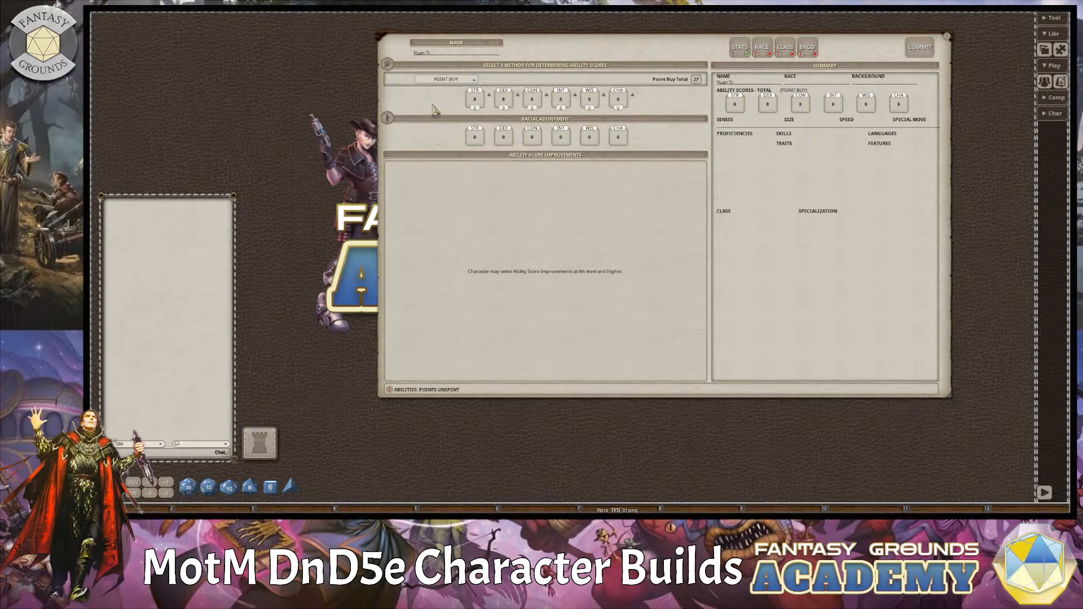
Spend the point-buy points on Strength 9, Dexterity 13, Constitution 11, Intelligence 14, Wisdom 10 and Charisma 15.
click(489, 95)
click(633, 96)
click(604, 94)
click(546, 94)
click(546, 95)
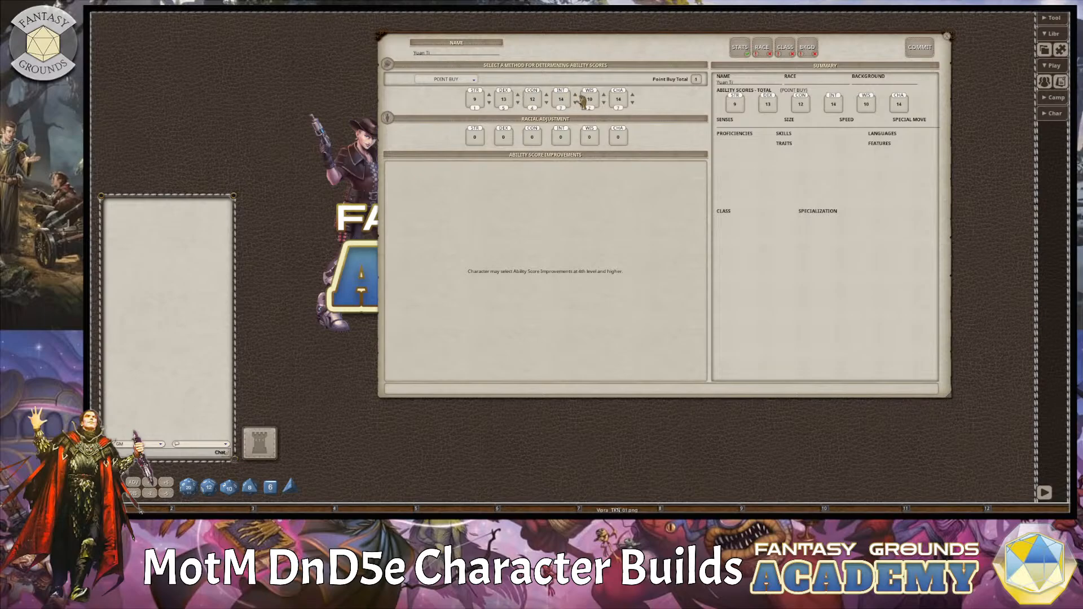
click(575, 95)
click(474, 80)
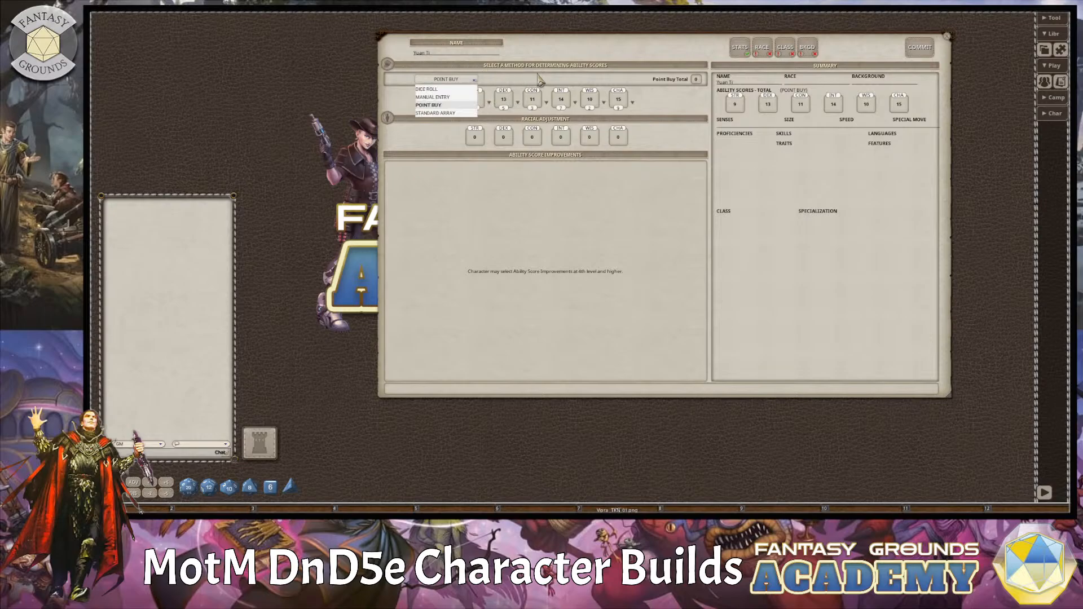
click(572, 181)
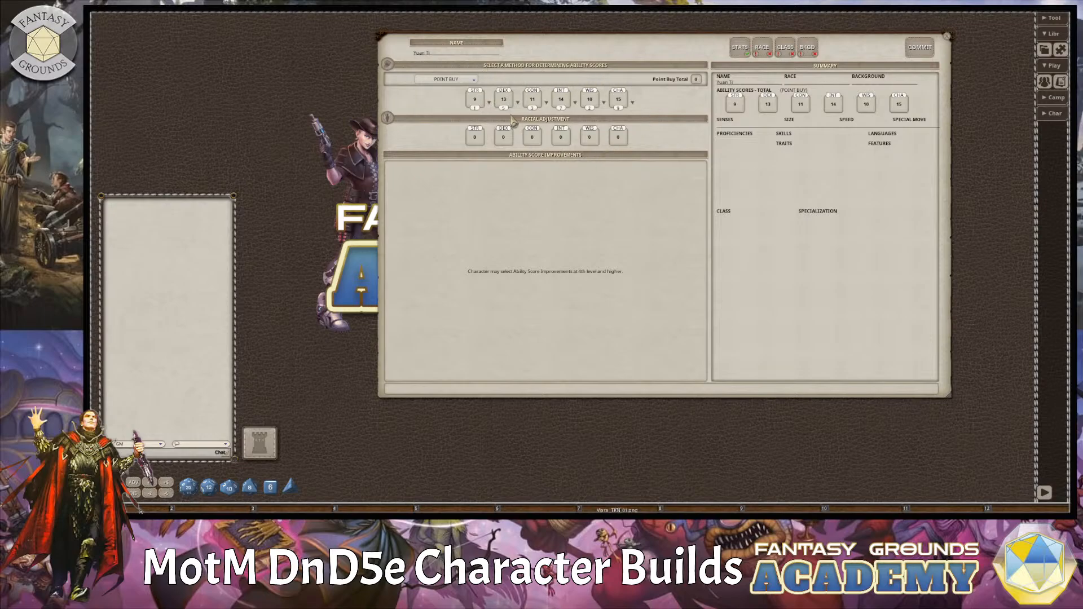
Select Yuan-Ti as the race with the racial modifier option Choice 1, raising one ability by 2 and another by 1.
click(771, 51)
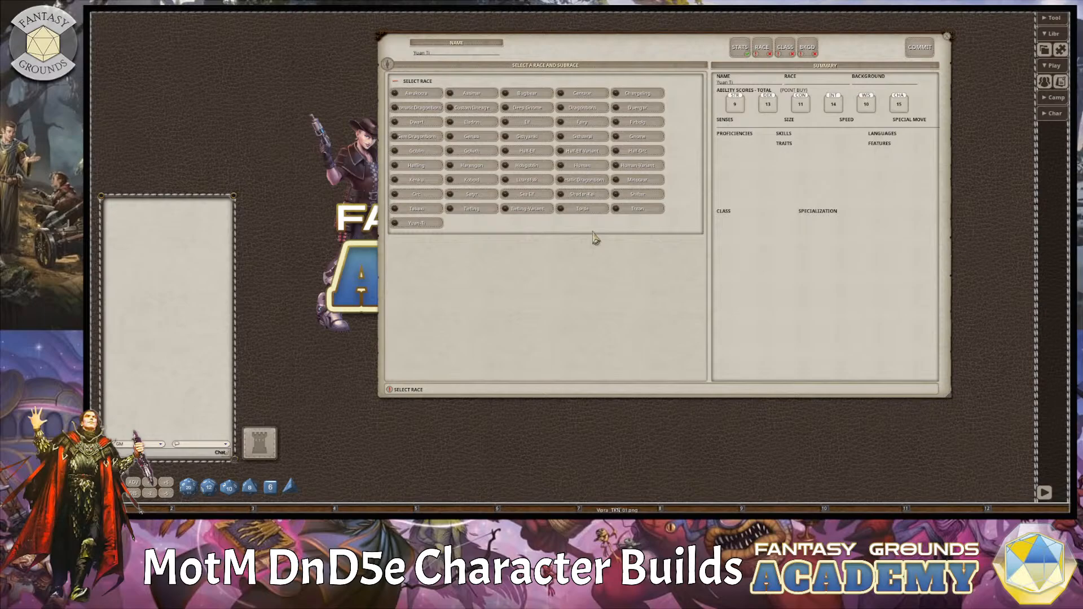
click(423, 225)
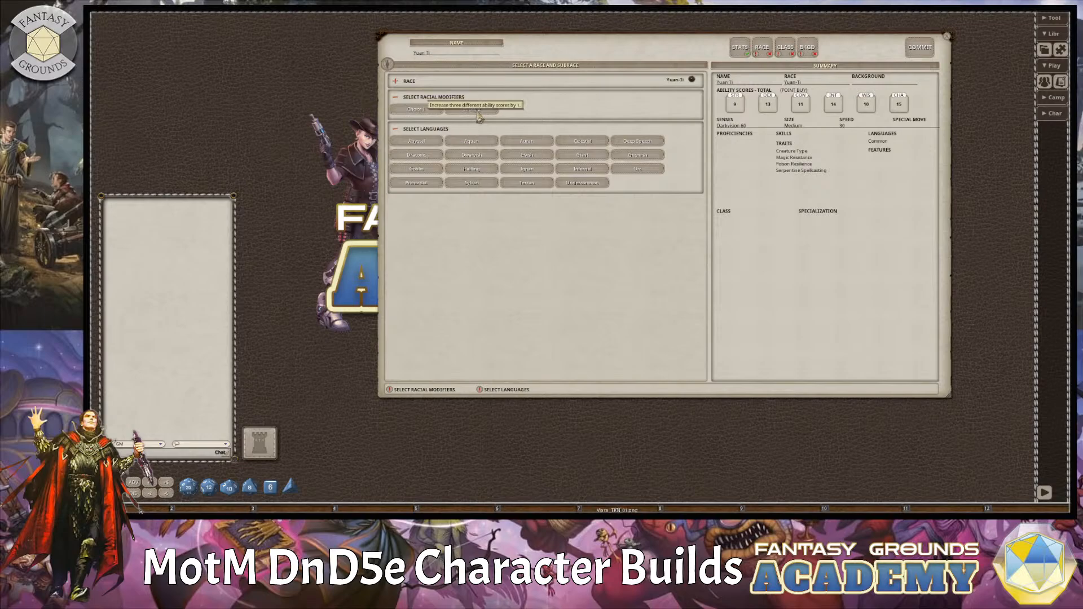
click(428, 110)
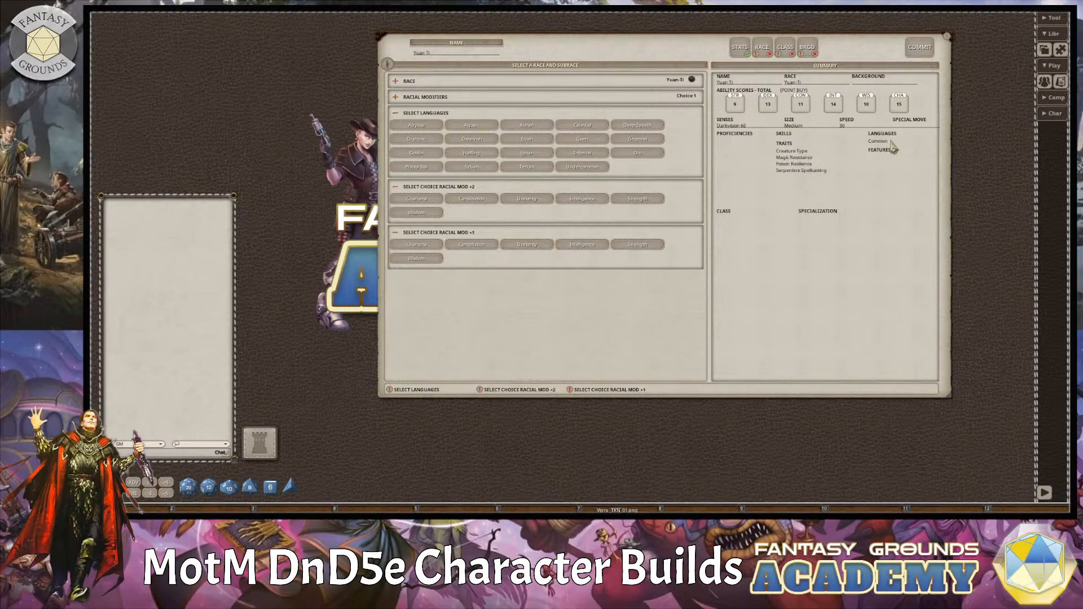
Pick Draconic as the extra language and assign the racial modifiers +2 to Charisma and +1 to Dexterity.
click(417, 140)
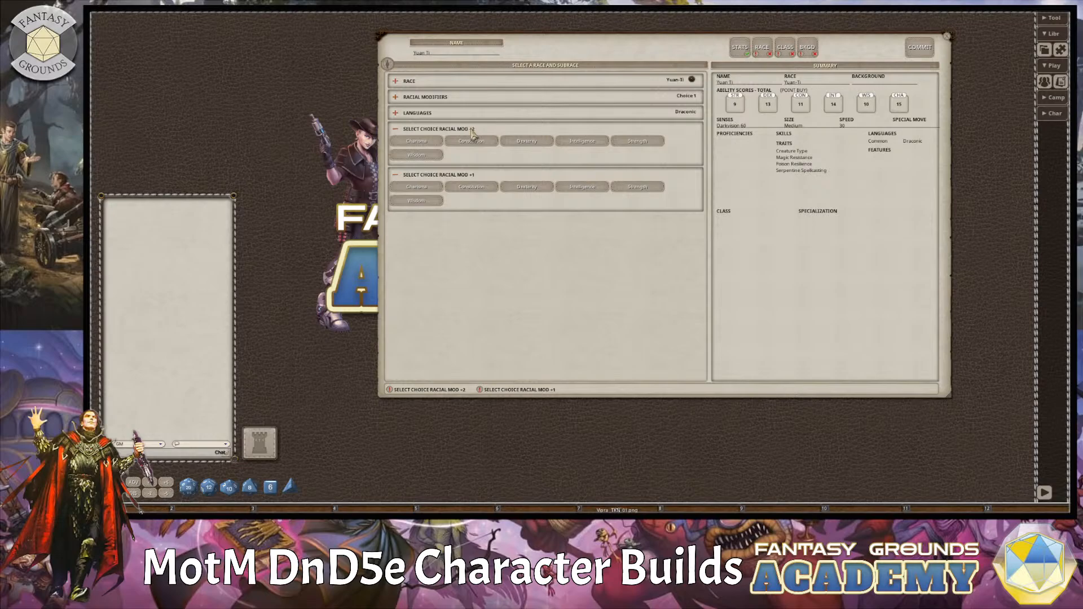
click(440, 142)
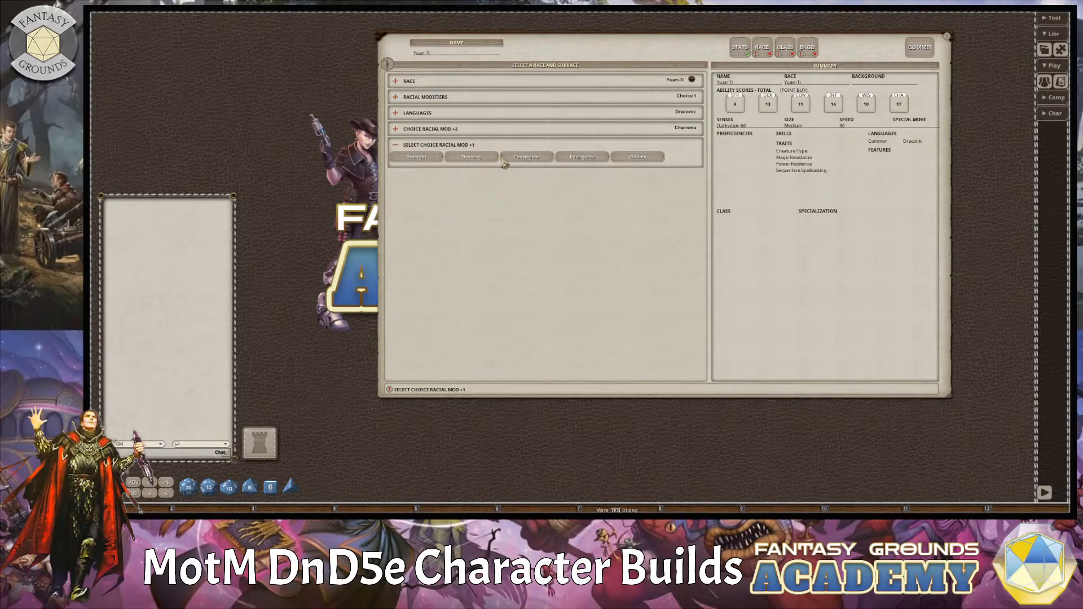
click(483, 159)
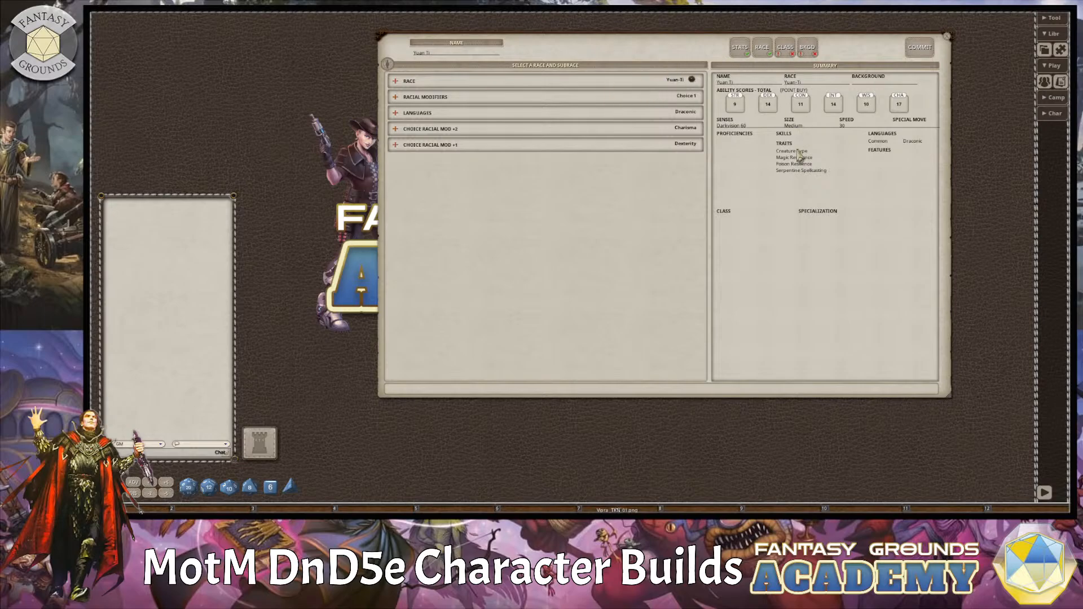
Make the character a Sorcerer with Arcana and Persuasion skill proficiencies and the Draconic Bloodline specialization.
click(785, 49)
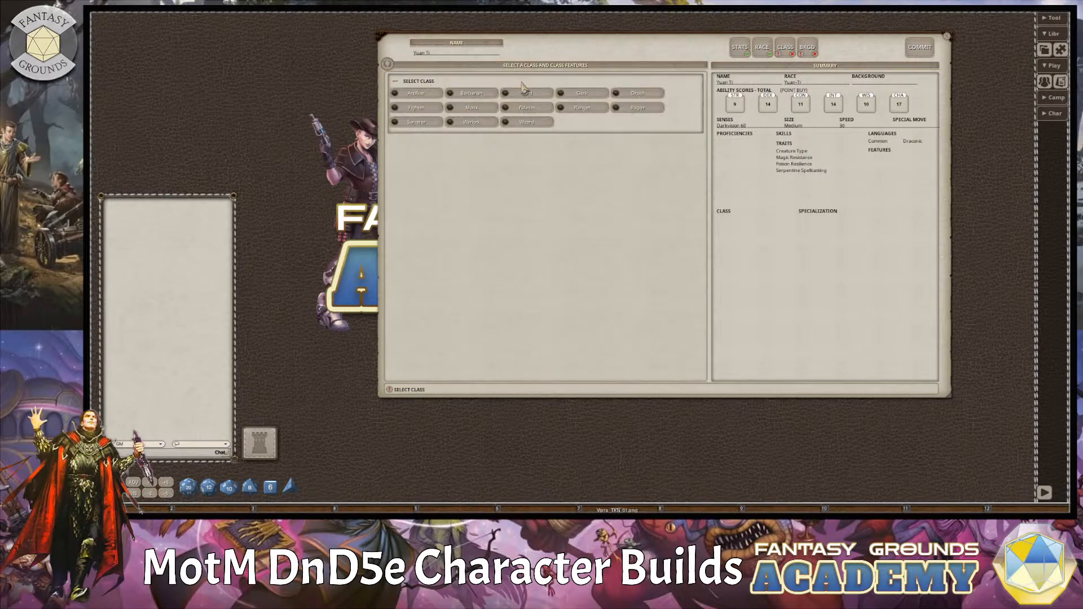
click(426, 124)
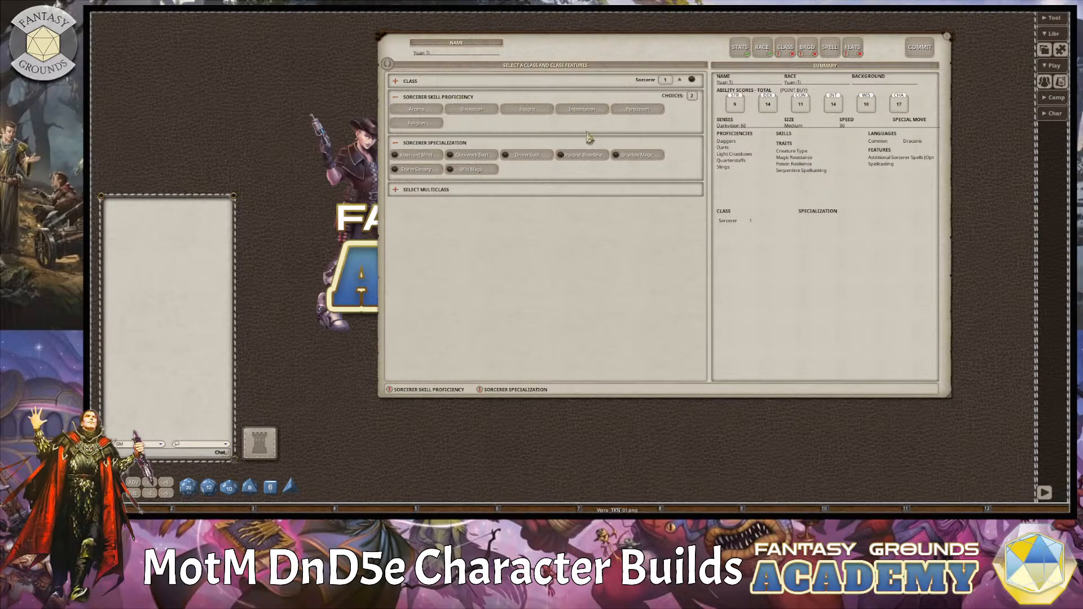
click(425, 111)
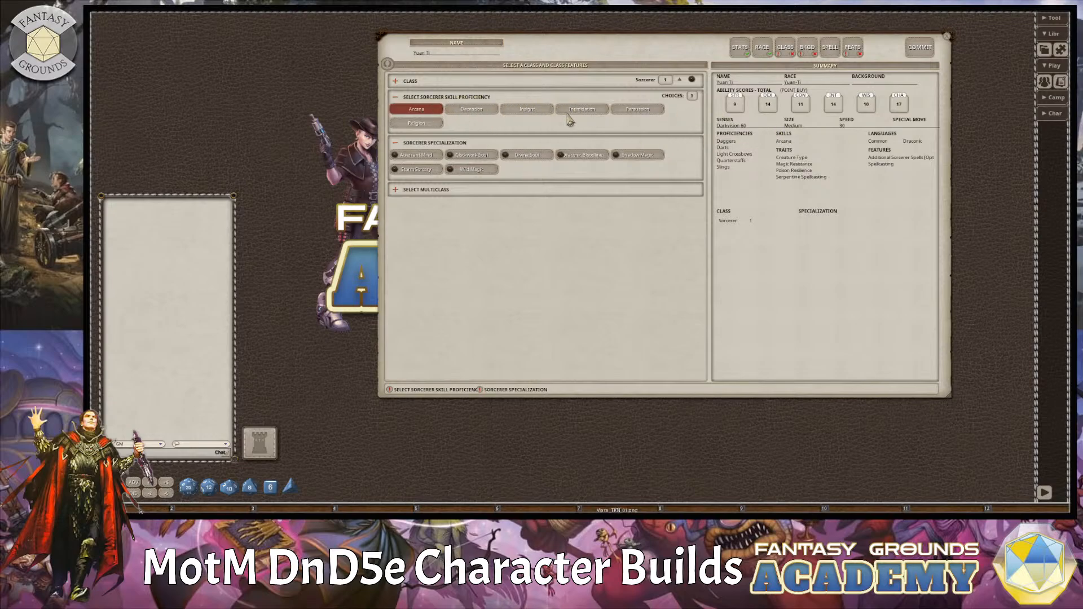
click(638, 111)
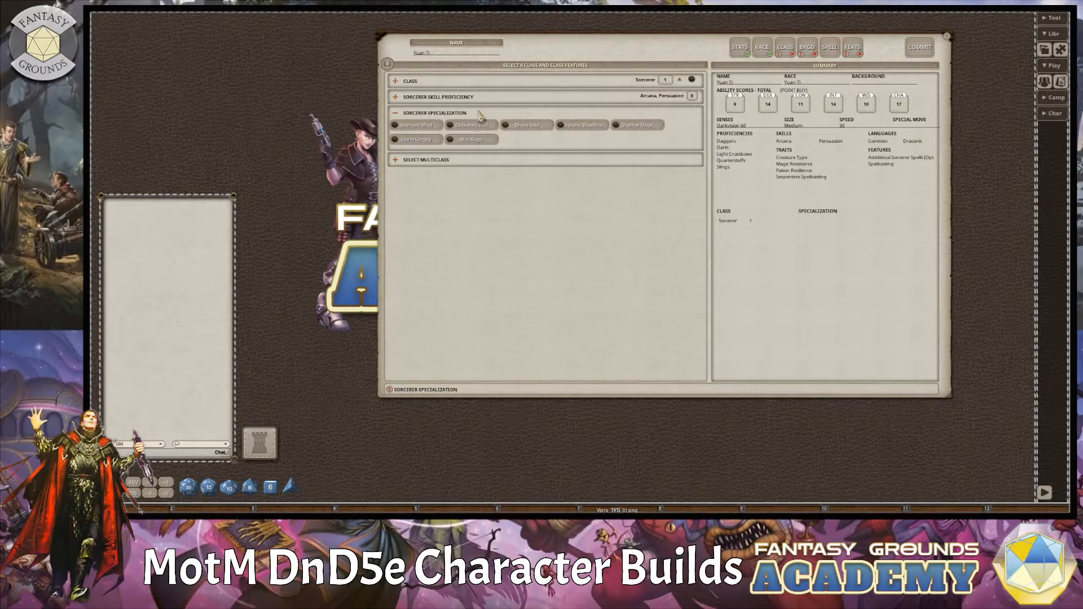
click(583, 126)
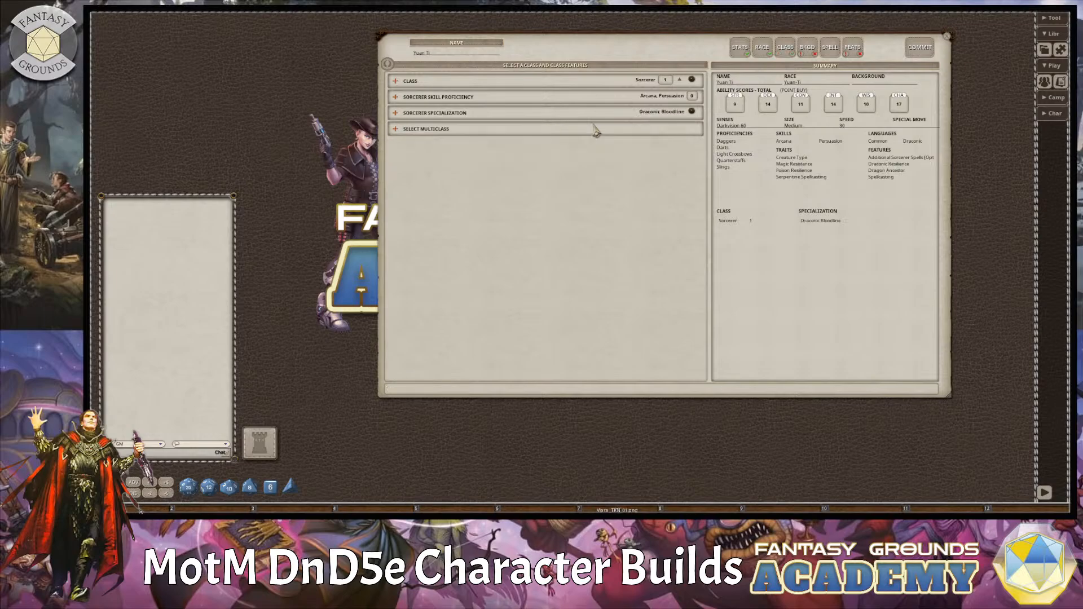
Choose the Spy background with the Three-Dragon Ante Set as its tool proficiency.
click(807, 48)
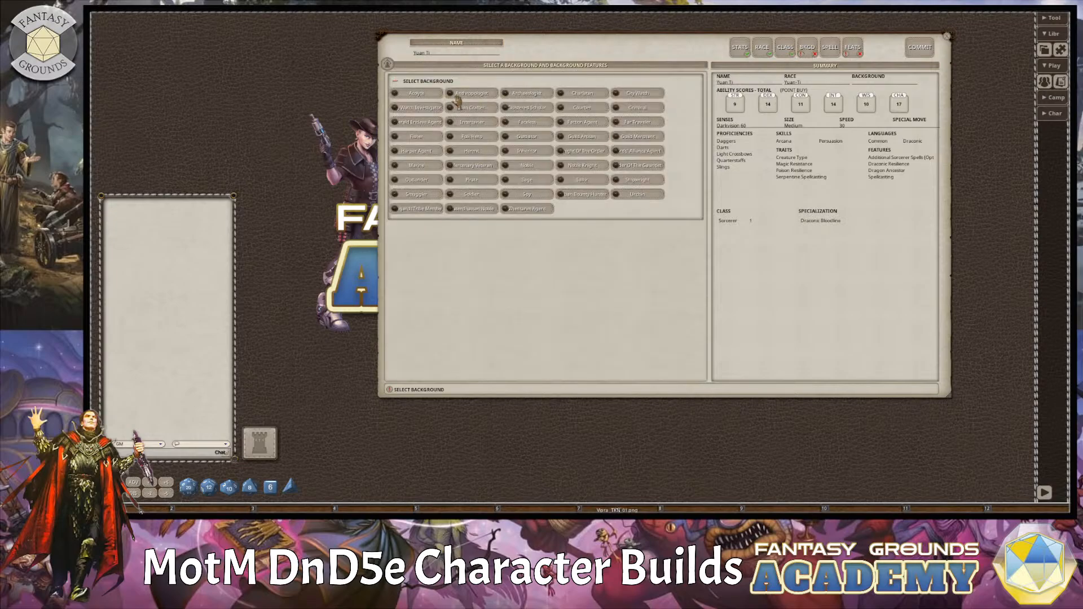
click(530, 194)
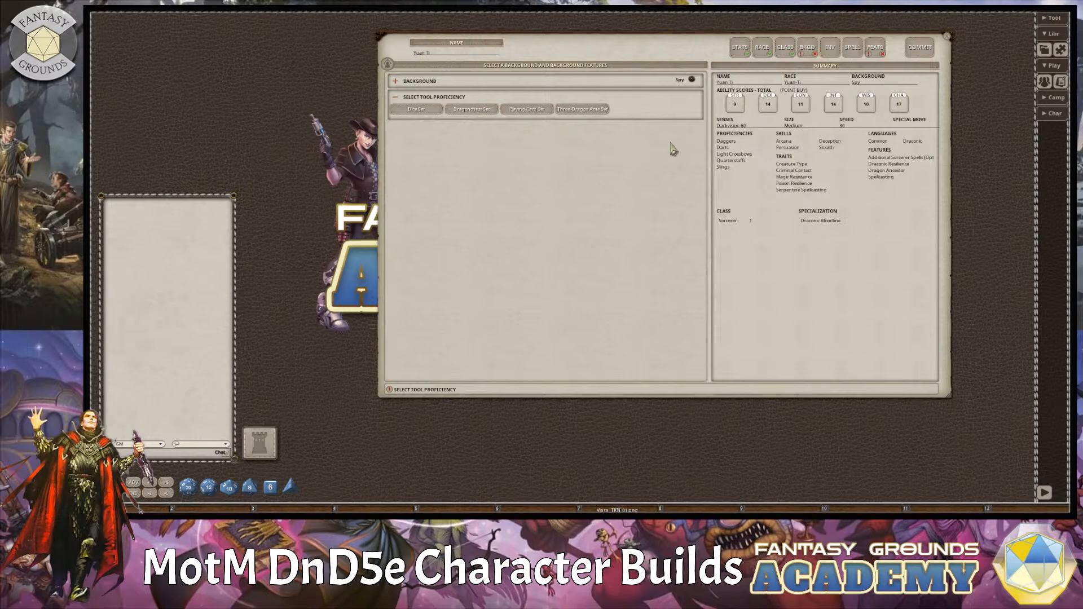
click(577, 112)
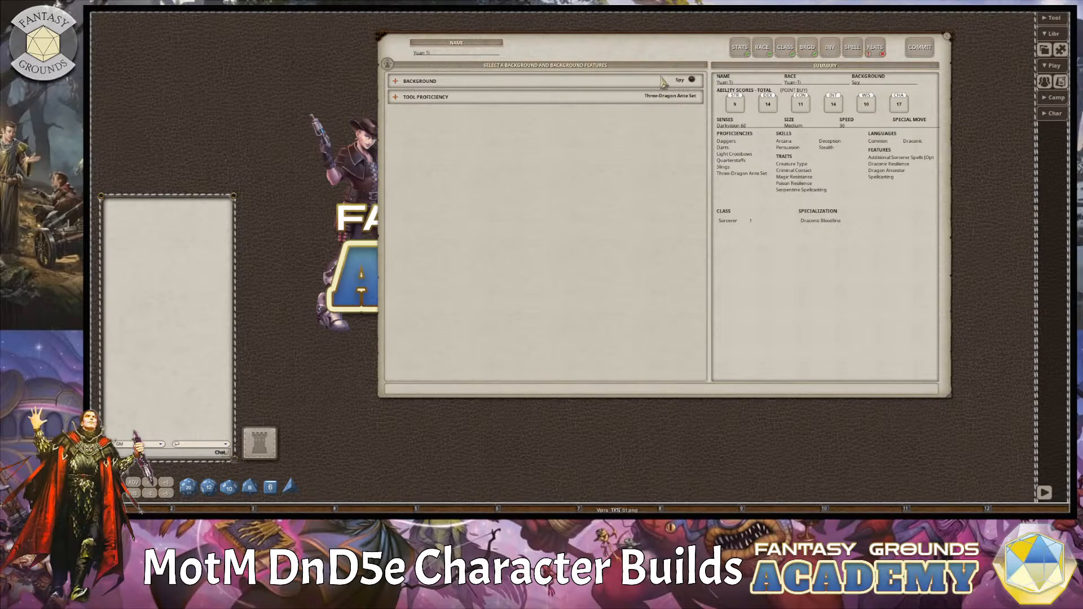
Select the Dungeoneer's Pack, a Quarterstaff and a Crystal arcane focus as the starting equipment.
click(835, 48)
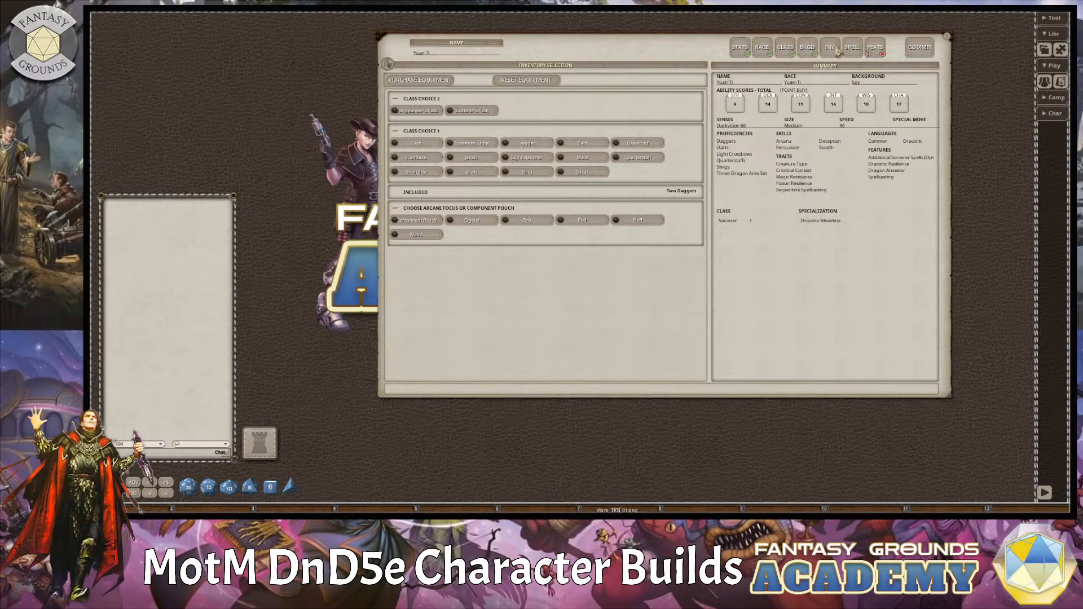
click(427, 113)
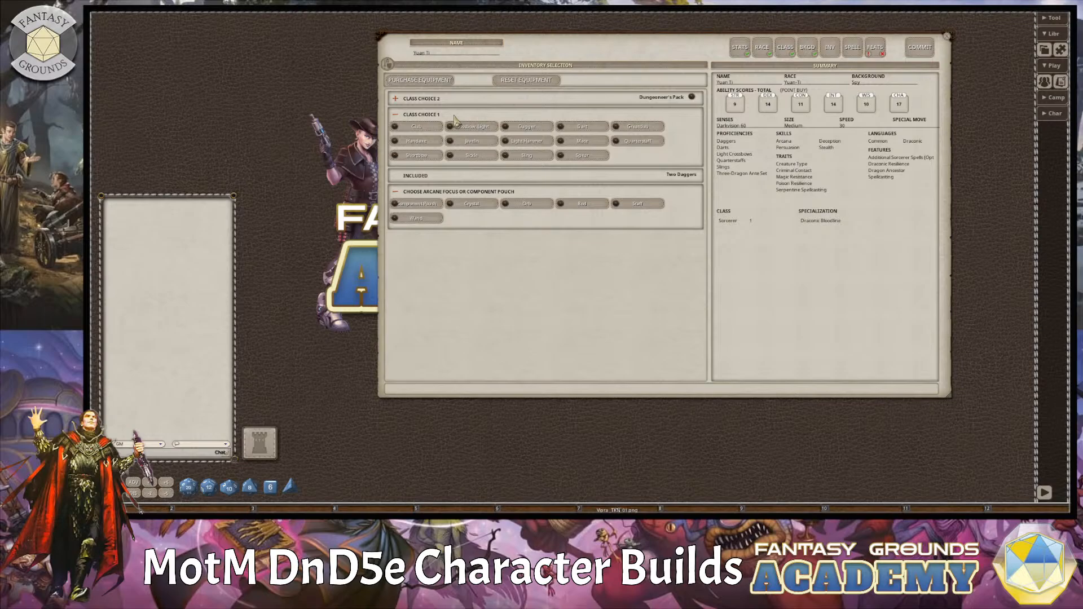
click(630, 144)
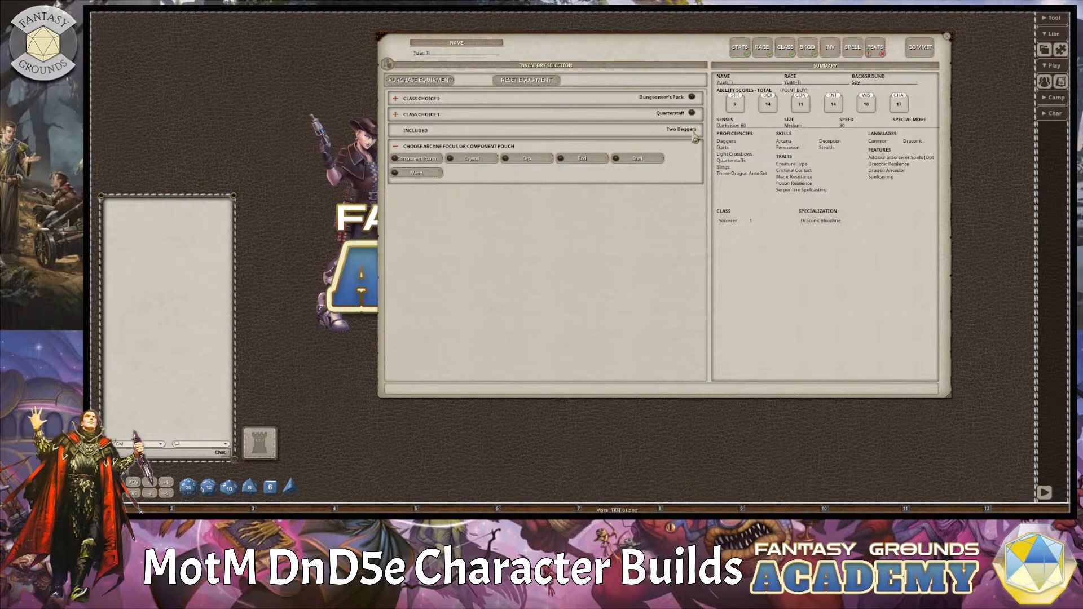
click(476, 161)
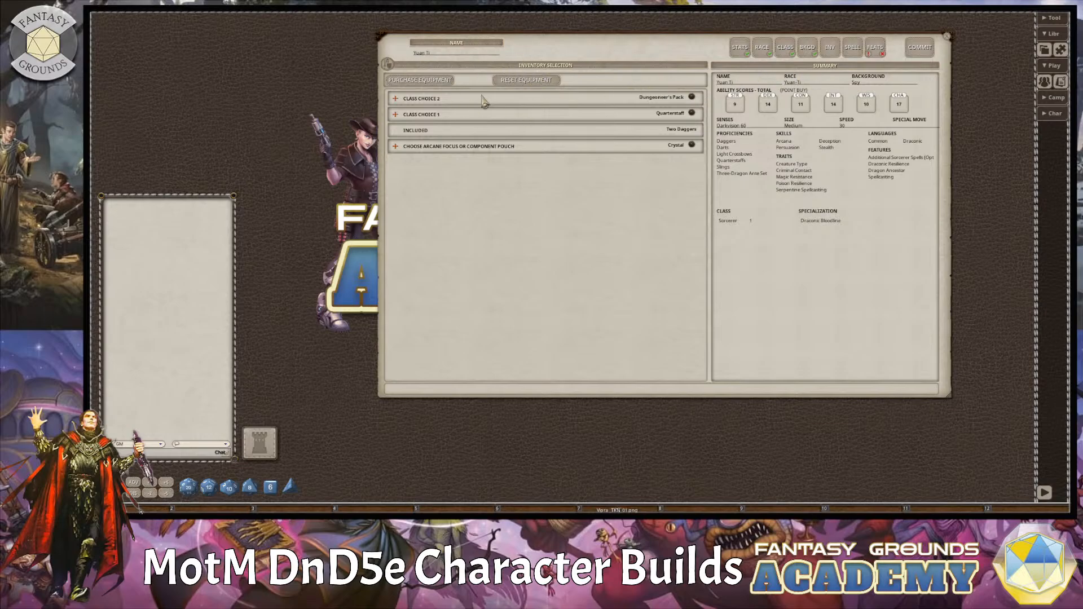
Add the Friends and Infestation cantrips to the character's Sorcerer spell selection.
click(856, 52)
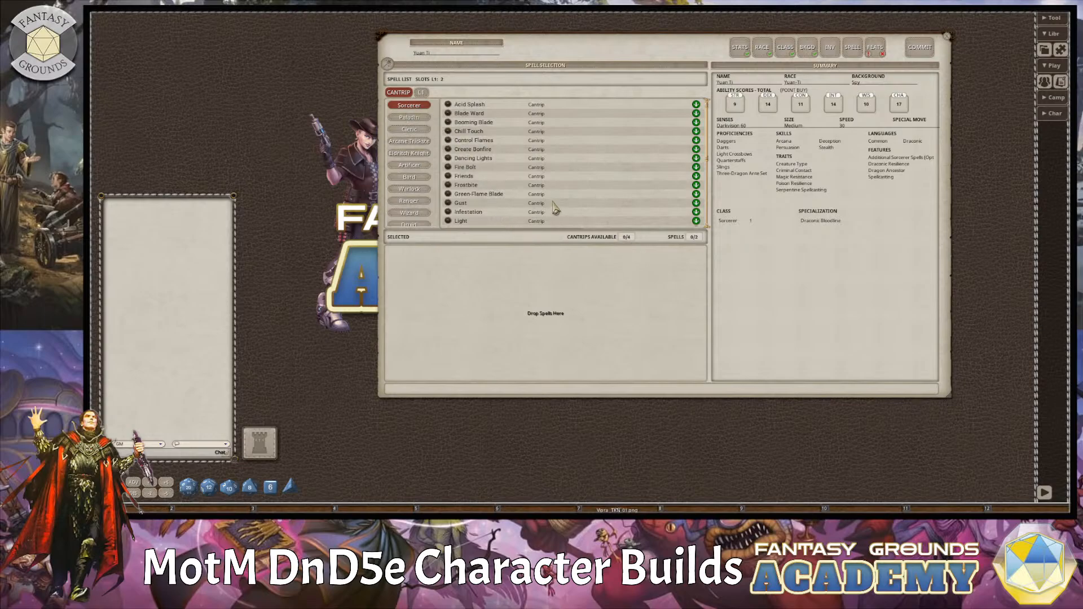
scroll(496, 162, down, 1)
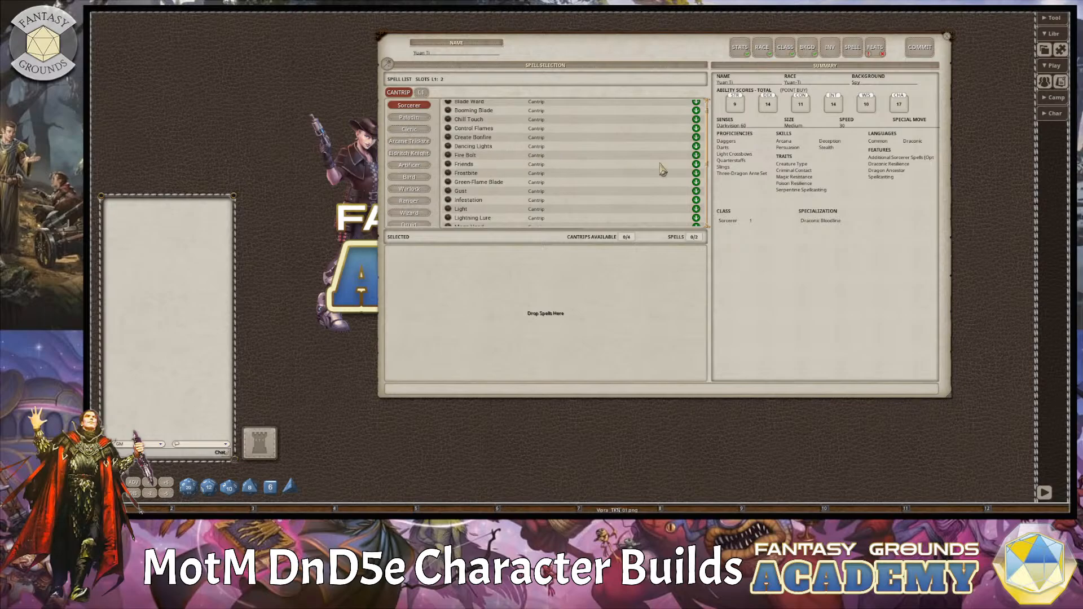
click(696, 167)
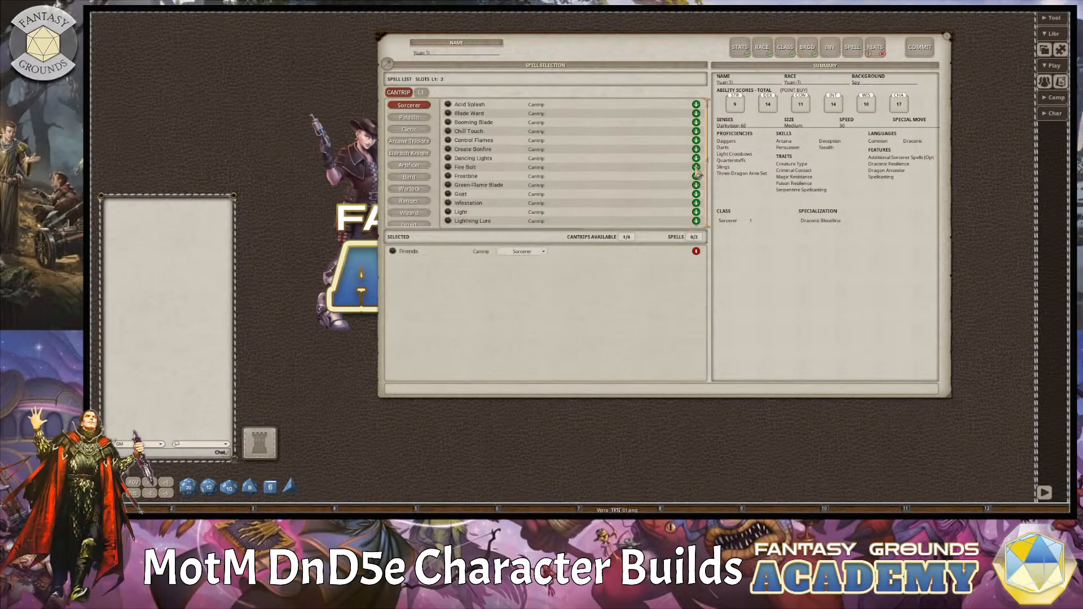
scroll(607, 189, down, 3)
scroll(607, 189, down, 1)
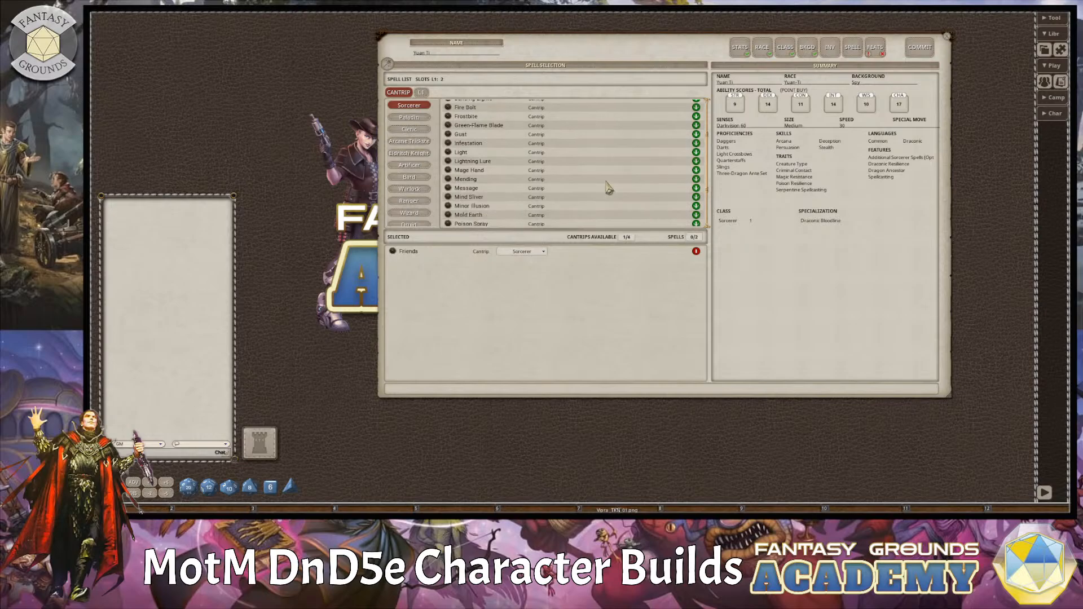
click(696, 143)
Add Mage Hand and Blade Ward as the remaining Sorcerer cantrips and show the level 1 spell list.
scroll(556, 190, up, 2)
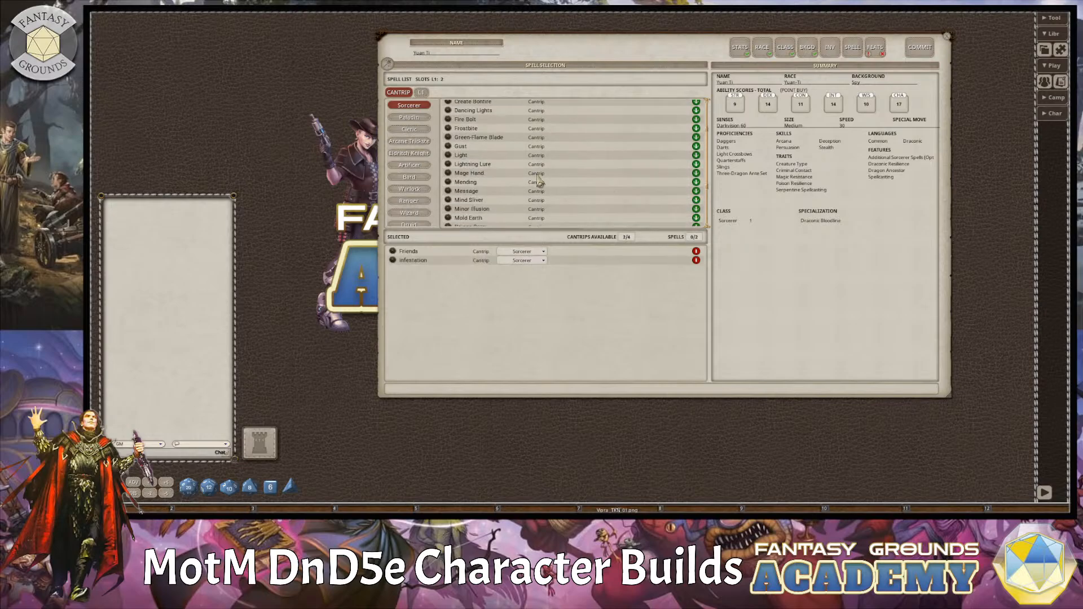
click(696, 175)
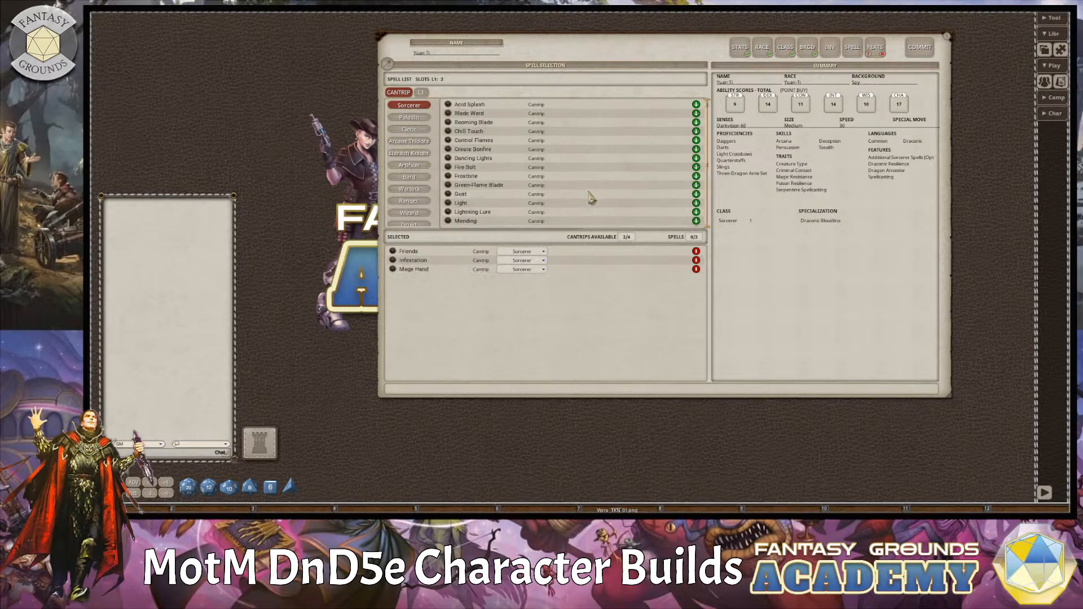
scroll(590, 206, down, 5)
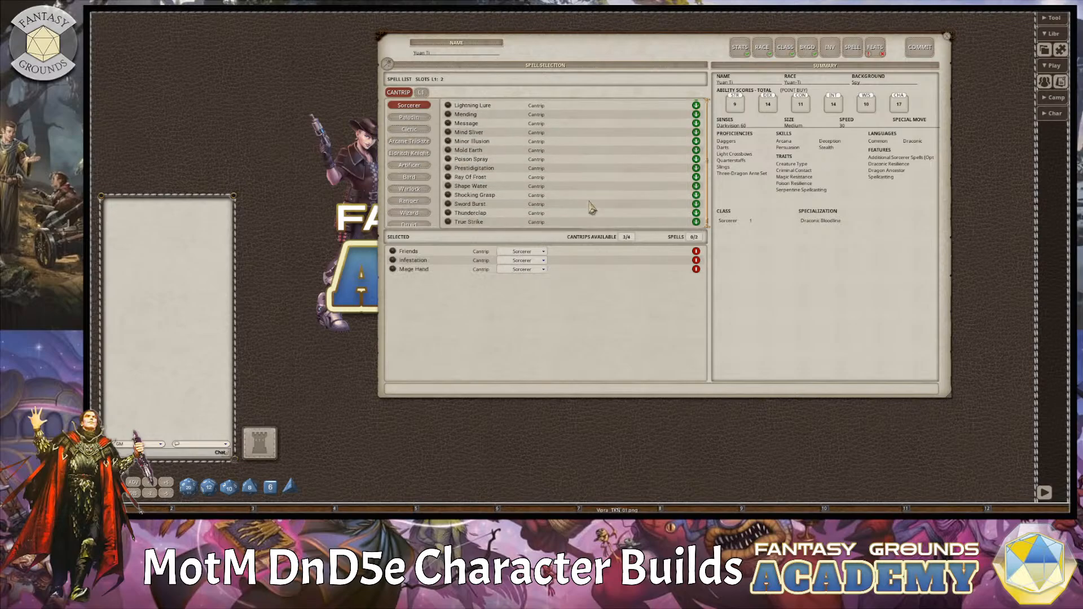
scroll(591, 205, up, 5)
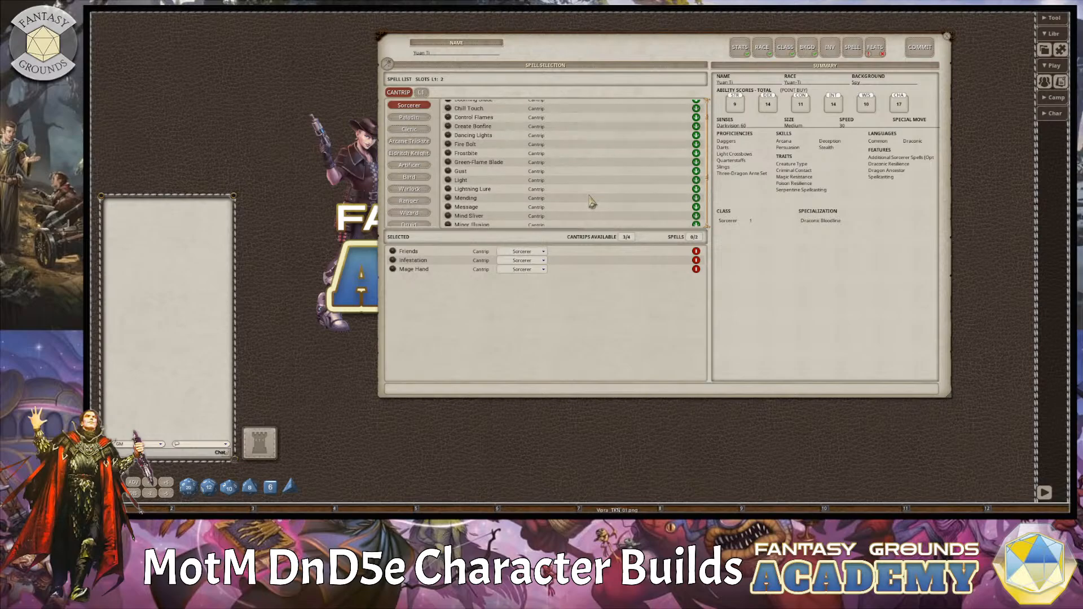
scroll(591, 203, up, 2)
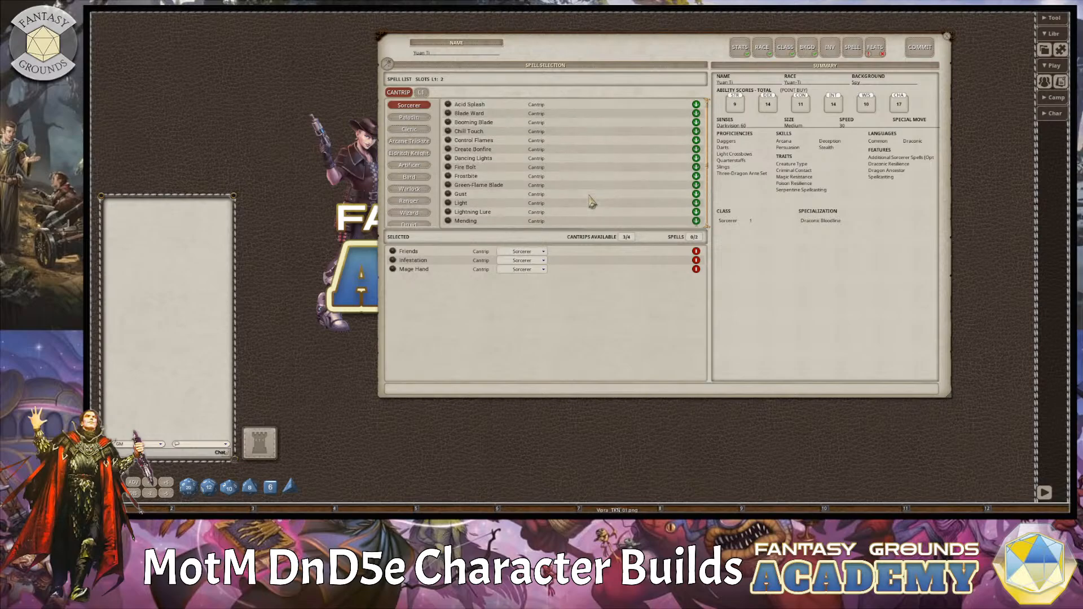
click(696, 114)
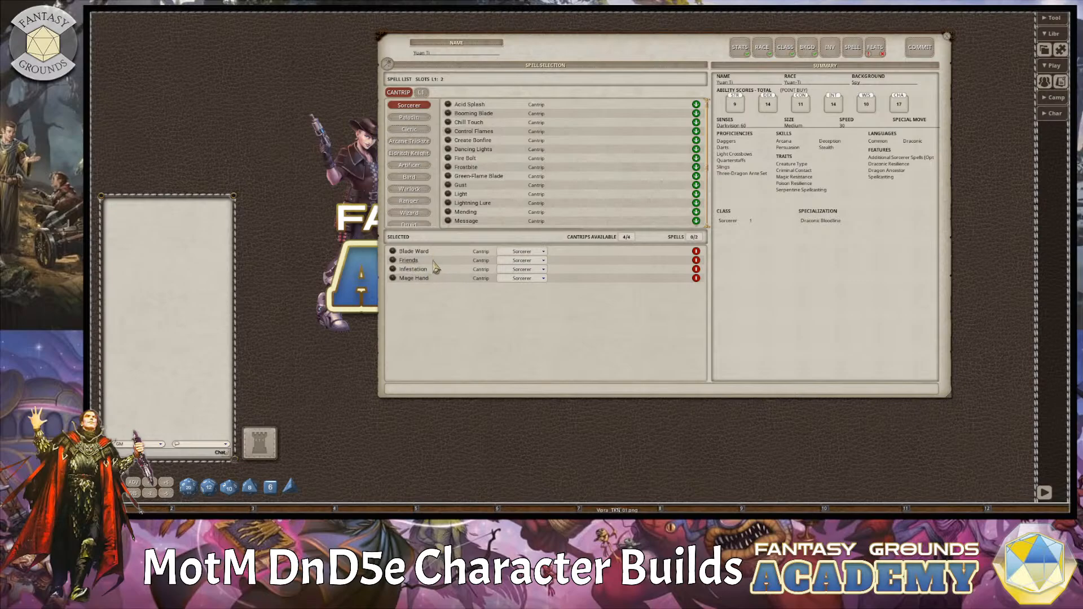
click(422, 94)
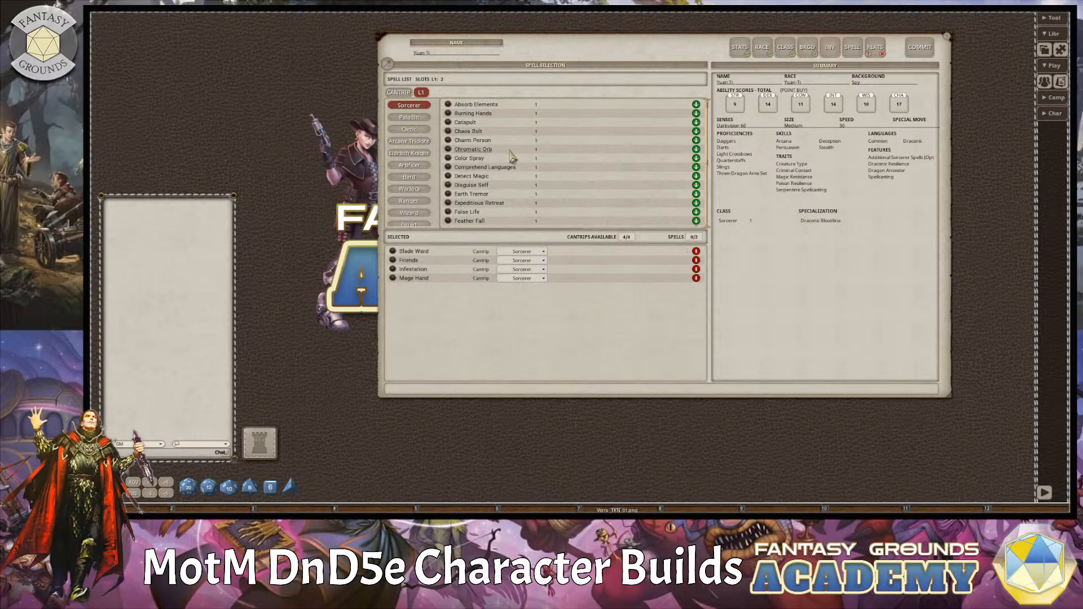
click(696, 140)
scroll(590, 175, down, 1)
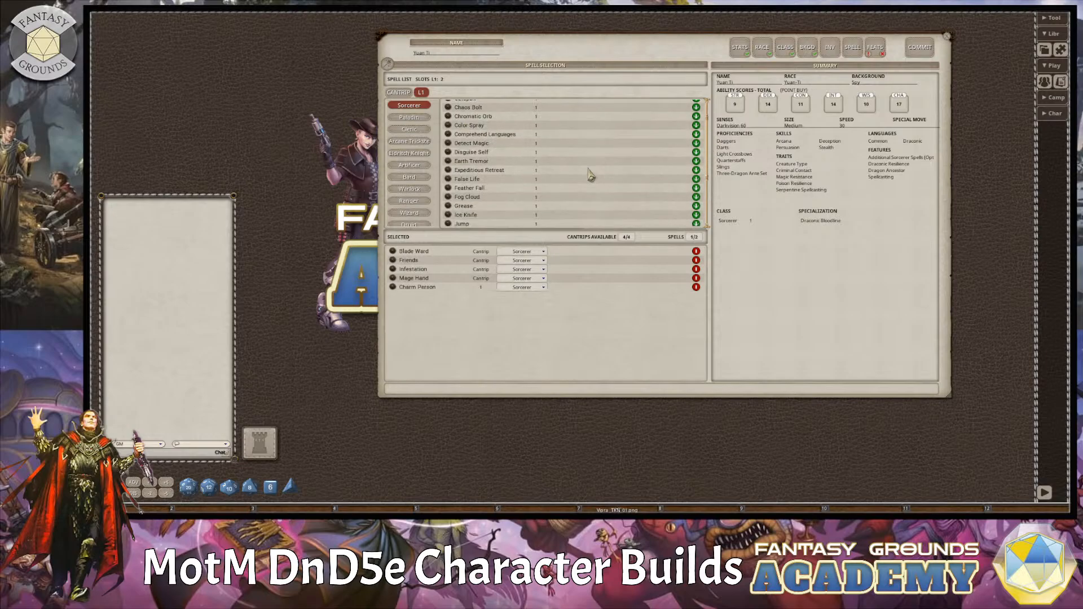
scroll(589, 175, down, 3)
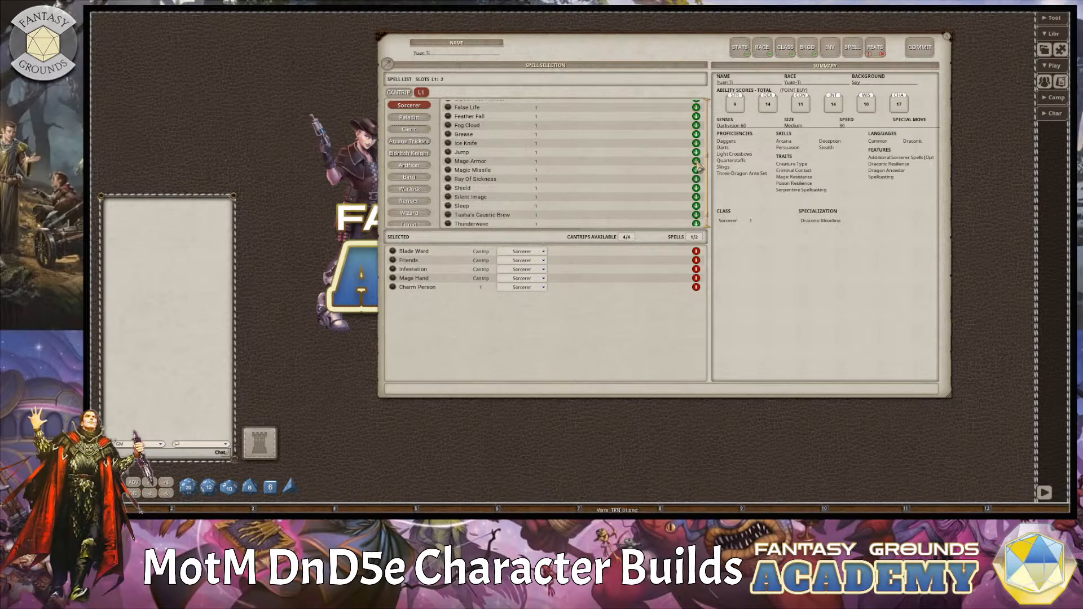
scroll(661, 191, down, 1)
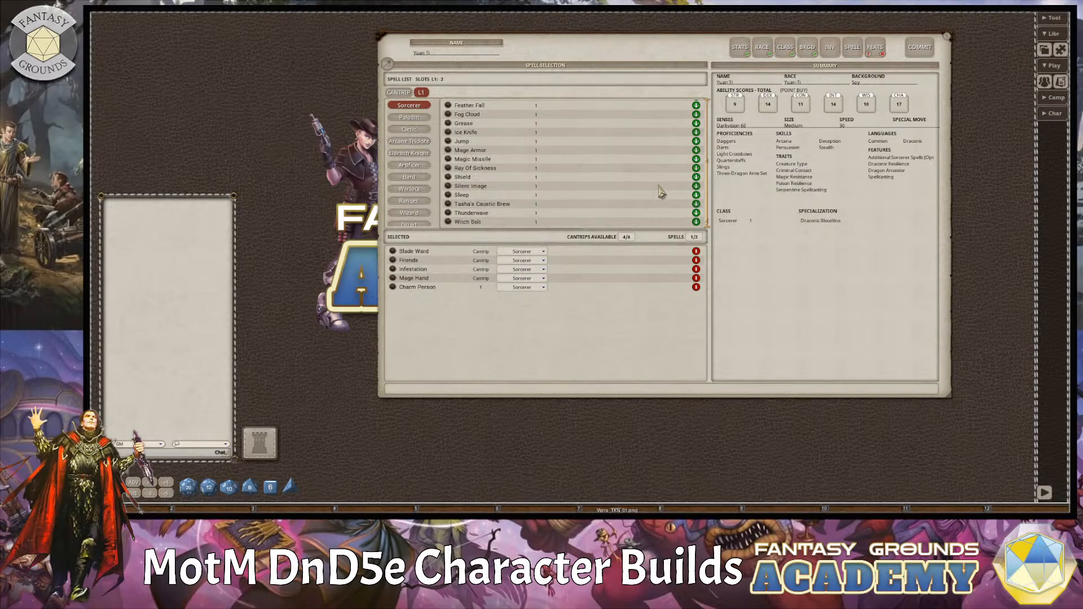
scroll(661, 192, up, 3)
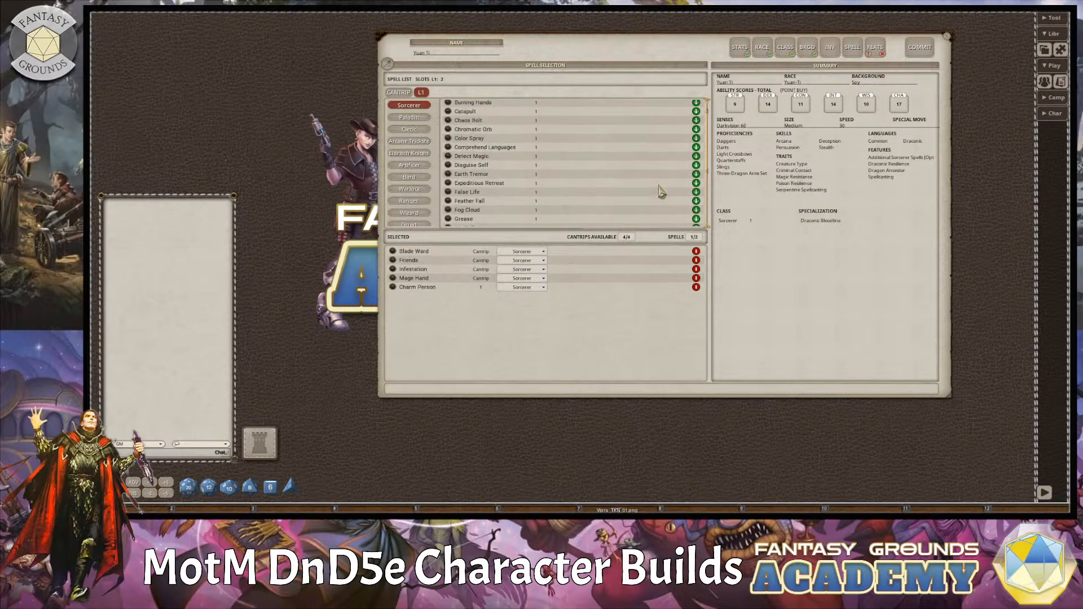
scroll(662, 192, down, 2)
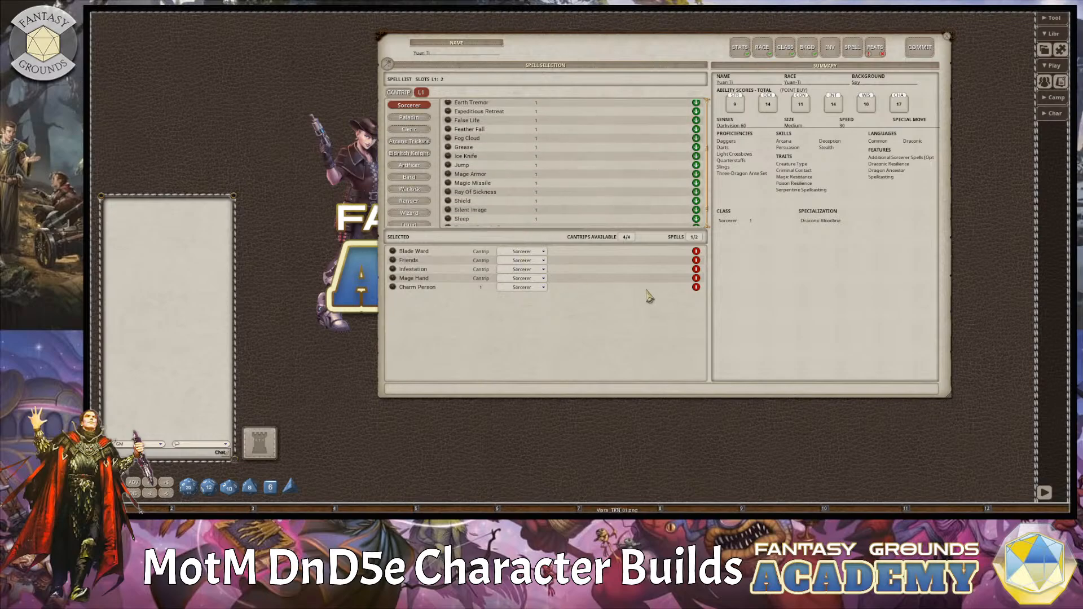
scroll(648, 192, down, 2)
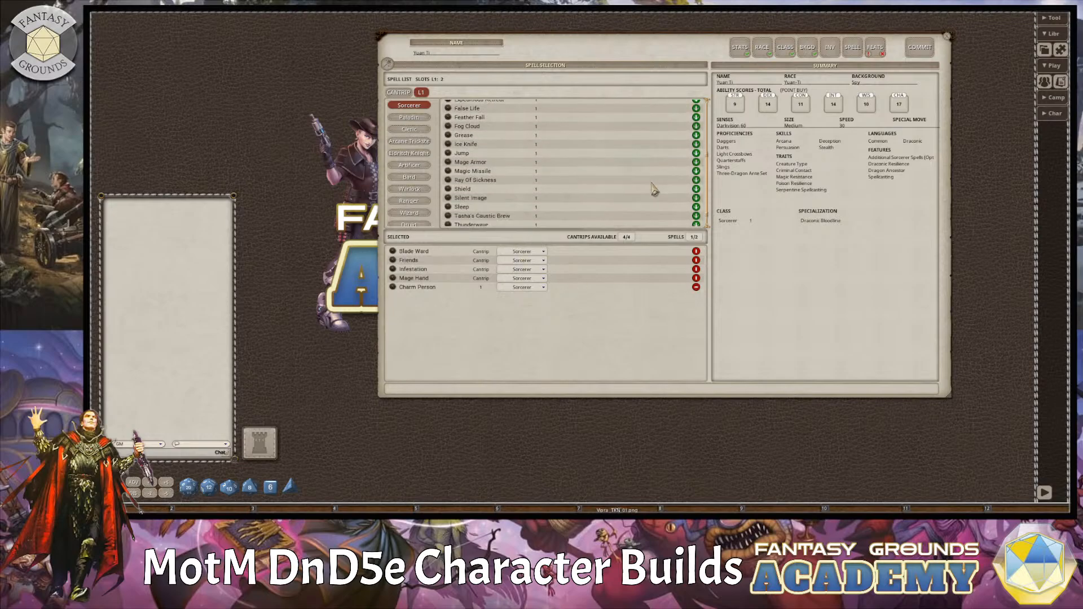
click(695, 287)
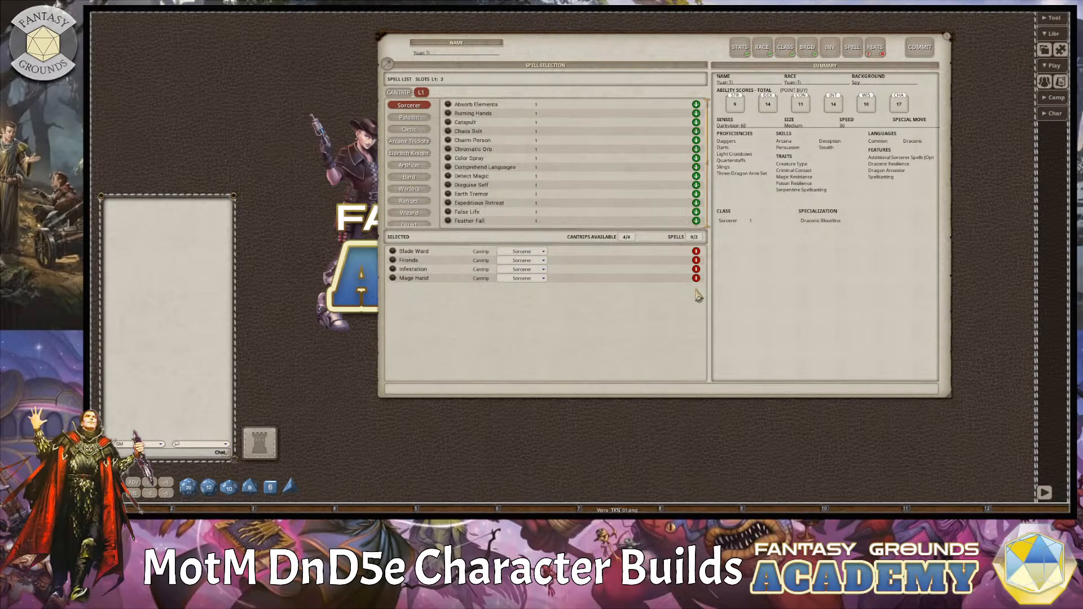
Choose Witch Bolt and Mage Armor as the character's level 1 Sorcerer spells.
scroll(624, 194, down, 4)
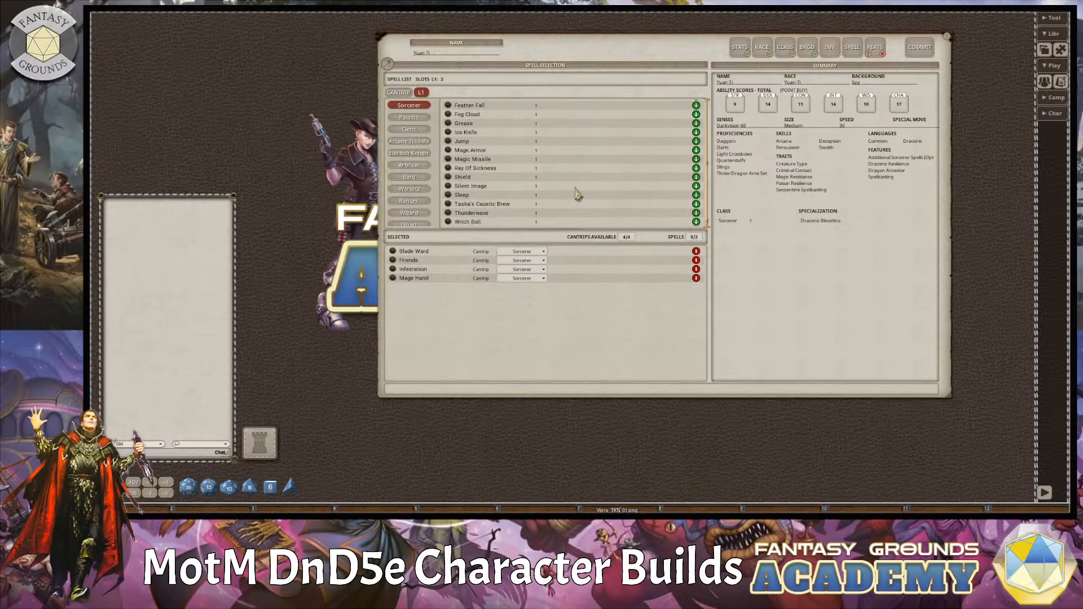
click(696, 222)
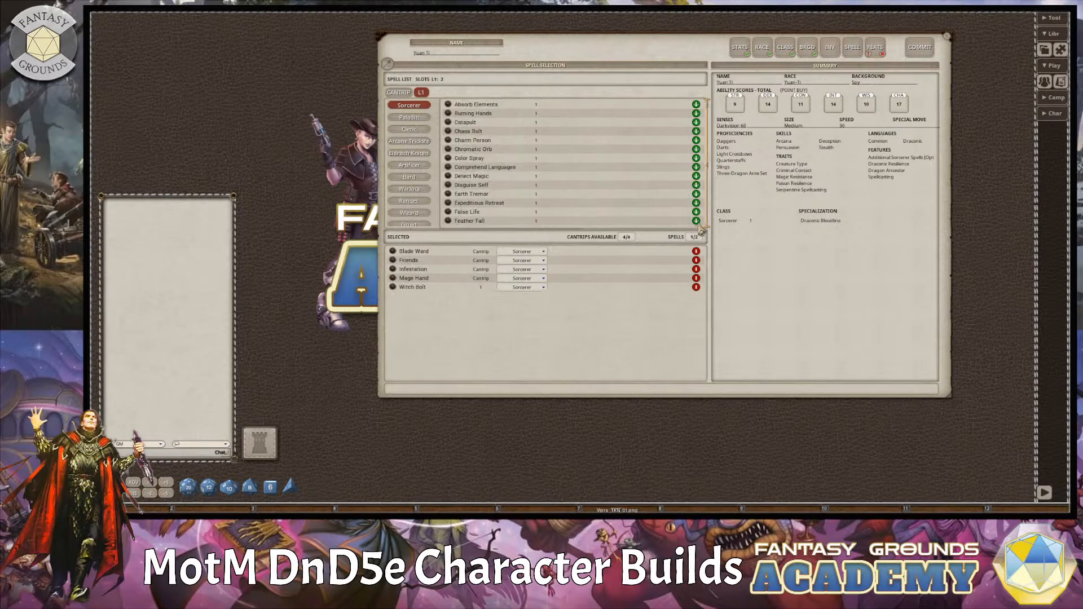
scroll(657, 195, down, 3)
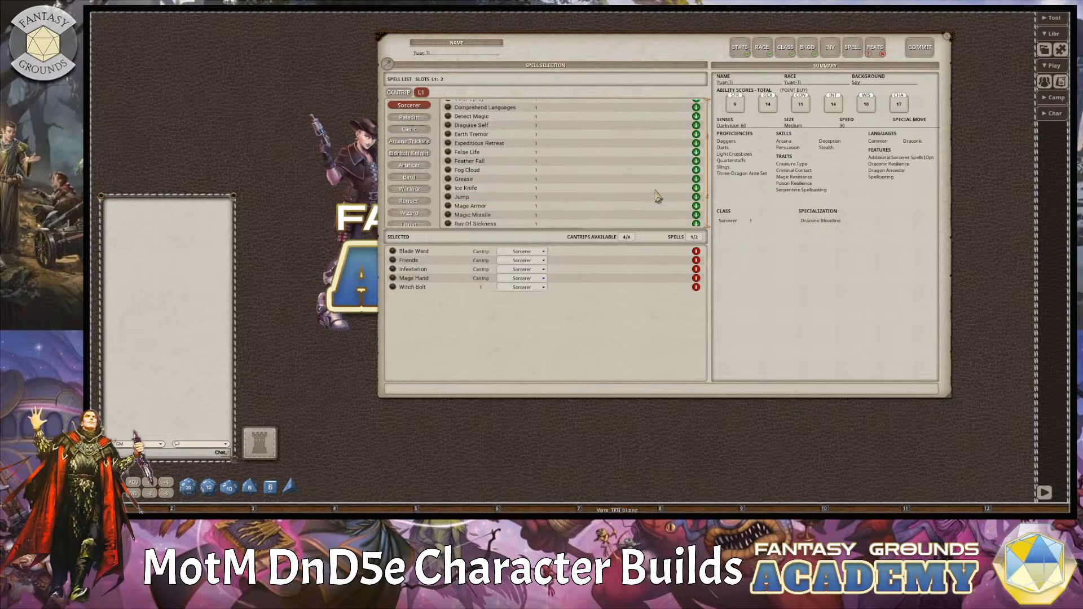
scroll(657, 196, down, 1)
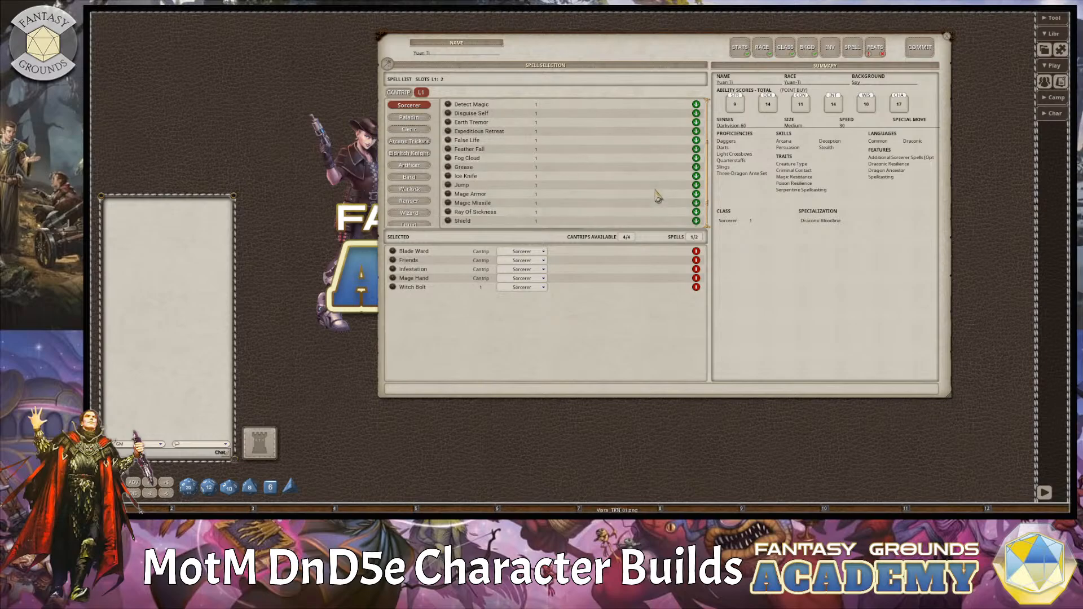
click(696, 195)
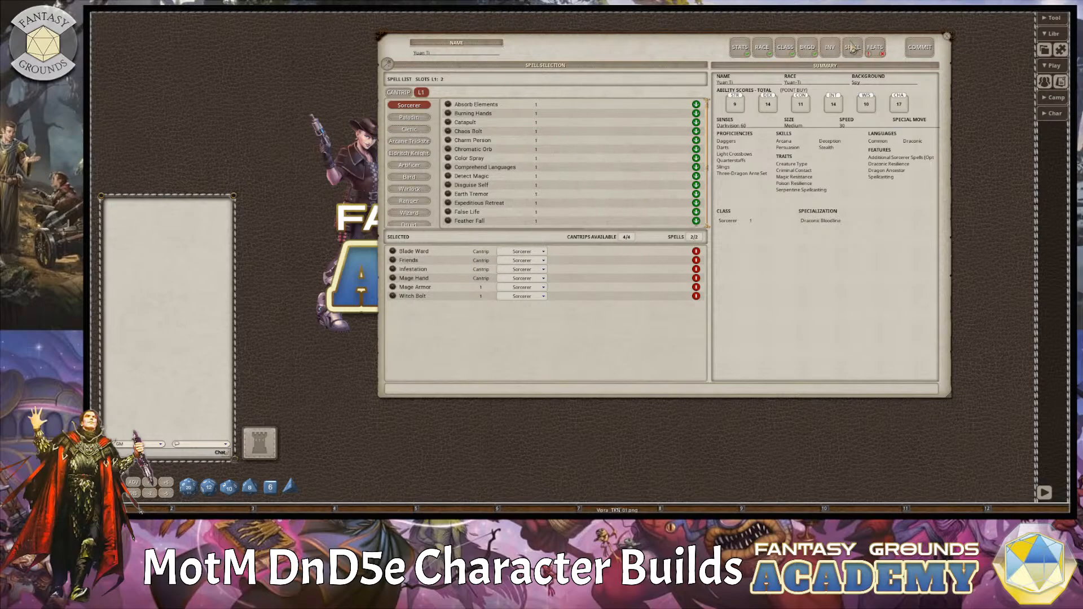
Review the character's feats, ability scores, race, class, background and spell choices in the wizard.
click(875, 48)
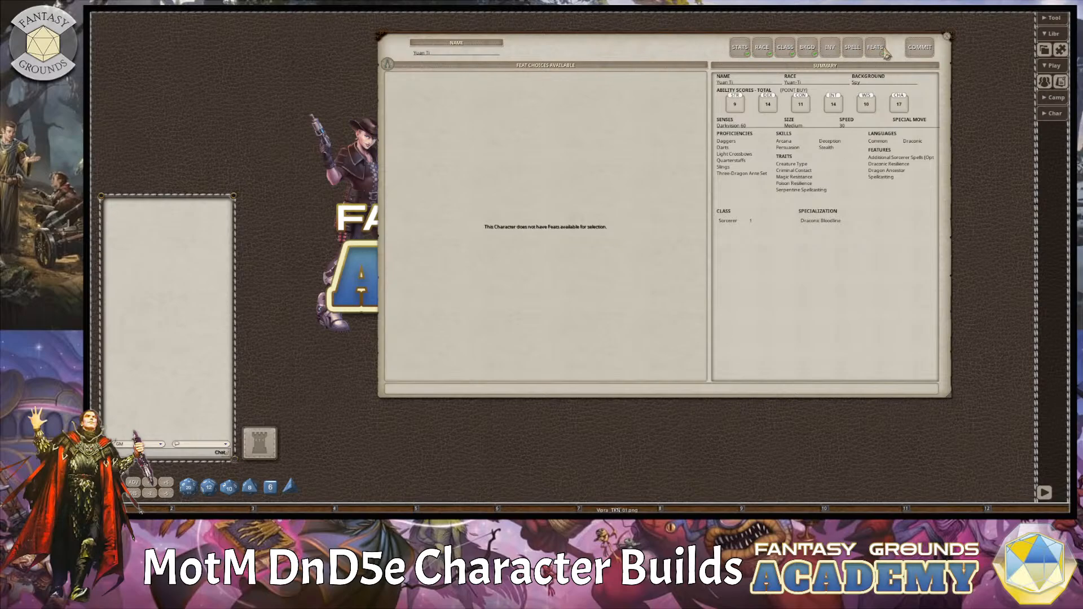
click(746, 50)
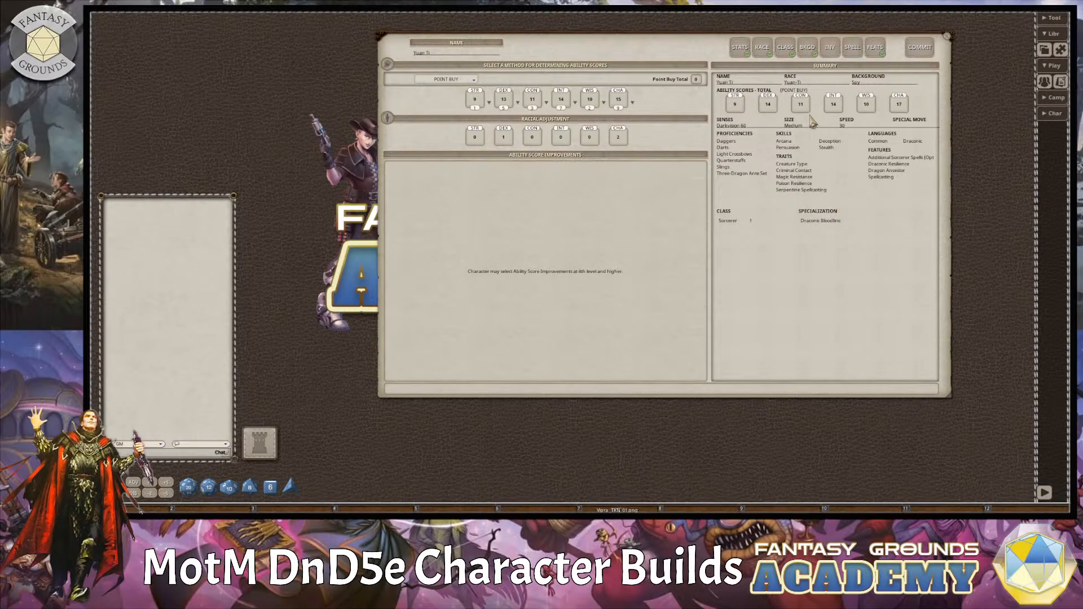
click(771, 52)
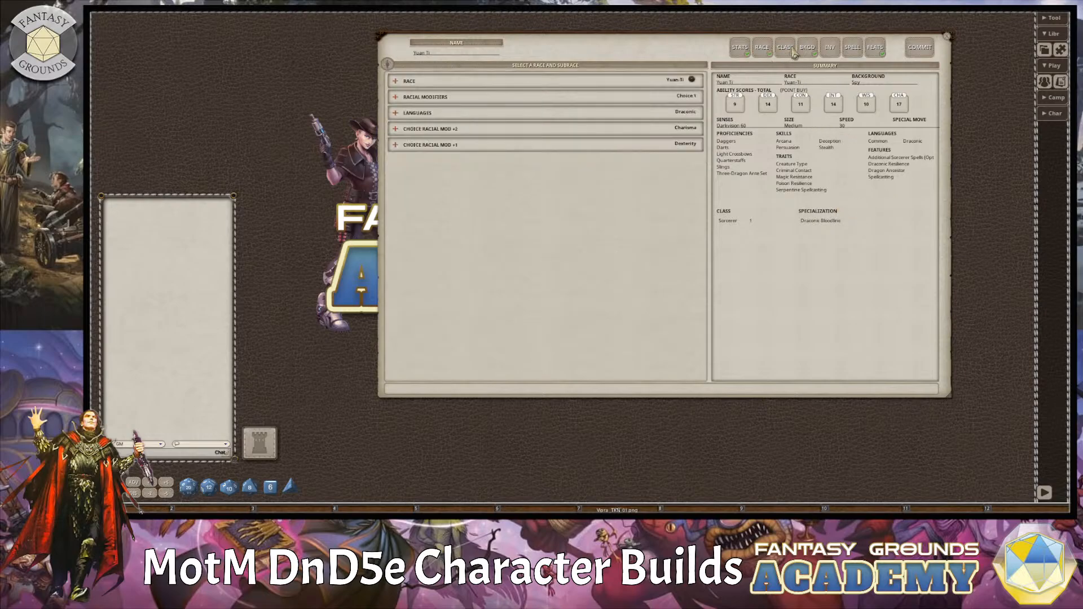
click(793, 51)
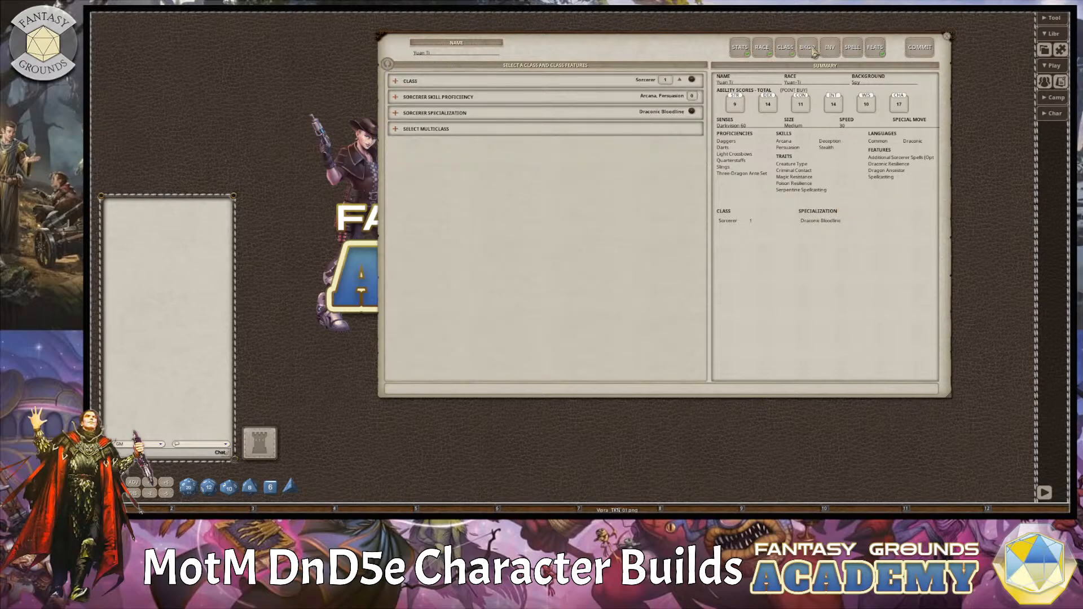
click(812, 52)
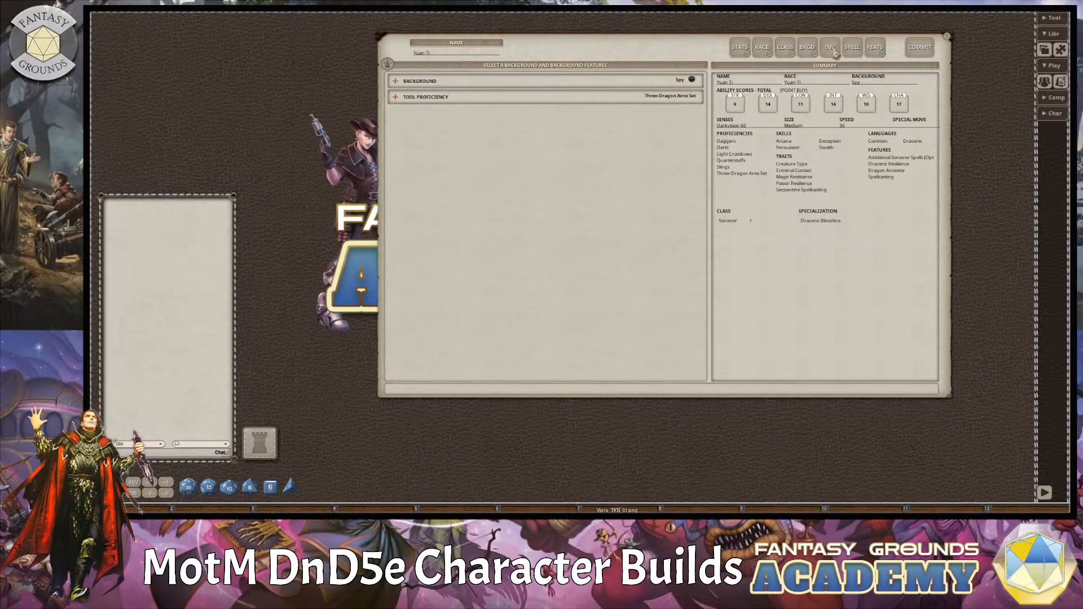
click(858, 52)
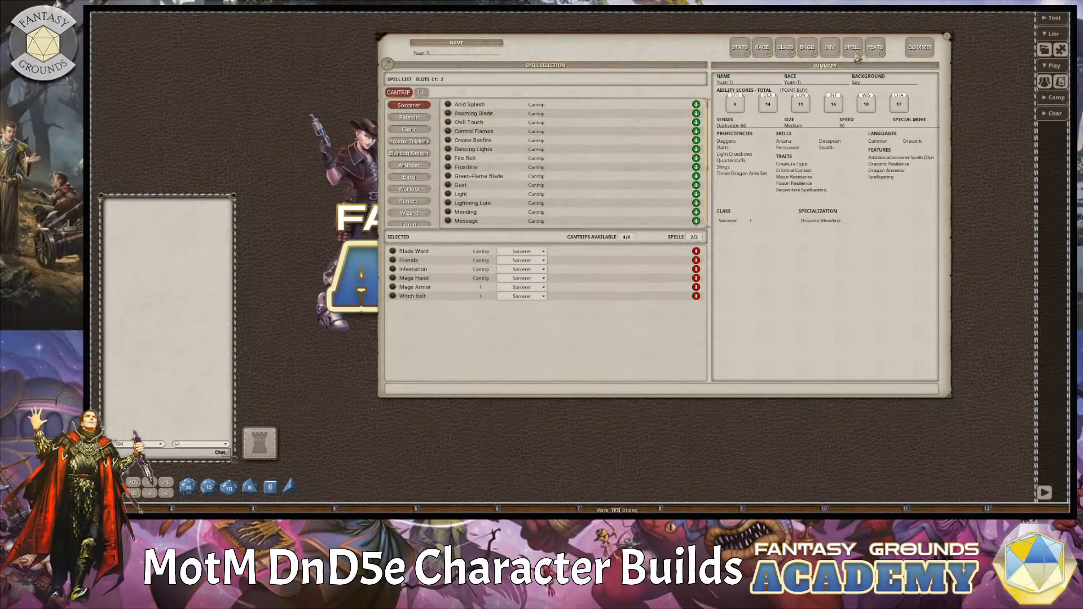
click(875, 52)
Commit the finished character and move its character sheet away from the centre of the tabletop.
click(928, 51)
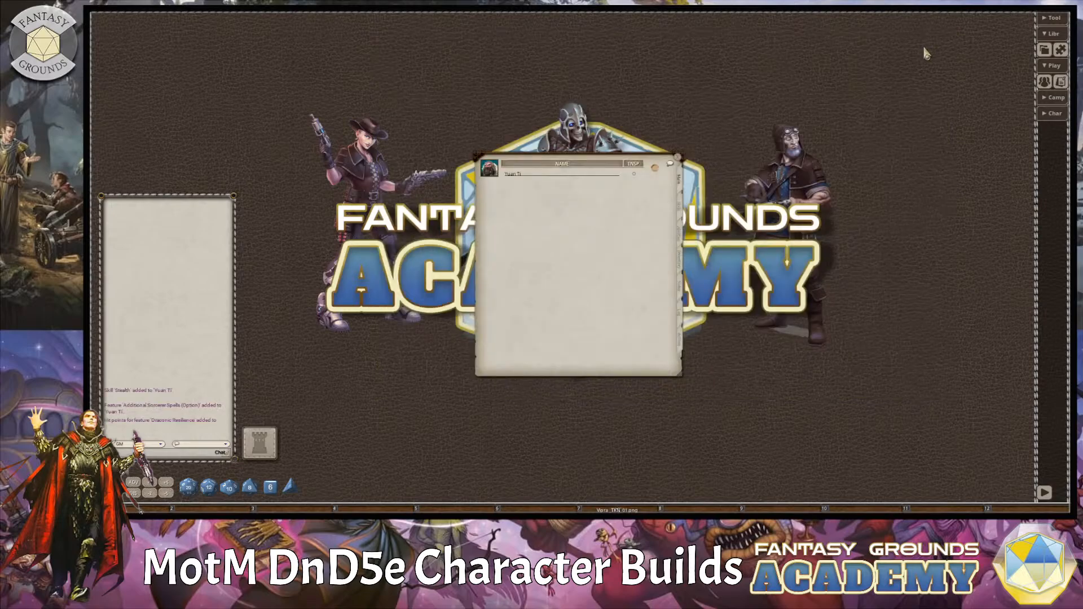
drag(556, 159, 460, 65)
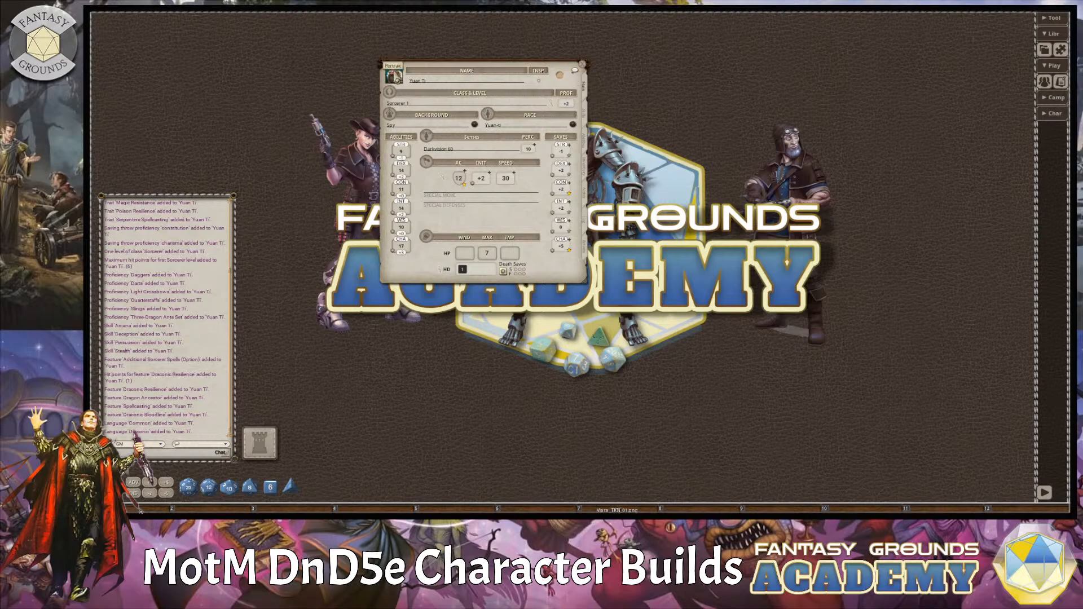
Open the portrait selection for the character, place it beside the character sheet and enlarge it to show more portraits.
click(394, 75)
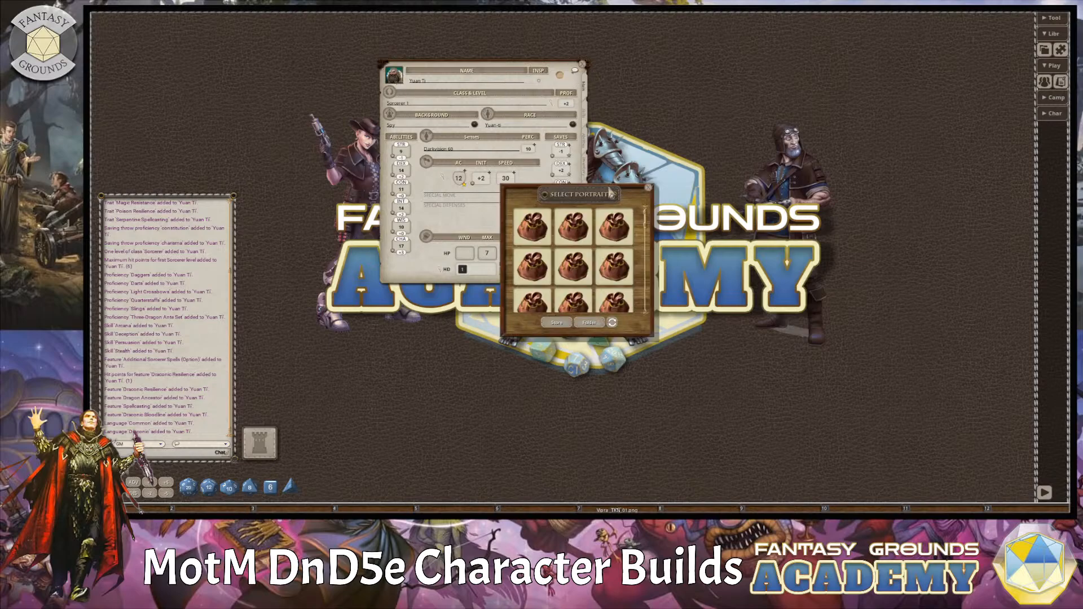
drag(611, 192, 696, 67)
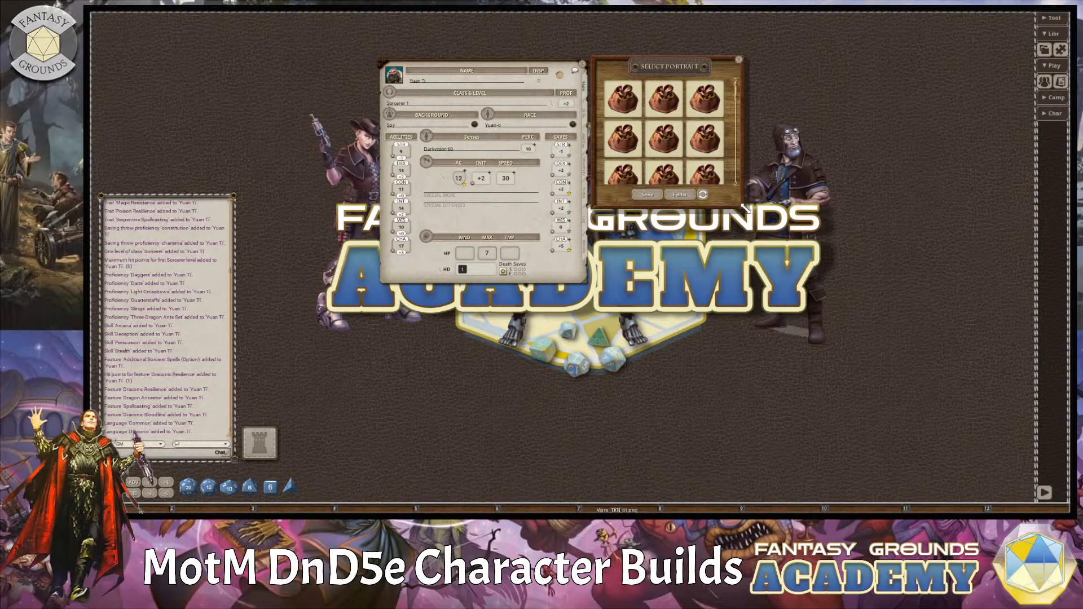
drag(741, 205, 894, 353)
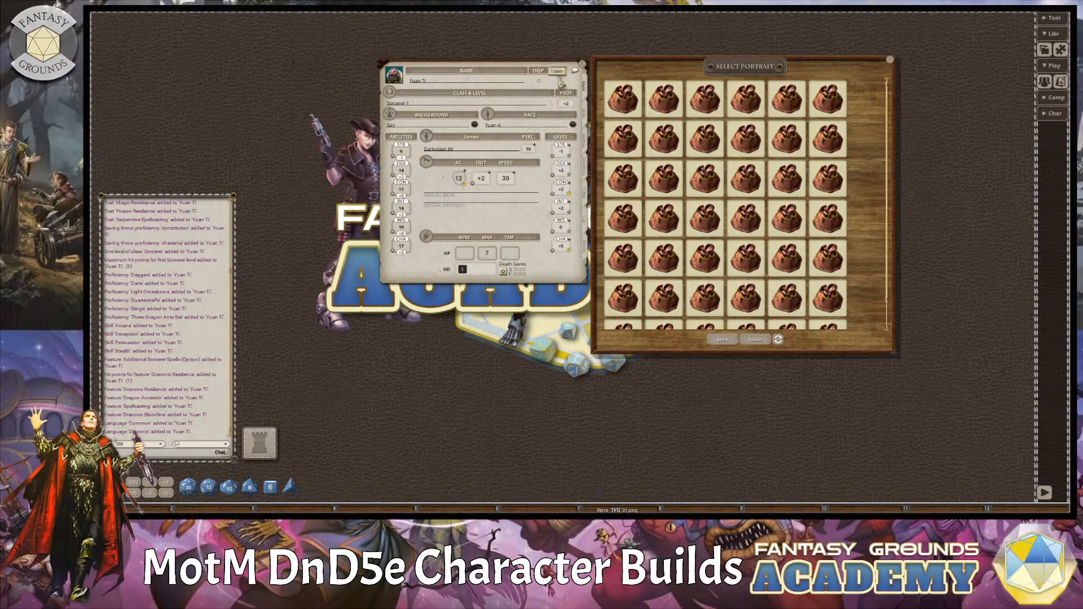
Browse the enlarged portrait selection and assign a dark-hooded human male portrait to the character.
scroll(824, 220, down, 1)
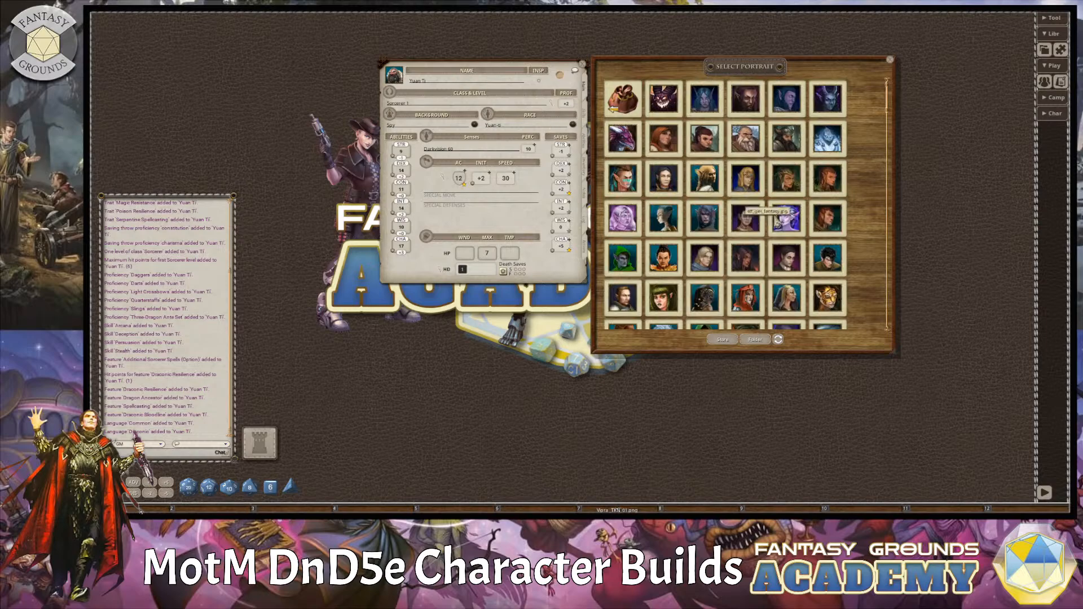
scroll(815, 298, down, 3)
scroll(816, 297, down, 5)
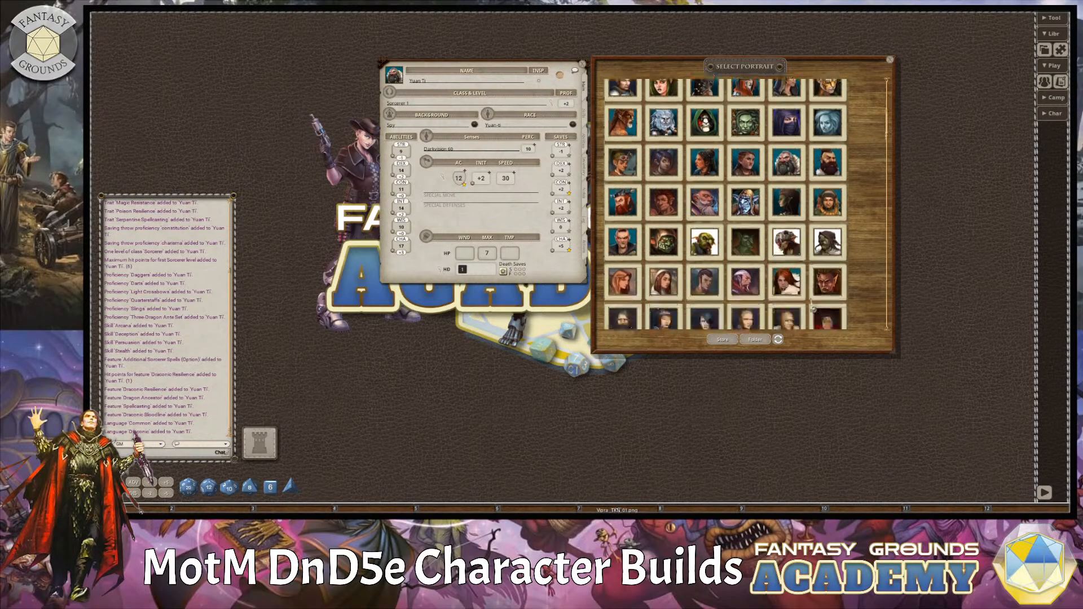
scroll(813, 306, up, 2)
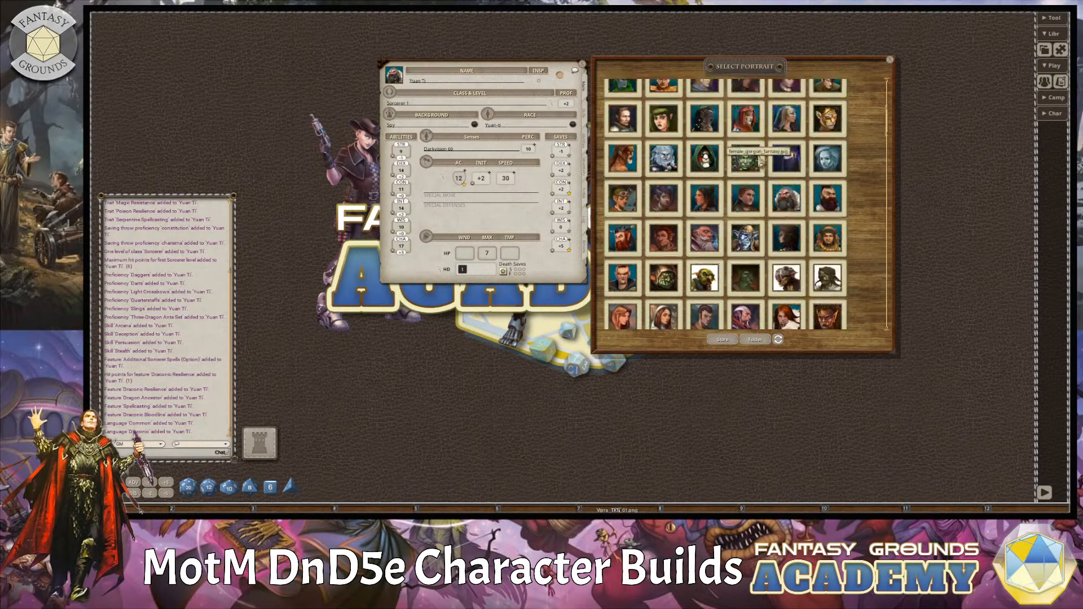
scroll(735, 293, down, 4)
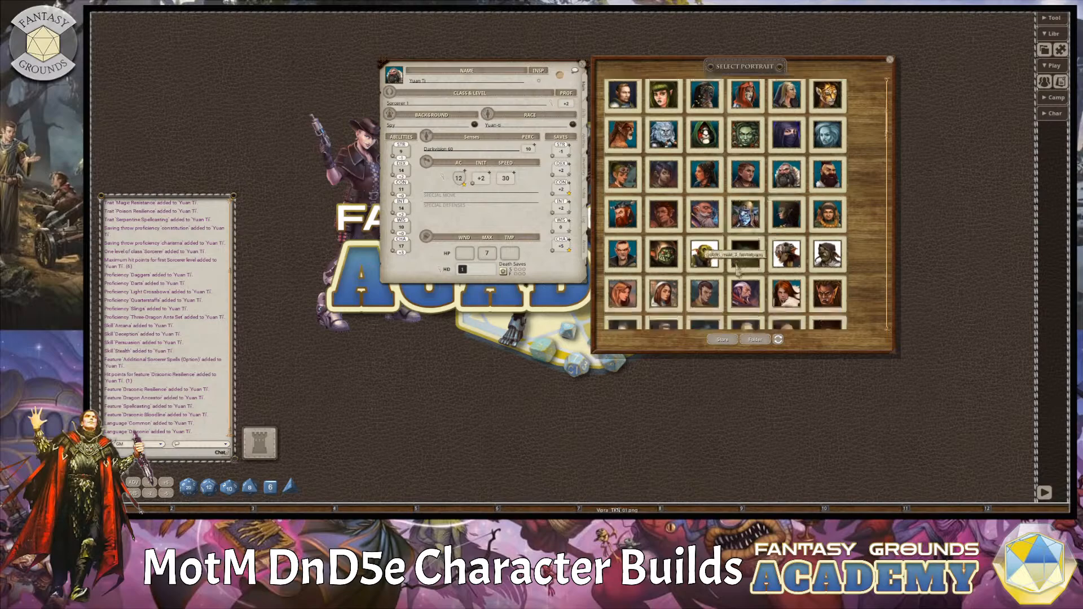
scroll(735, 293, down, 9)
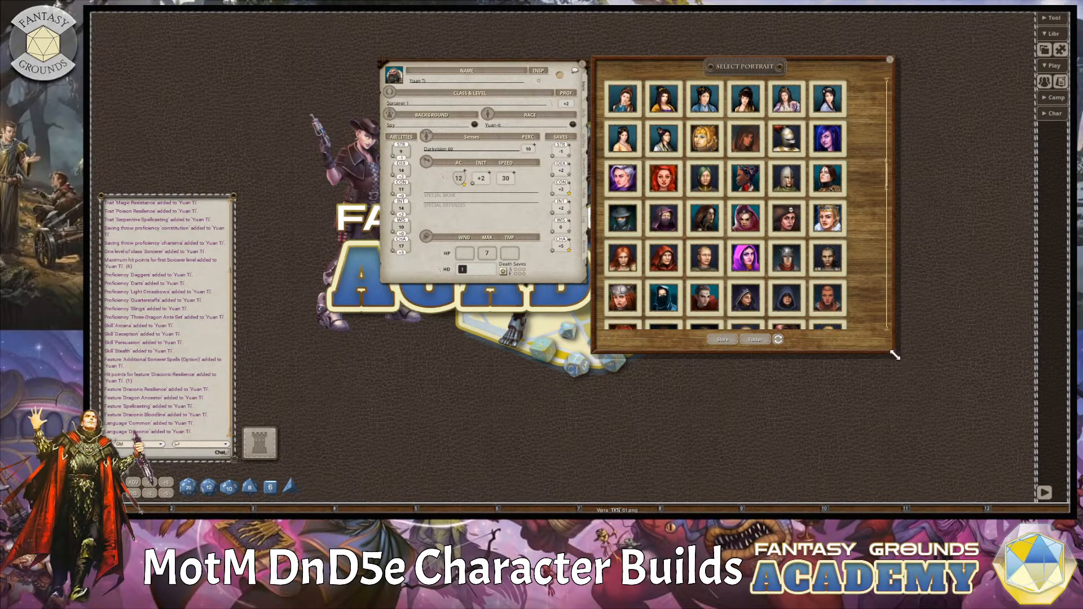
drag(911, 376, 976, 506)
scroll(857, 366, down, 5)
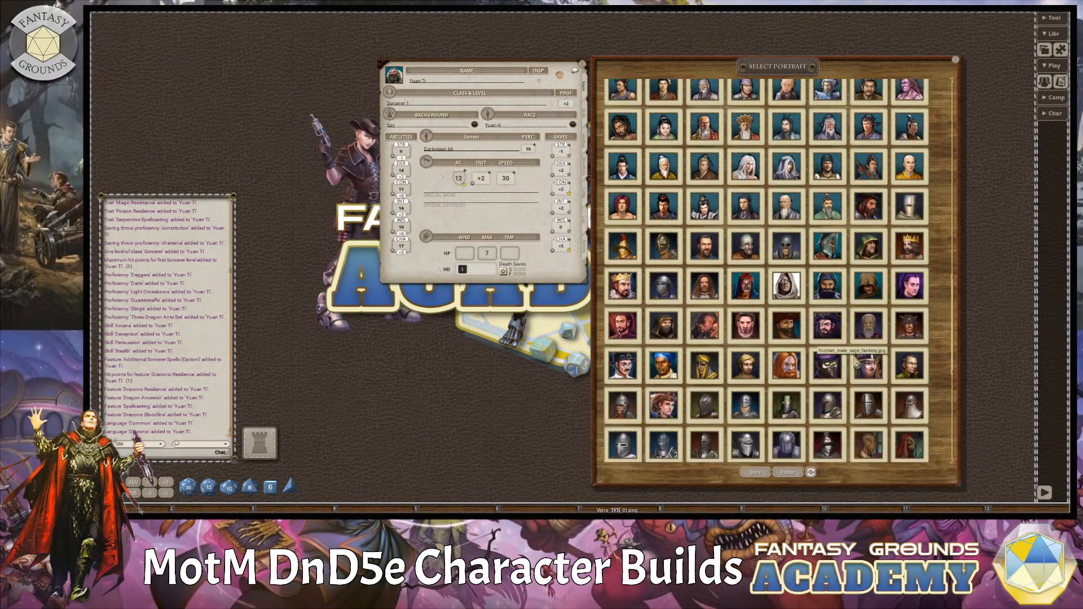
scroll(856, 365, down, 1)
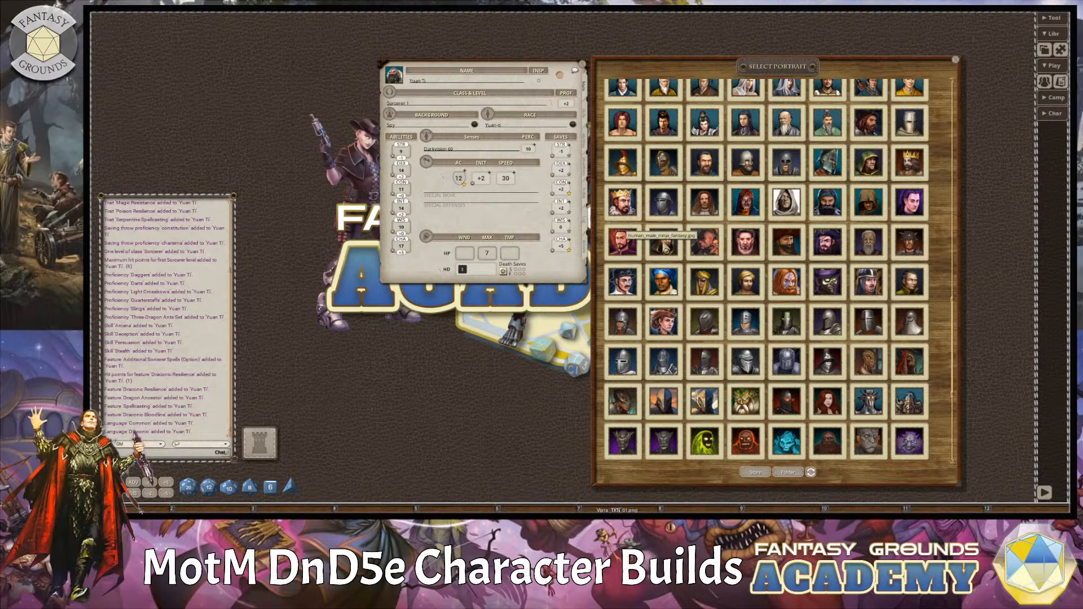
click(663, 242)
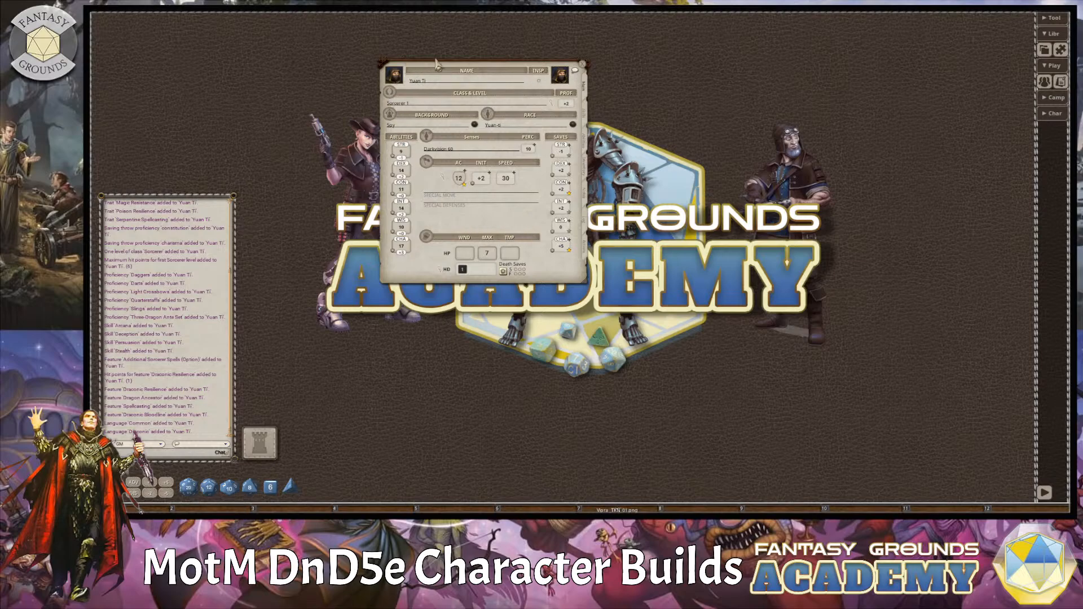
Start levelling up the character from its class and level details and raise Sorcerer to level 2.
drag(471, 68, 558, 110)
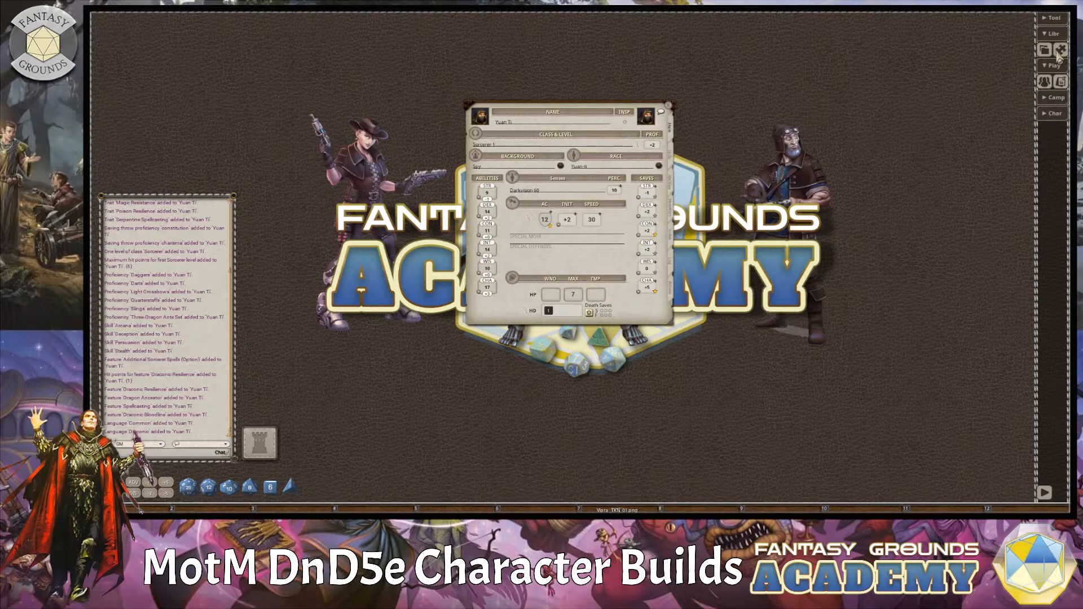
double_click(637, 146)
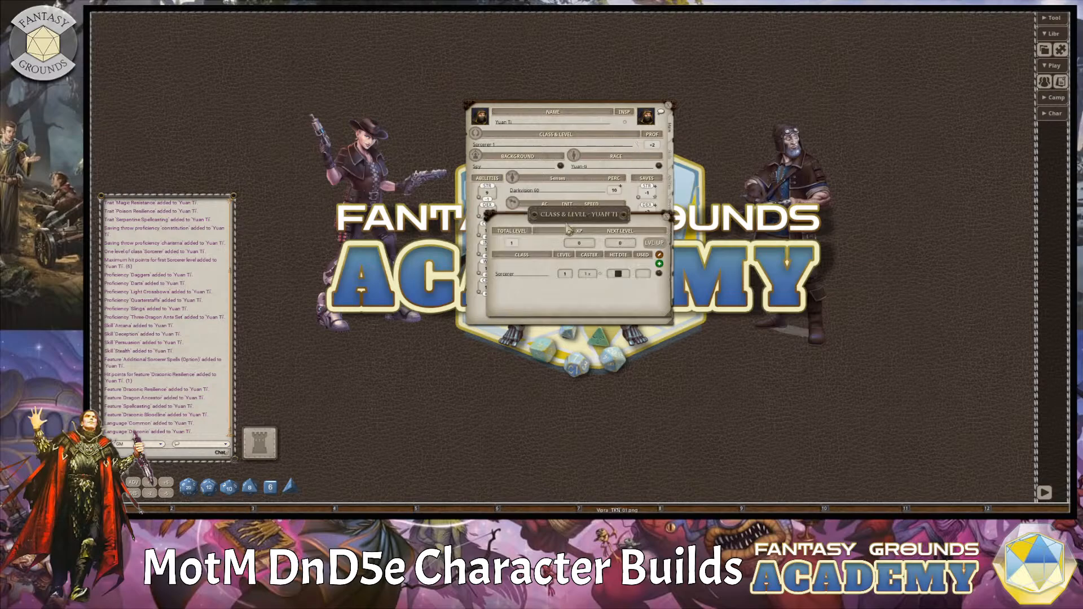
drag(568, 229, 770, 112)
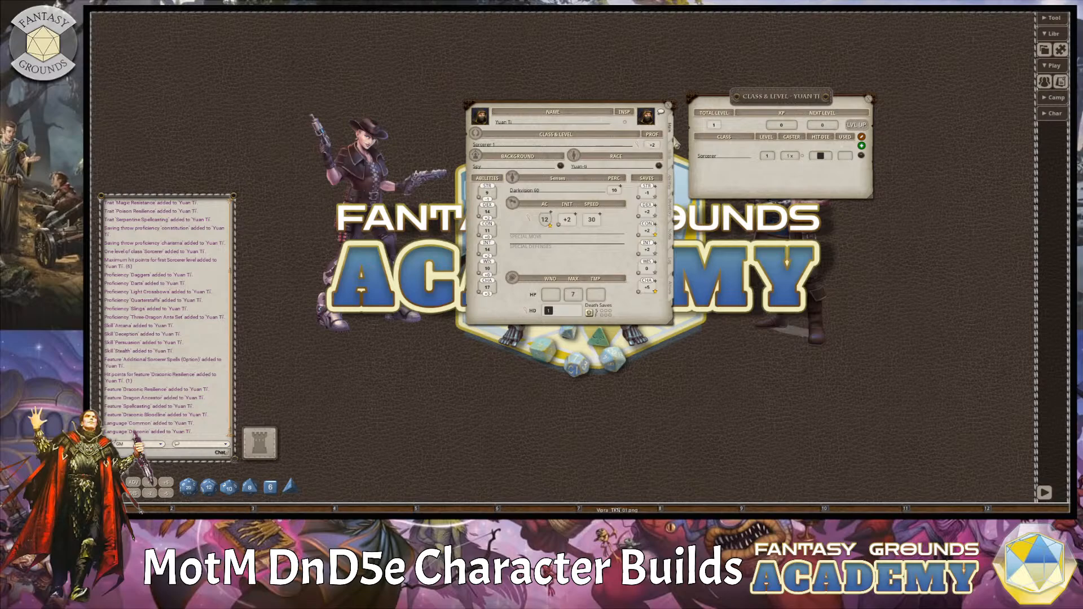
click(859, 134)
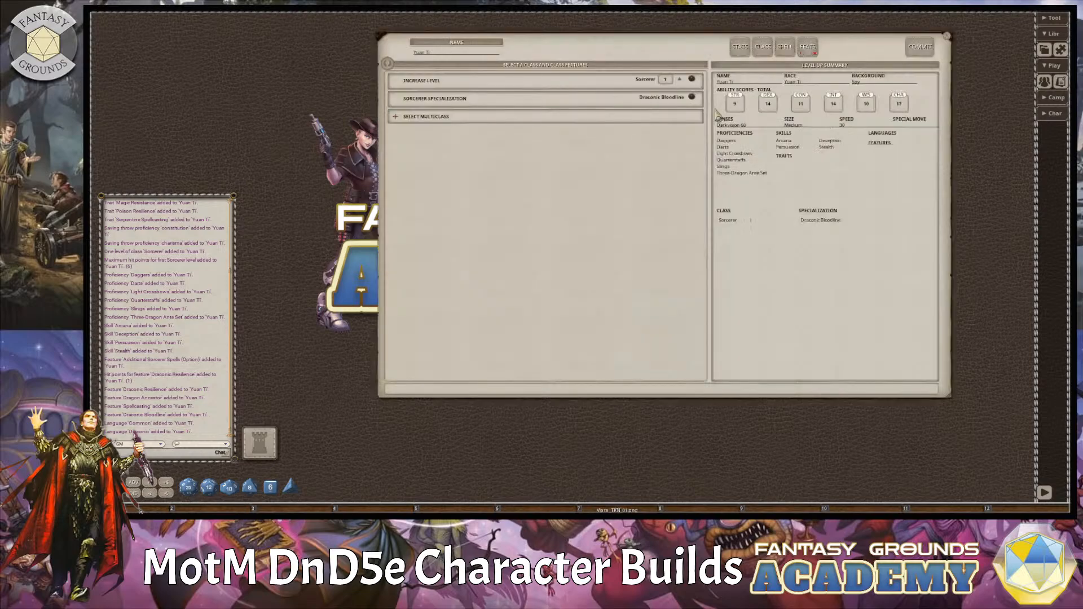
drag(635, 47, 568, 75)
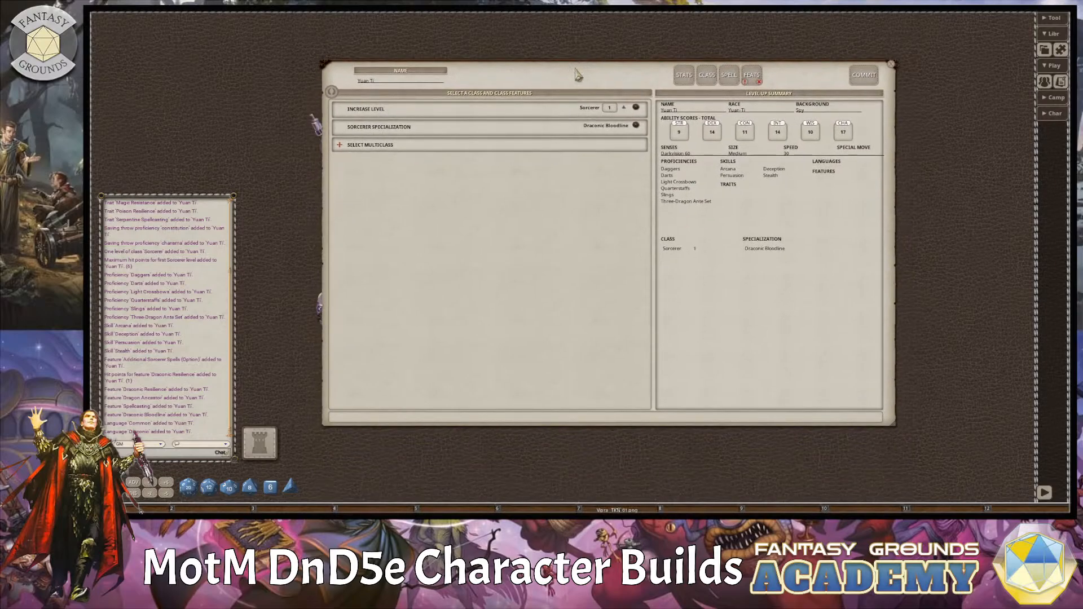
click(624, 108)
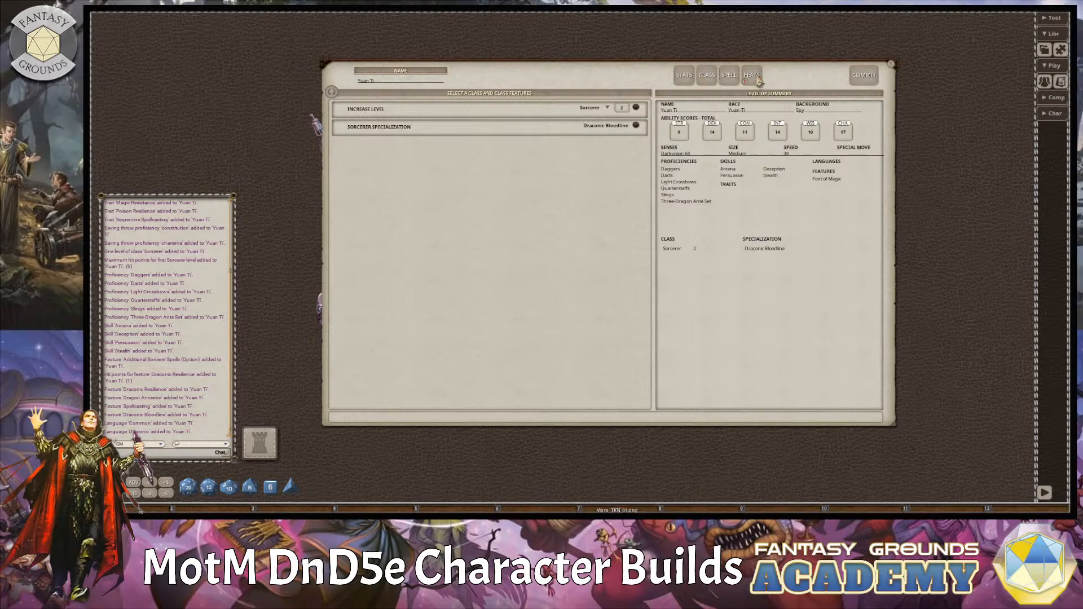
Check the feat and cantrip choices, add Grease as a level 1 Sorcerer spell, and commit the level-up.
click(756, 79)
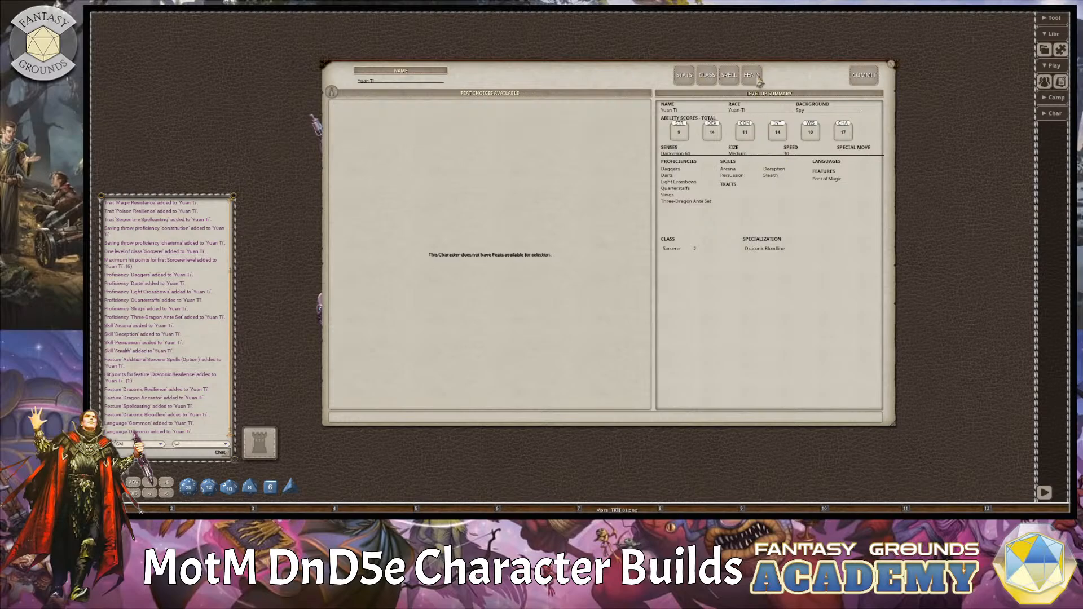
click(729, 77)
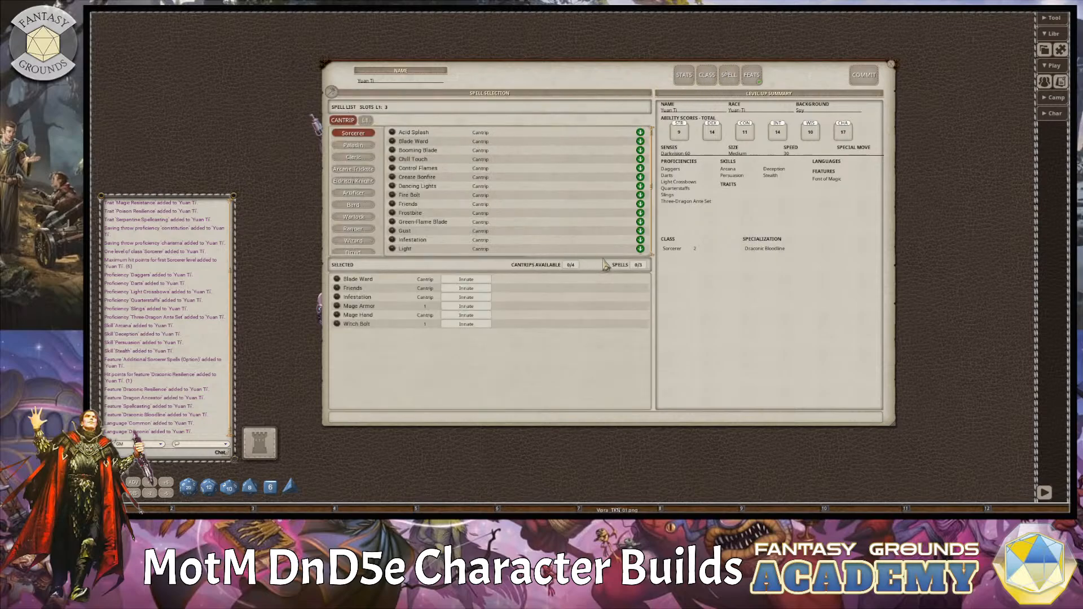
scroll(449, 215, down, 3)
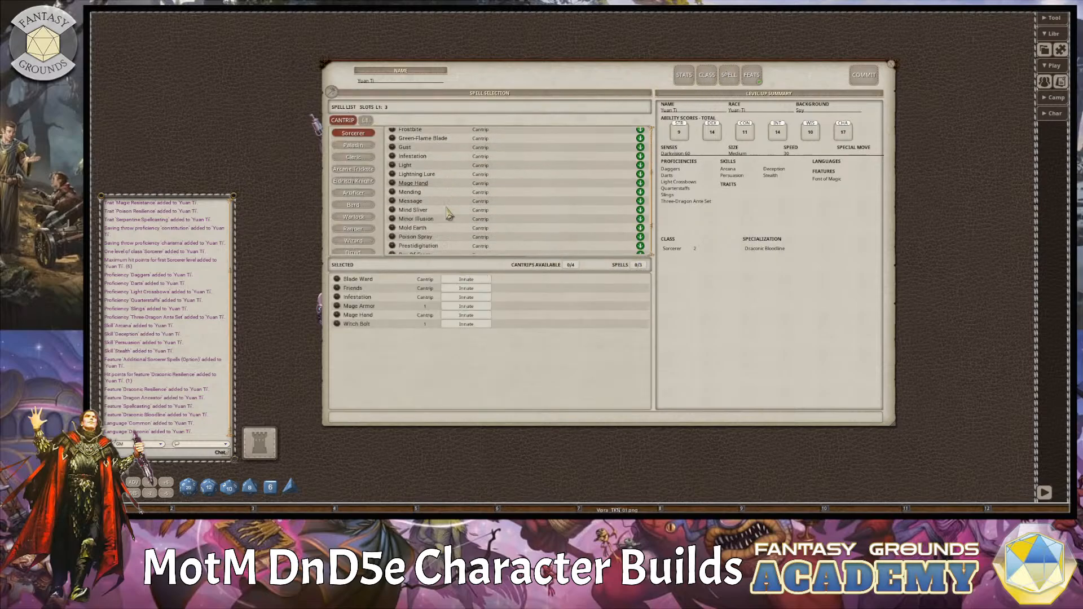
scroll(449, 215, down, 2)
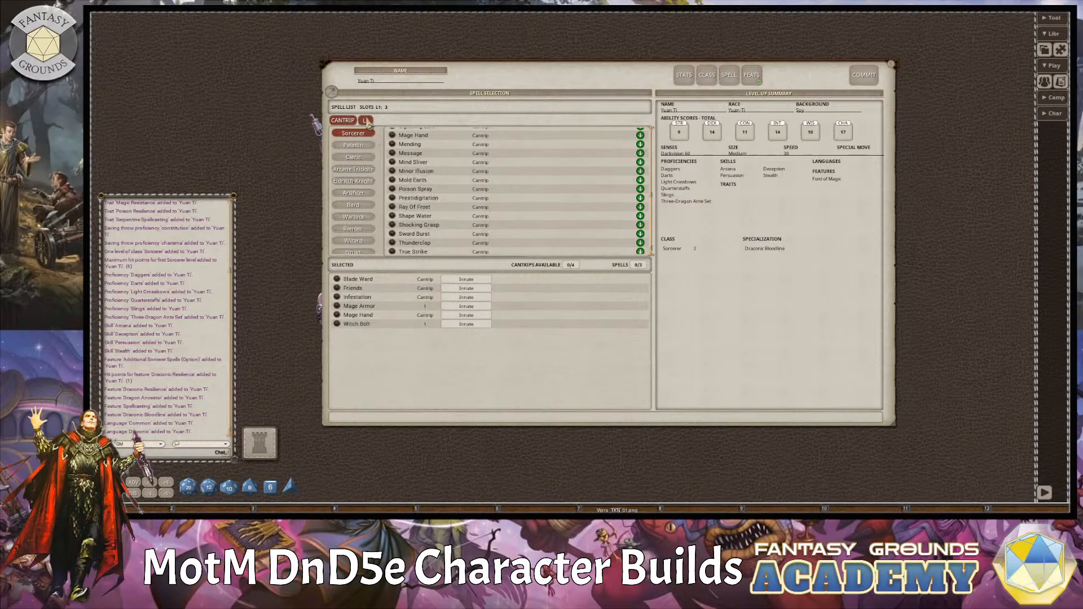
click(365, 121)
scroll(558, 231, down, 5)
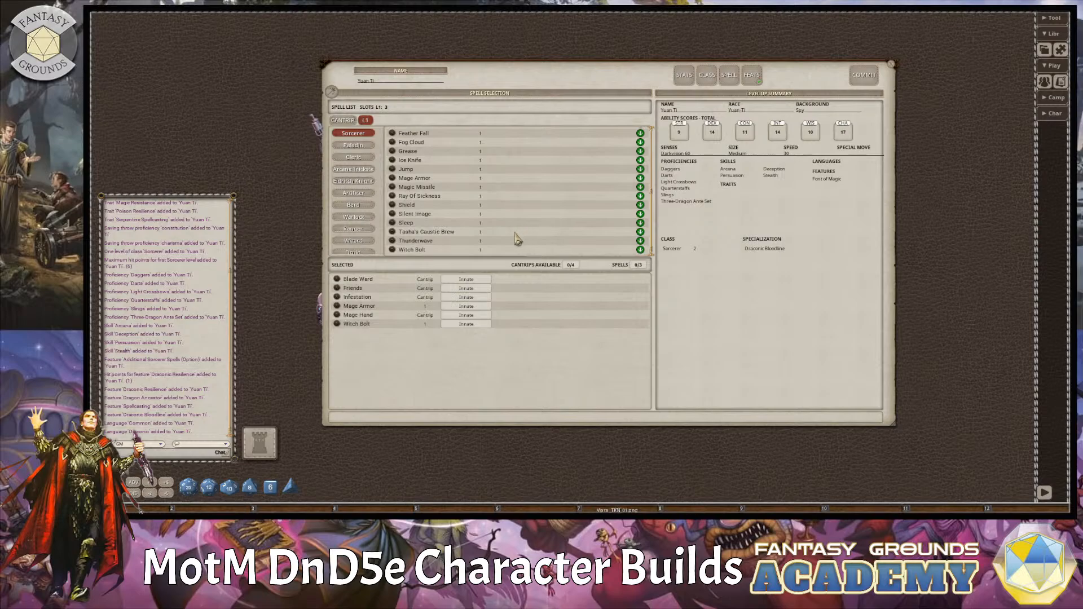
scroll(463, 235, up, 1)
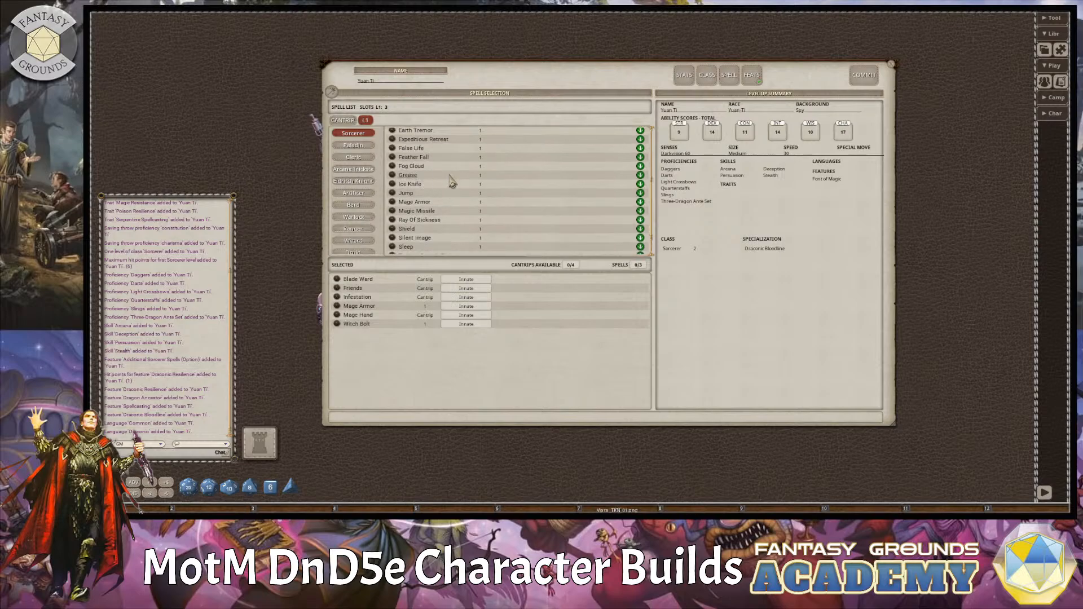
click(642, 176)
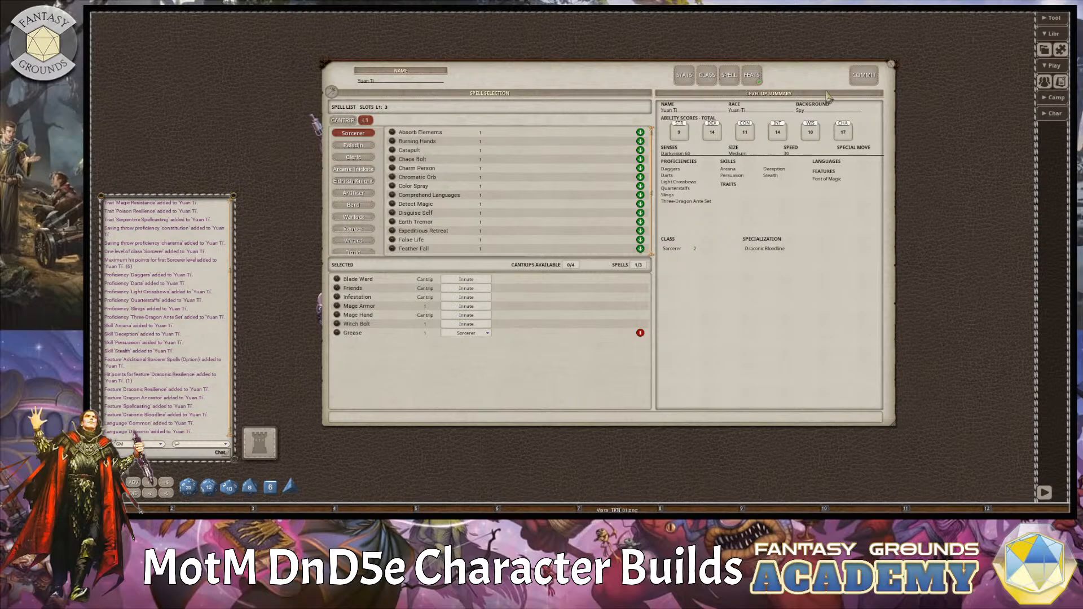
click(861, 75)
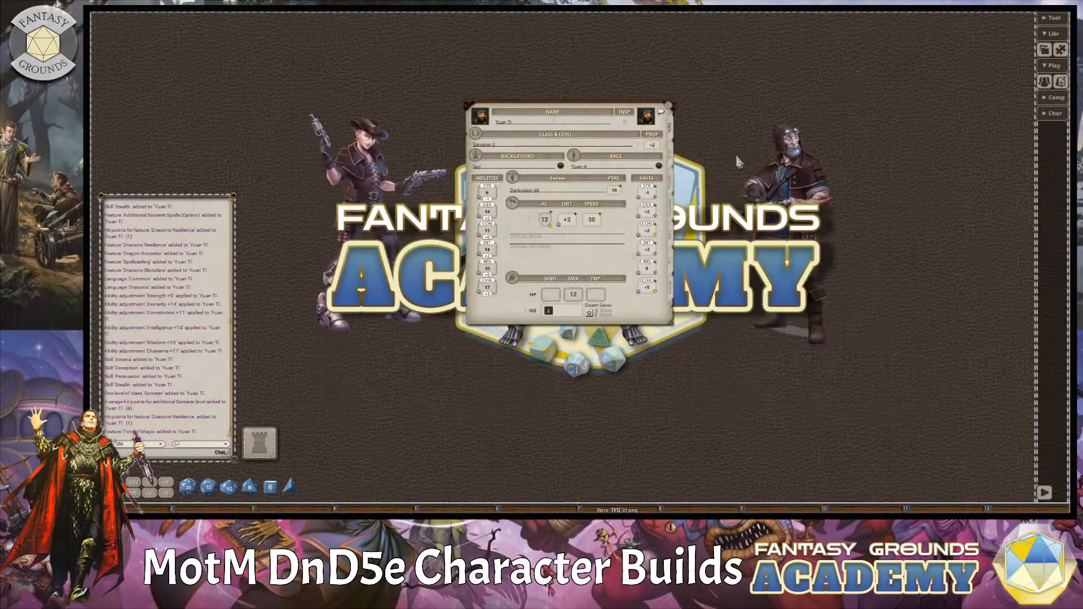
Lengthen and reposition the character sheet, and set the thrown dagger's ammo to 2 in its weapons list.
drag(638, 321, 638, 461)
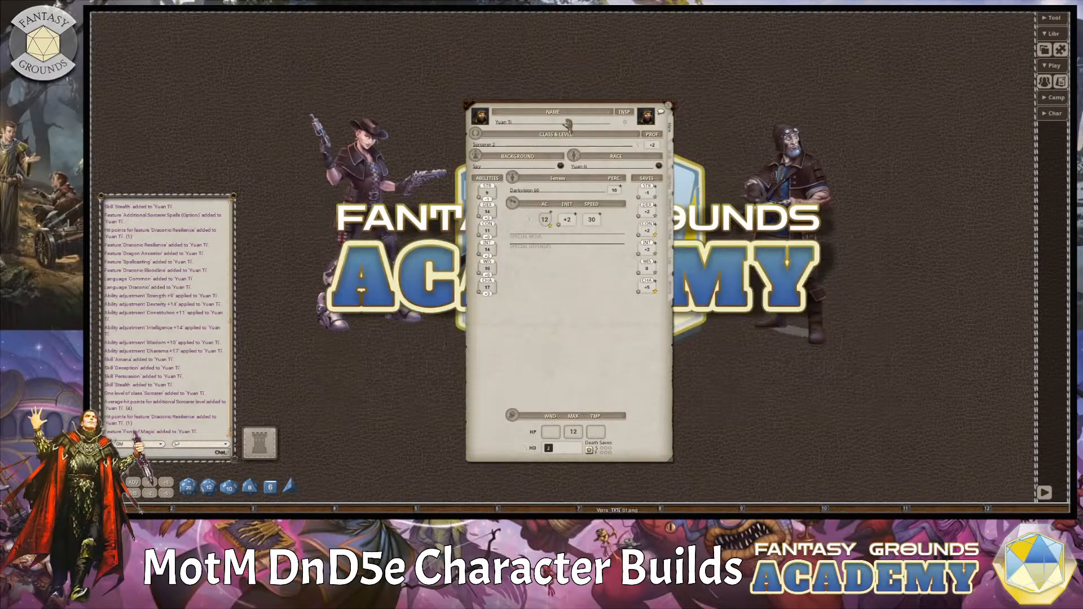
drag(576, 108, 614, 61)
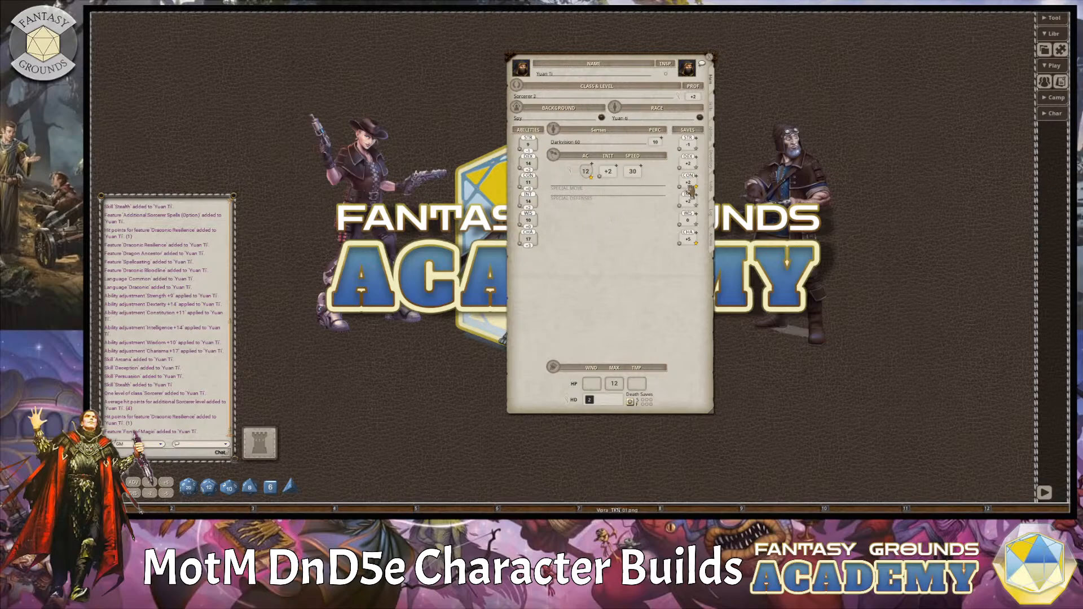
click(712, 243)
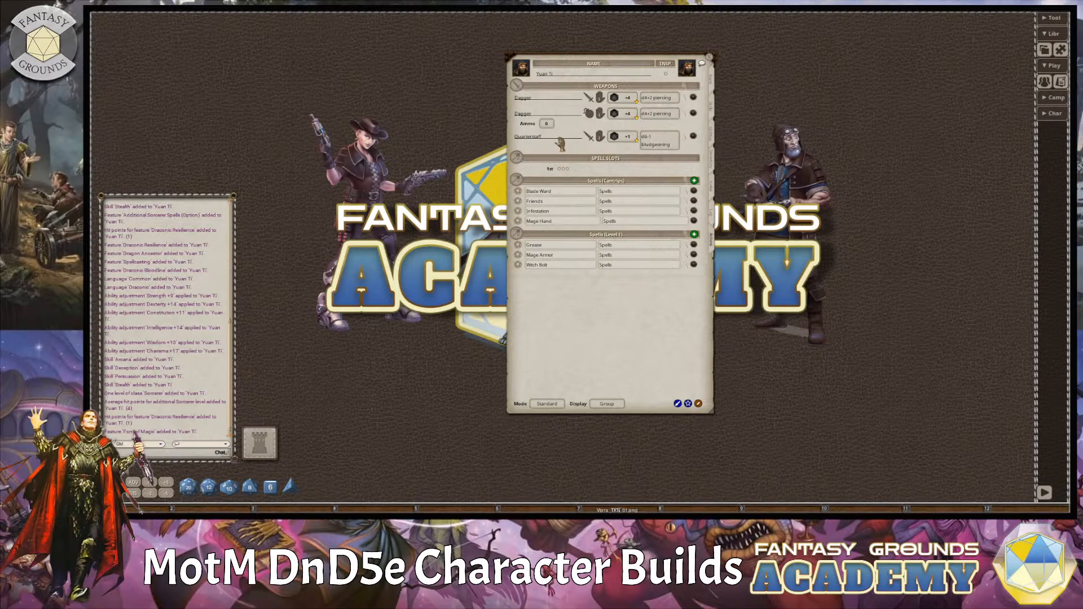
click(600, 141)
scroll(547, 123, up, 2)
drag(634, 62, 541, 50)
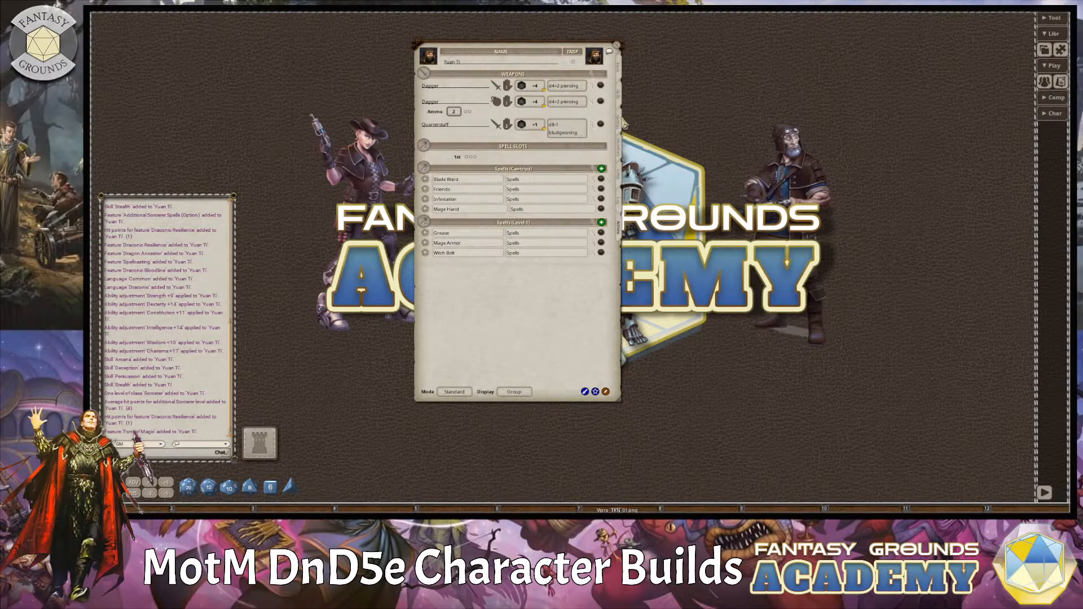
Open the Draconic Bloodline feature from the character's features, place it beside the sheet and enlarge it to read.
click(623, 124)
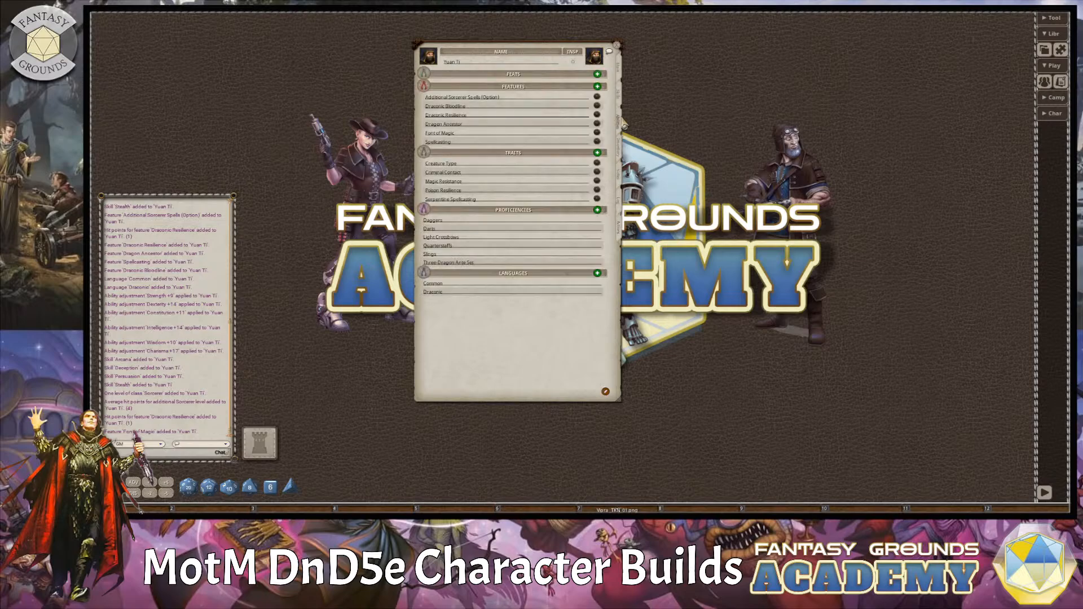
click(597, 106)
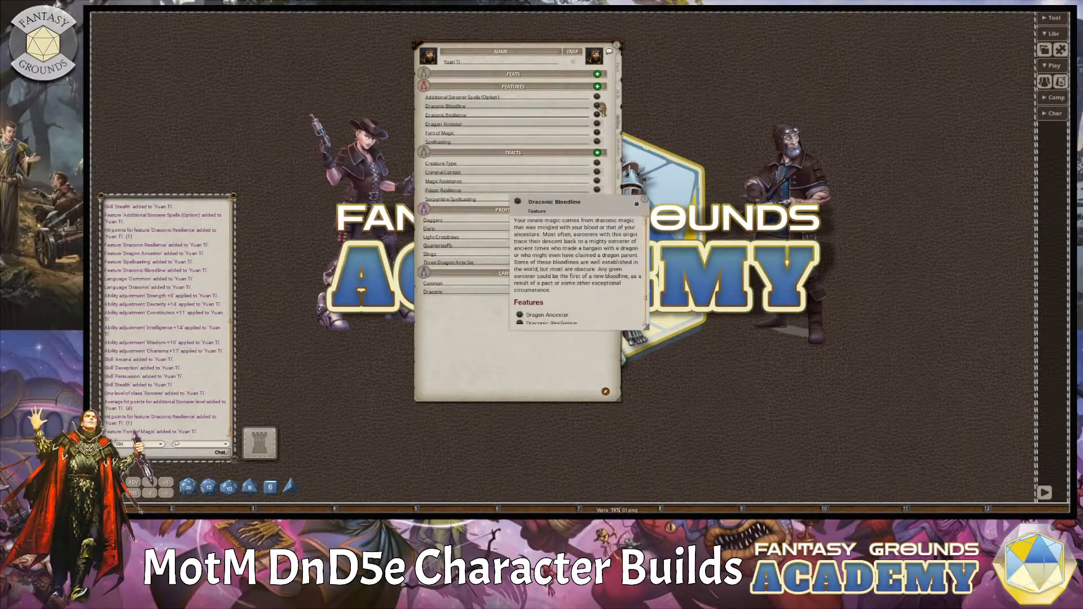
drag(592, 211, 805, 141)
scroll(810, 246, down, 2)
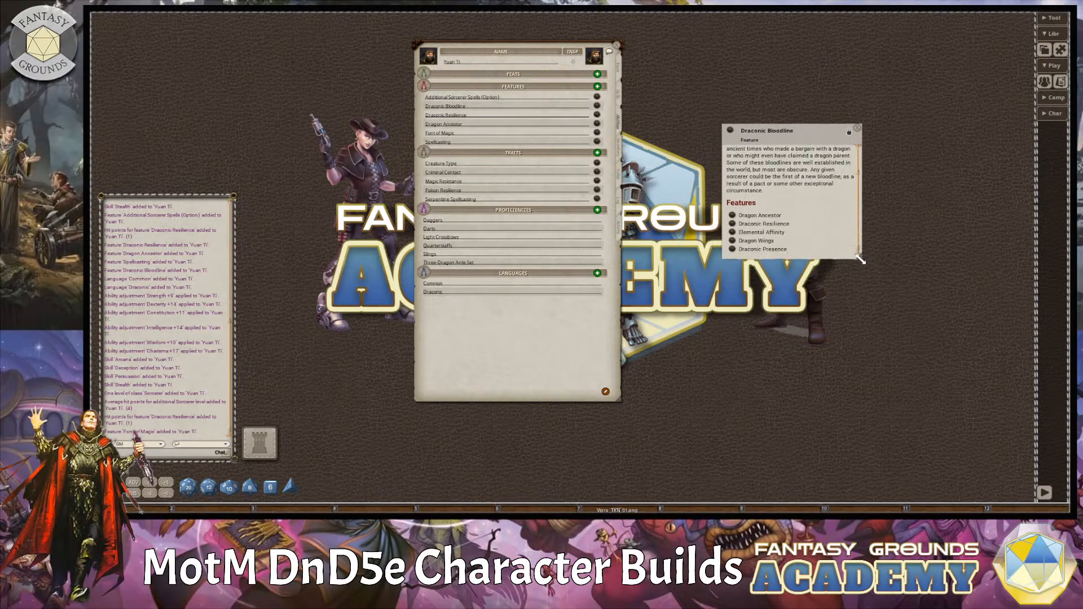
drag(859, 259, 918, 329)
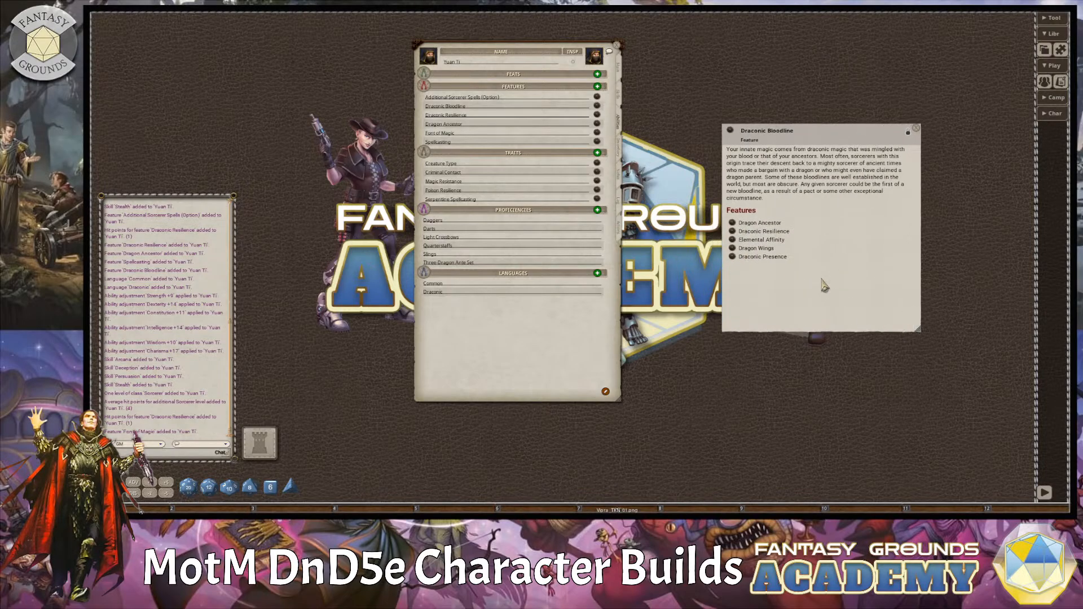
Open the Dragon Ancestor feature, lengthen it to show the draconic ancestry table, and arrange it beside the Draconic Bloodline description.
click(732, 223)
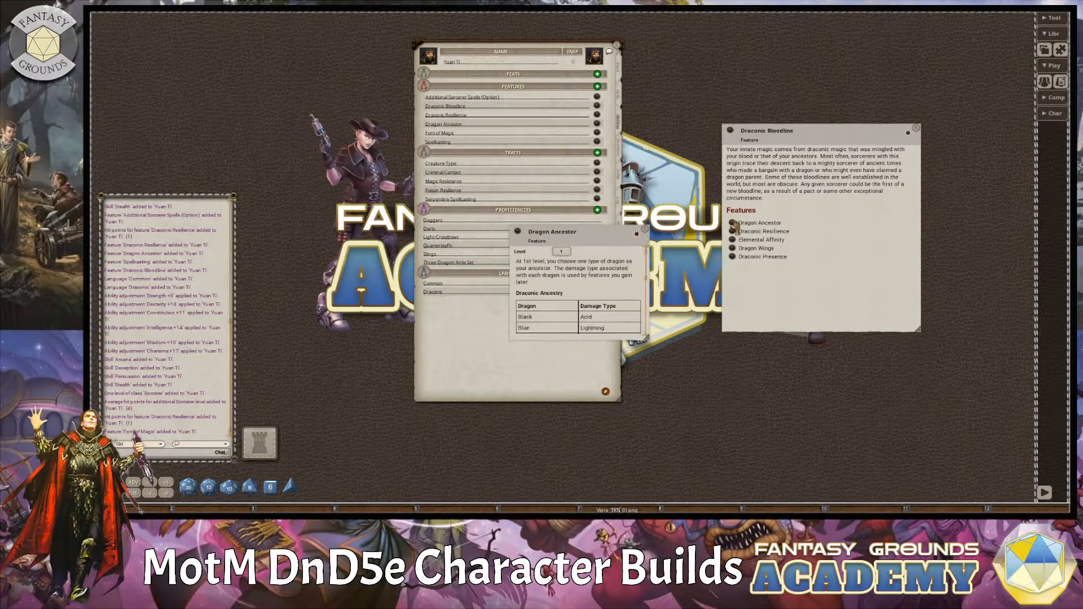
drag(602, 230, 732, 43)
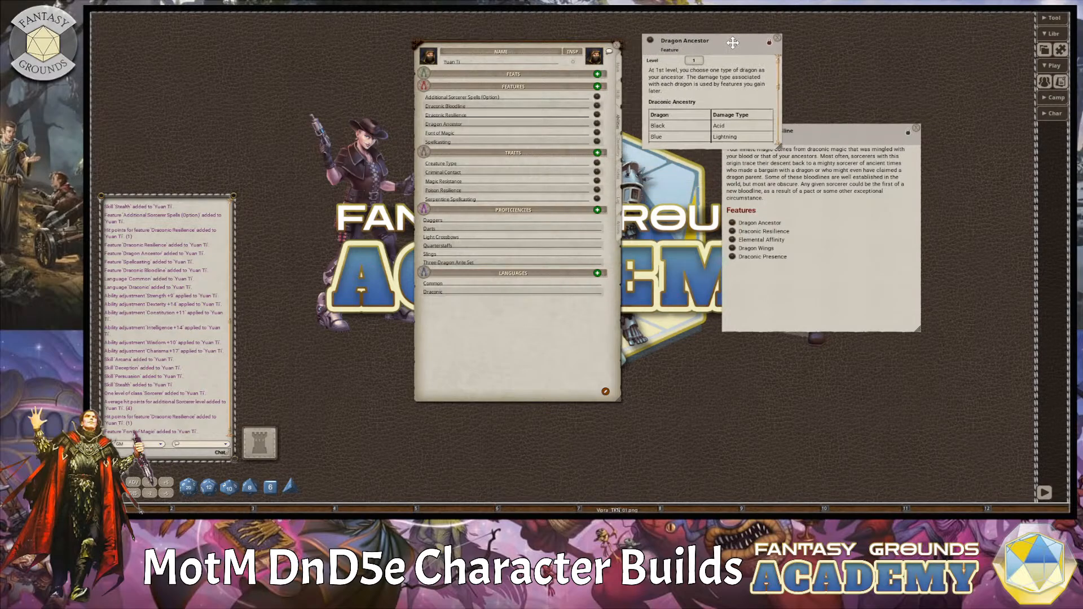
drag(836, 148, 885, 193)
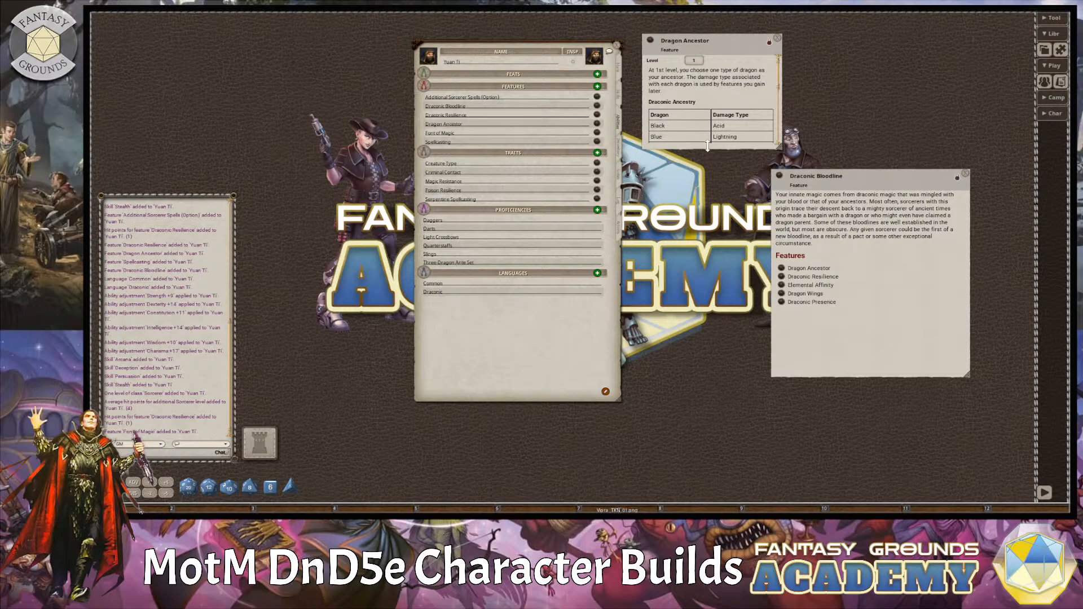
drag(708, 146, 704, 249)
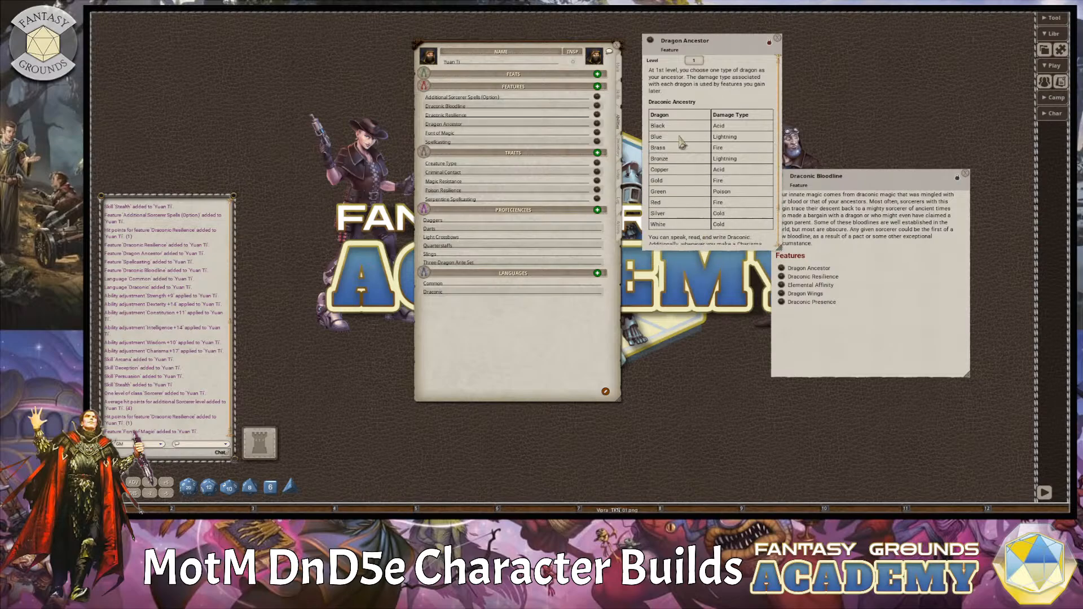
drag(872, 177, 927, 70)
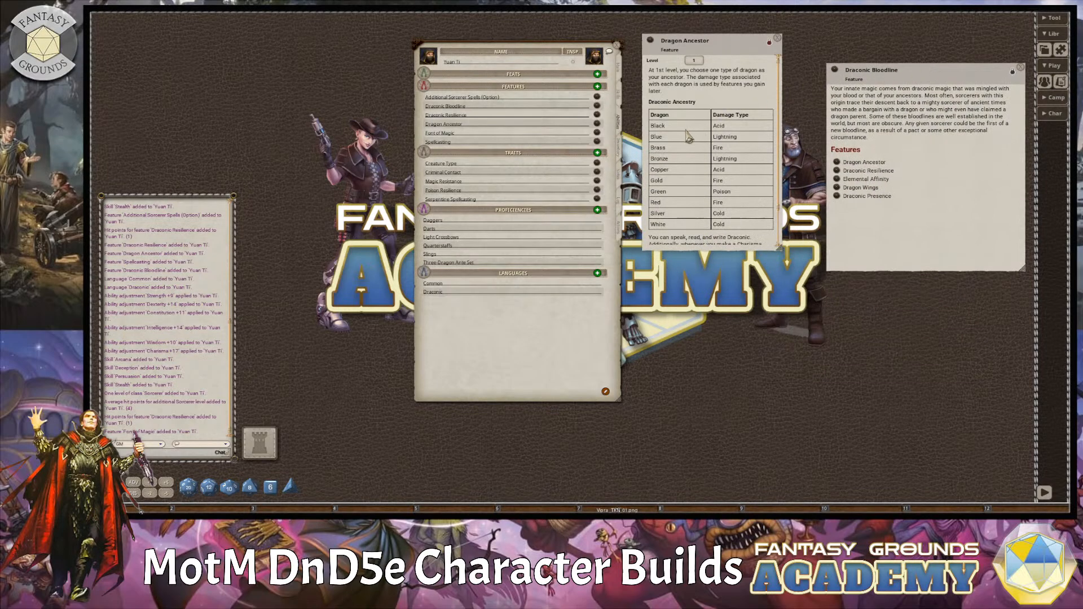
Append "(Black Dragon)" to the name of the Draconic Bloodline feature on the character sheet.
click(499, 108)
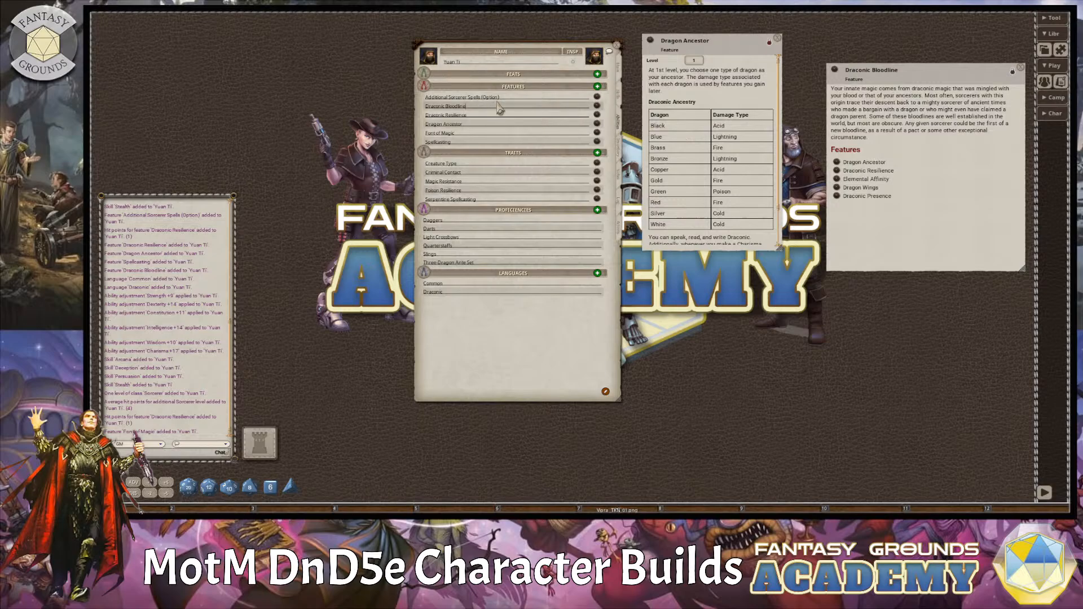
text((Black Dragon))
key(Tab)
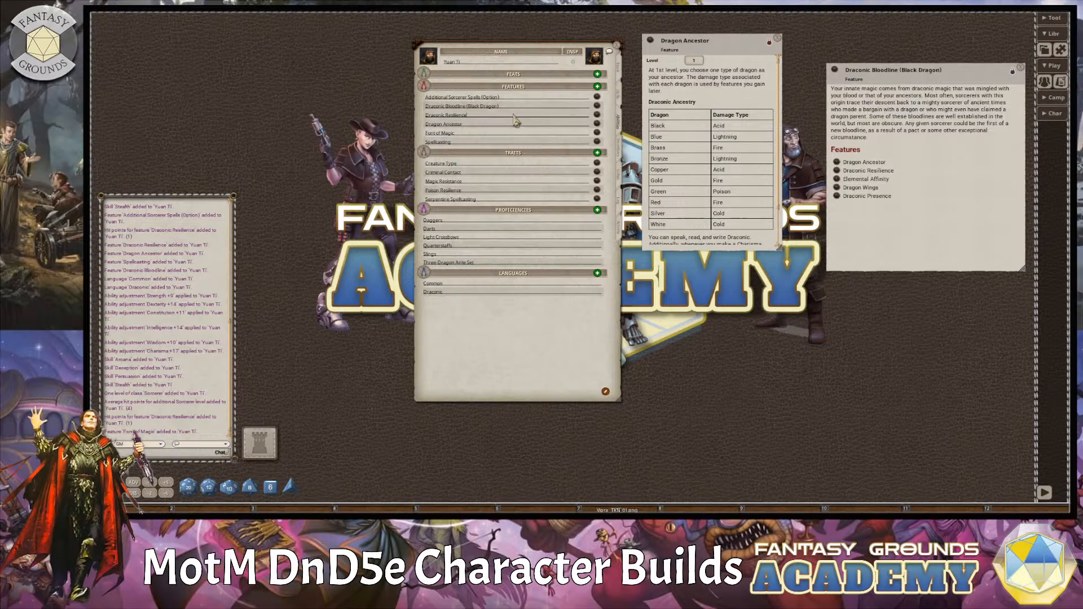
Open the Draconic Resilience feature beside the sheet to read it, and set the character's base armor to 13 in the combat calculation.
click(596, 117)
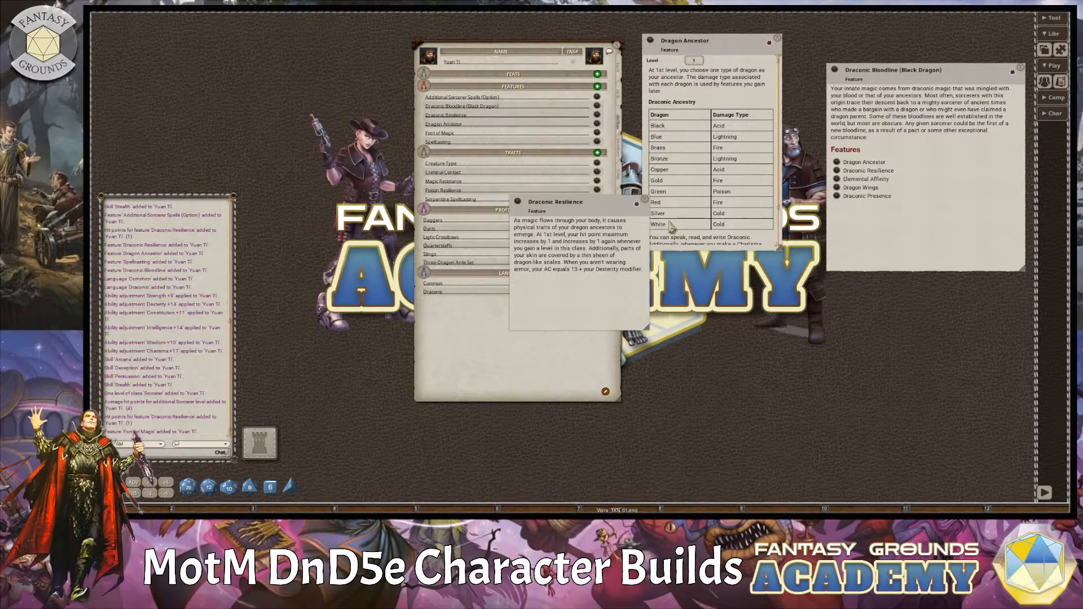
drag(619, 213, 784, 224)
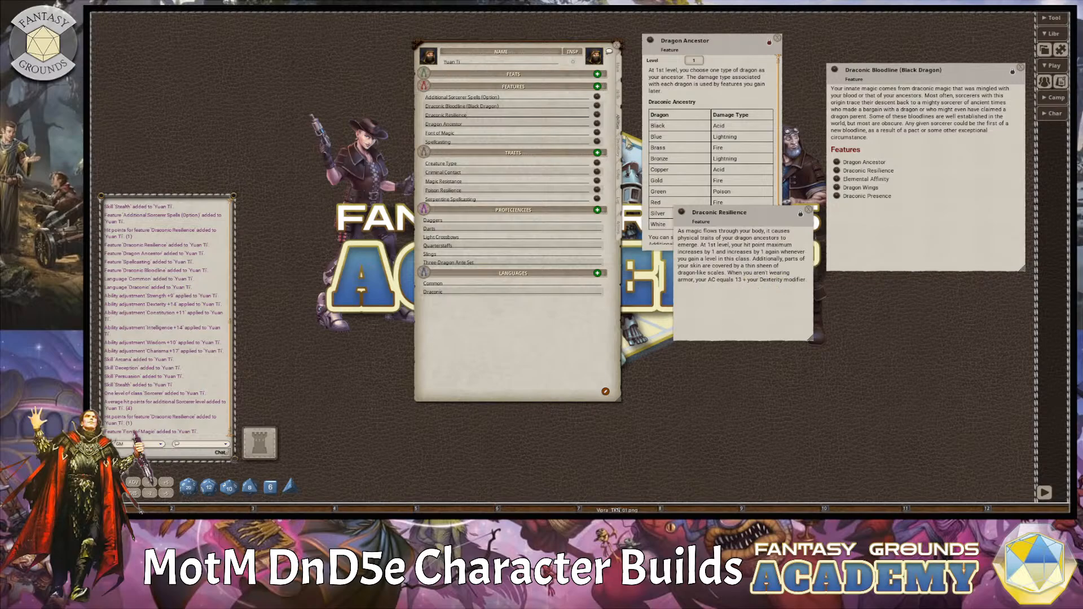
click(622, 72)
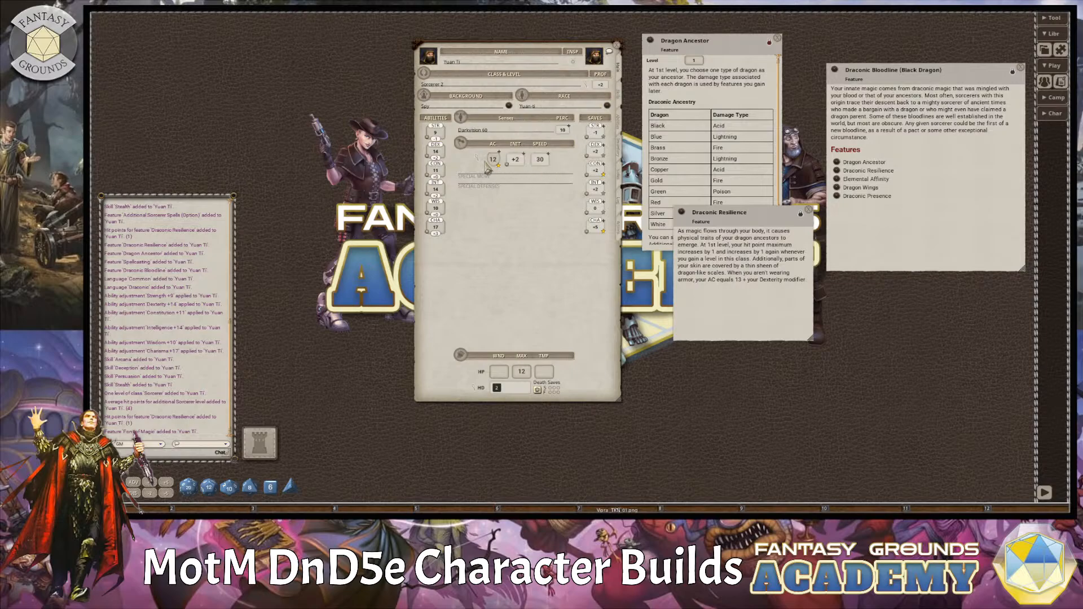
double_click(482, 161)
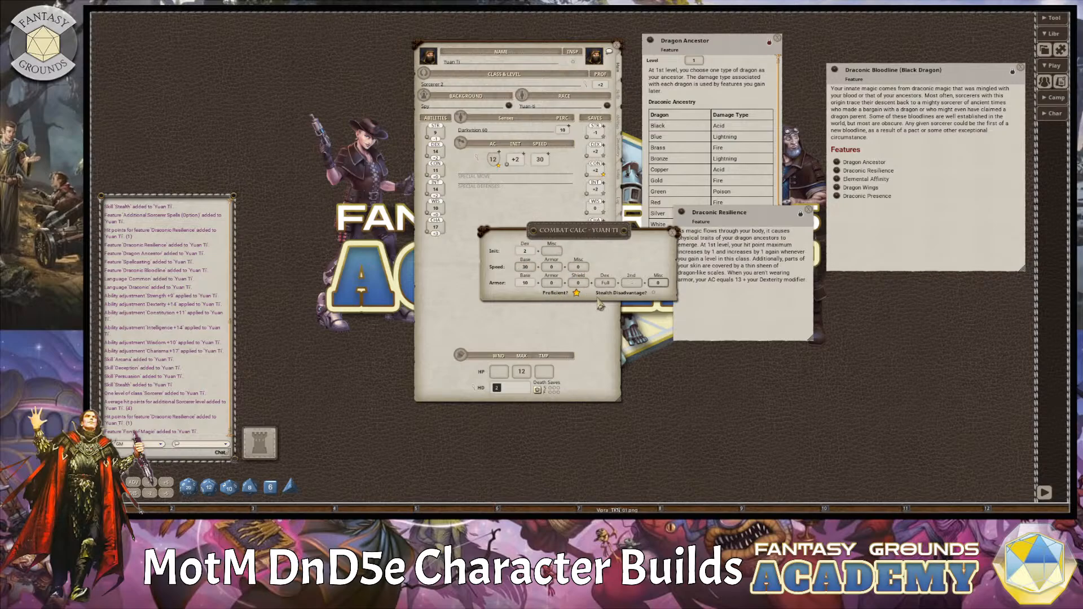
text(13)
click(673, 232)
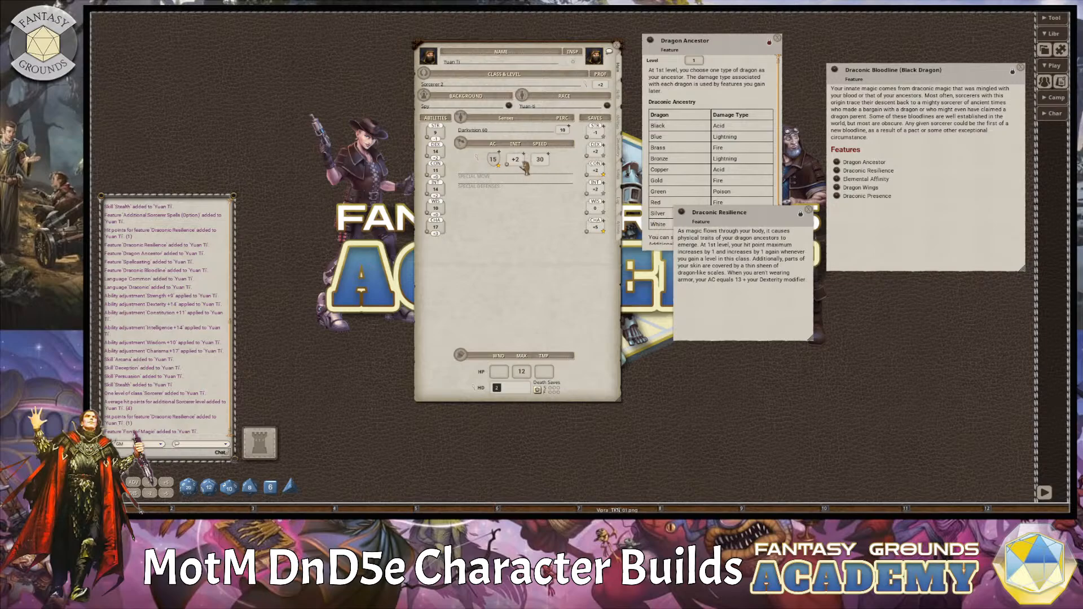
Close the Draconic Resilience and Dragon Ancestor descriptions, and show the character's weapons and spells.
click(809, 210)
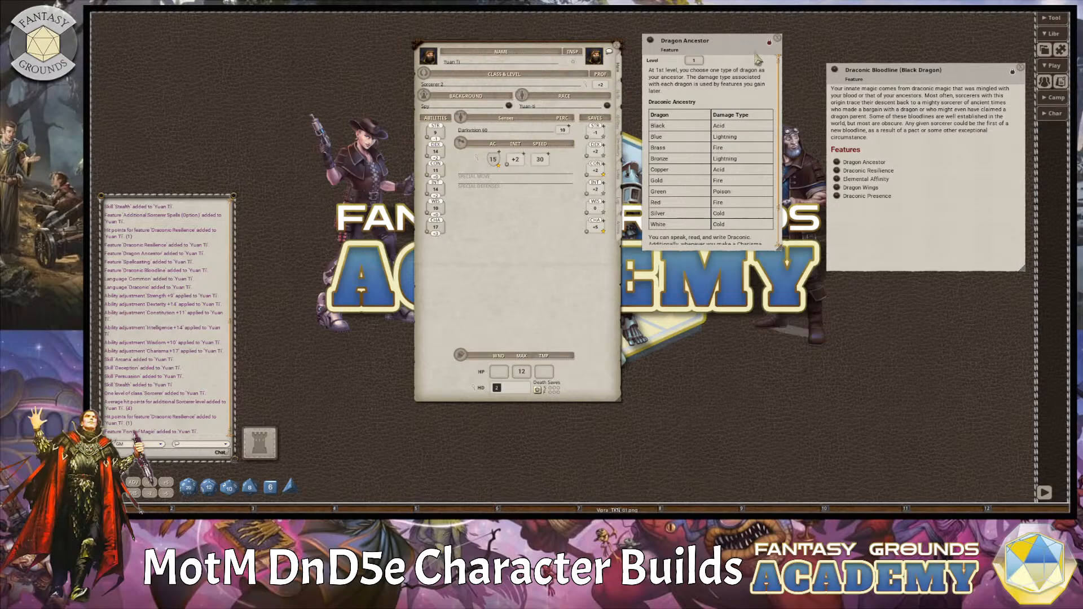
click(777, 39)
click(619, 151)
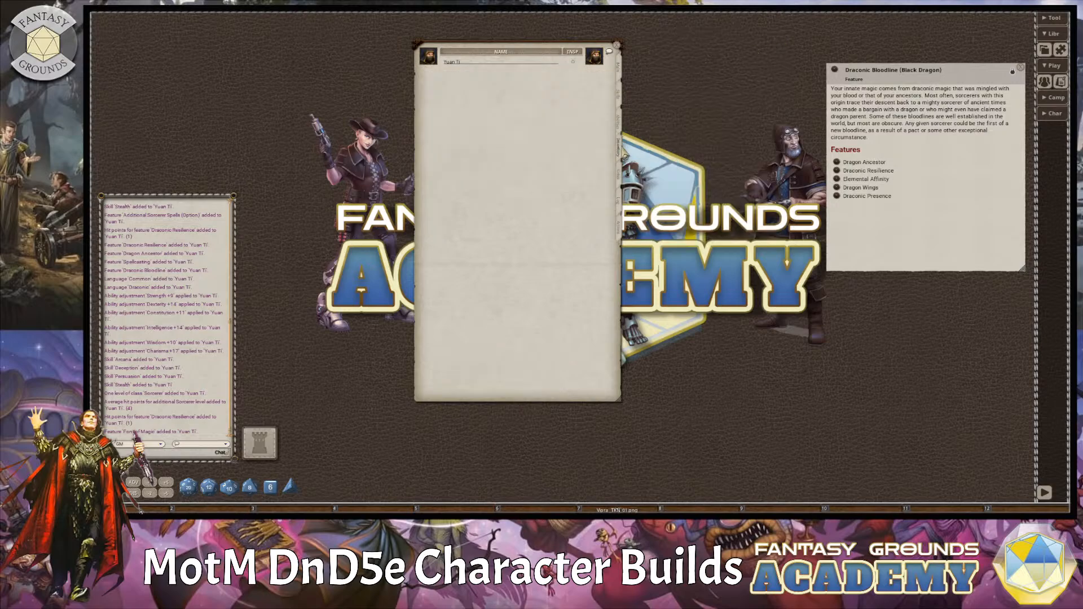
click(620, 182)
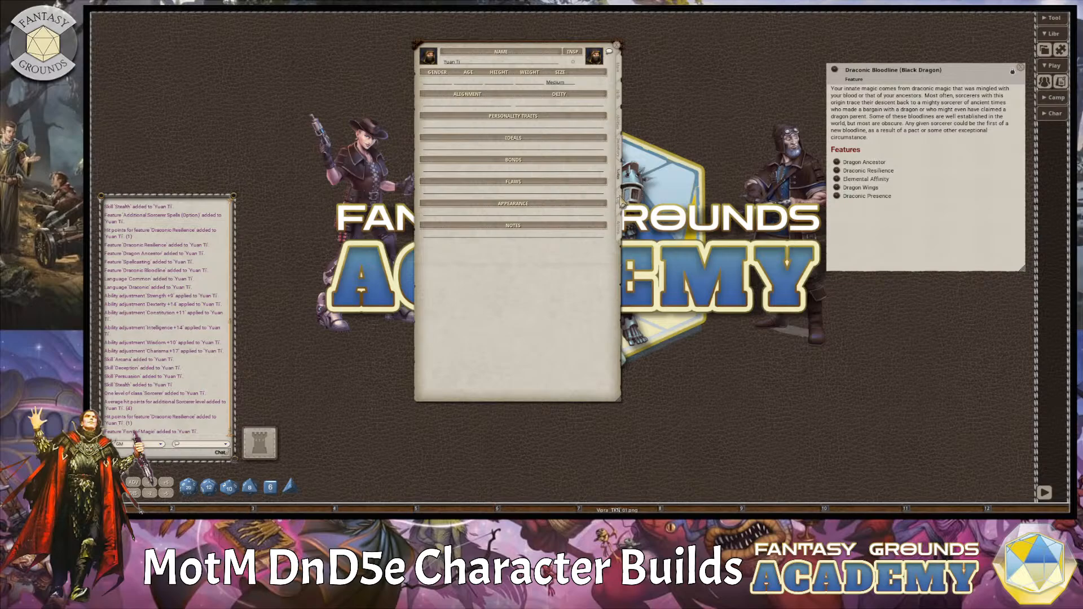
click(621, 201)
click(620, 229)
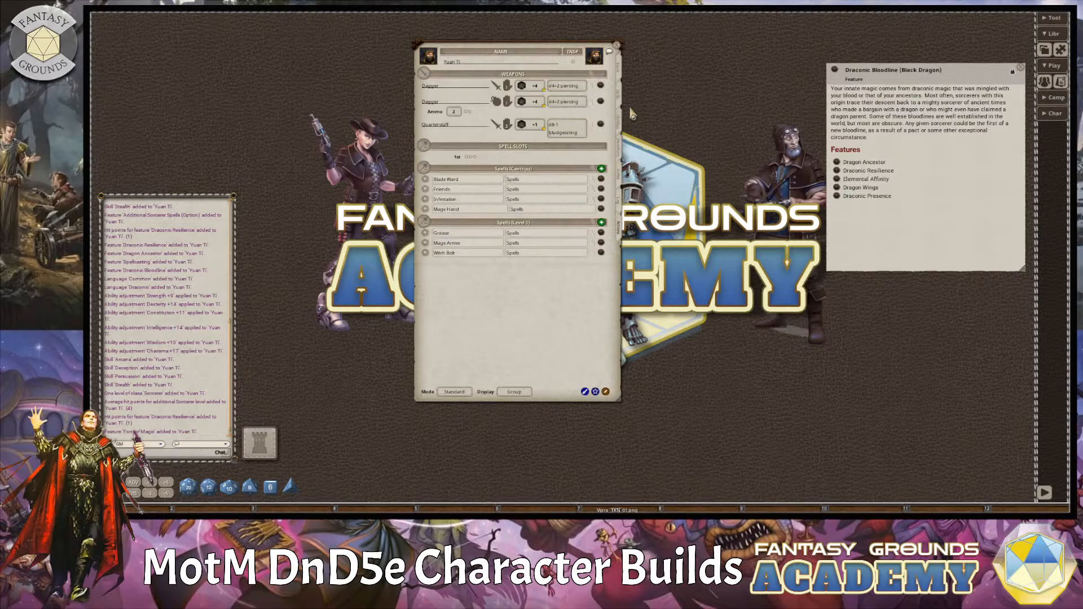
Place Draconic Resilience from the Draconic Bloodline description beside the sheet, and add a blank power in a new group named Racial Abilities.
click(837, 171)
drag(614, 232, 819, 209)
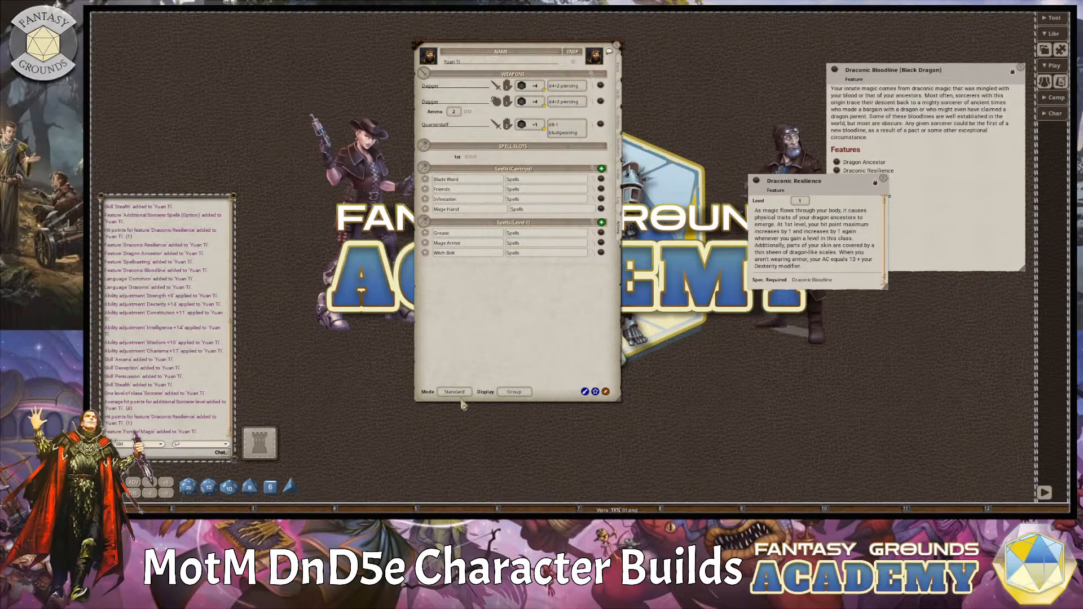
click(605, 391)
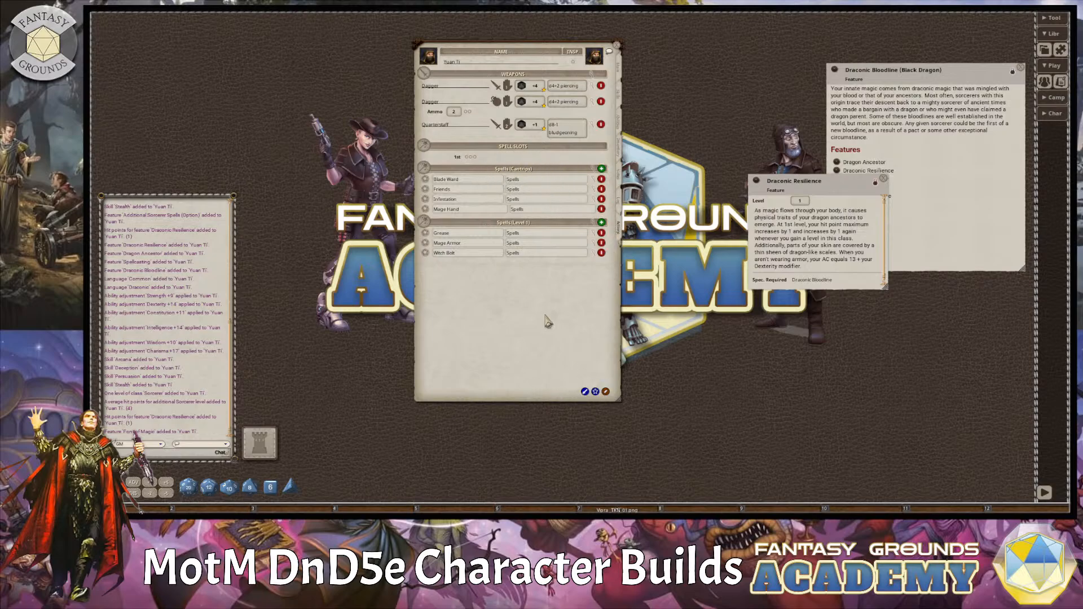
click(595, 392)
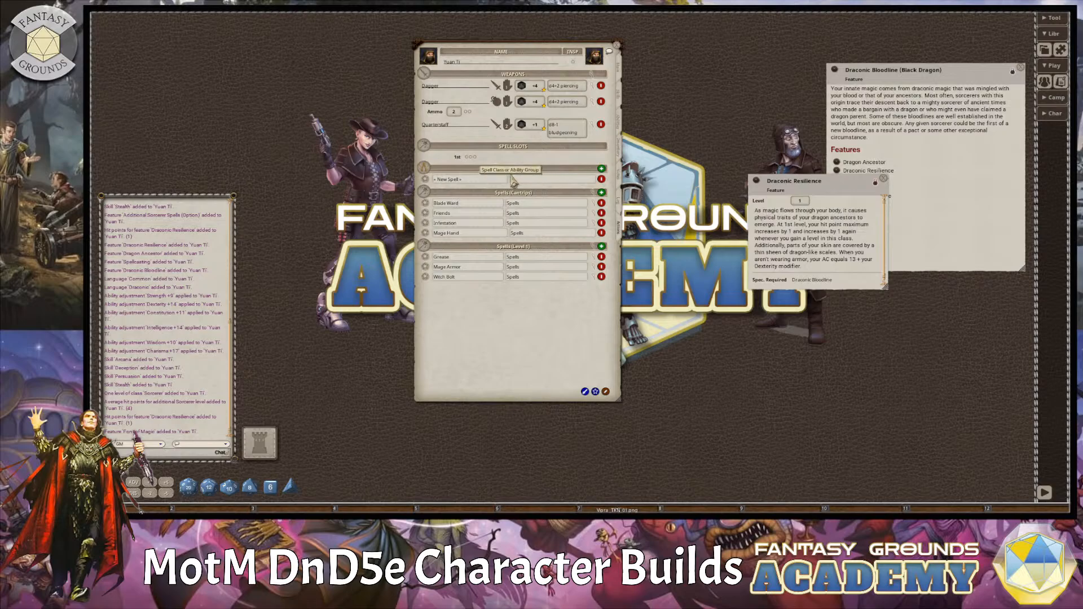
click(569, 179)
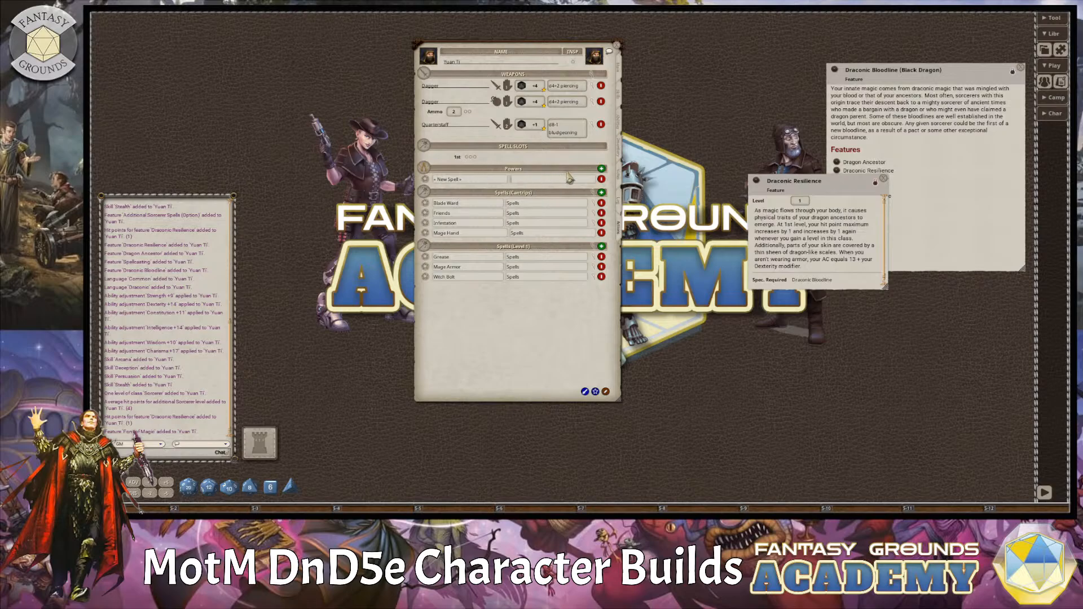
text(Racial Abilities)
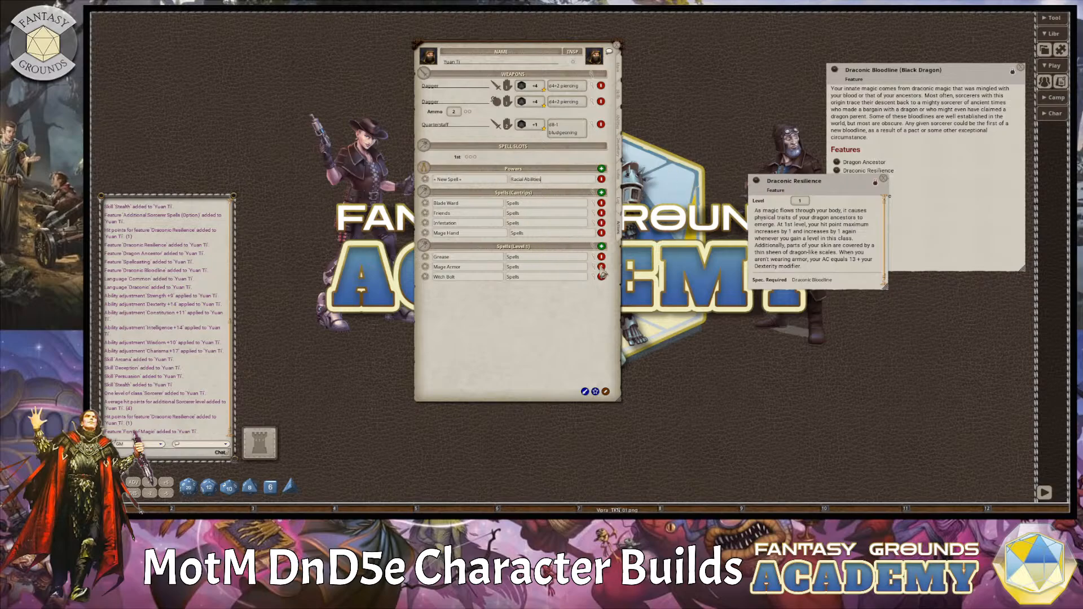
drag(829, 191, 737, 49)
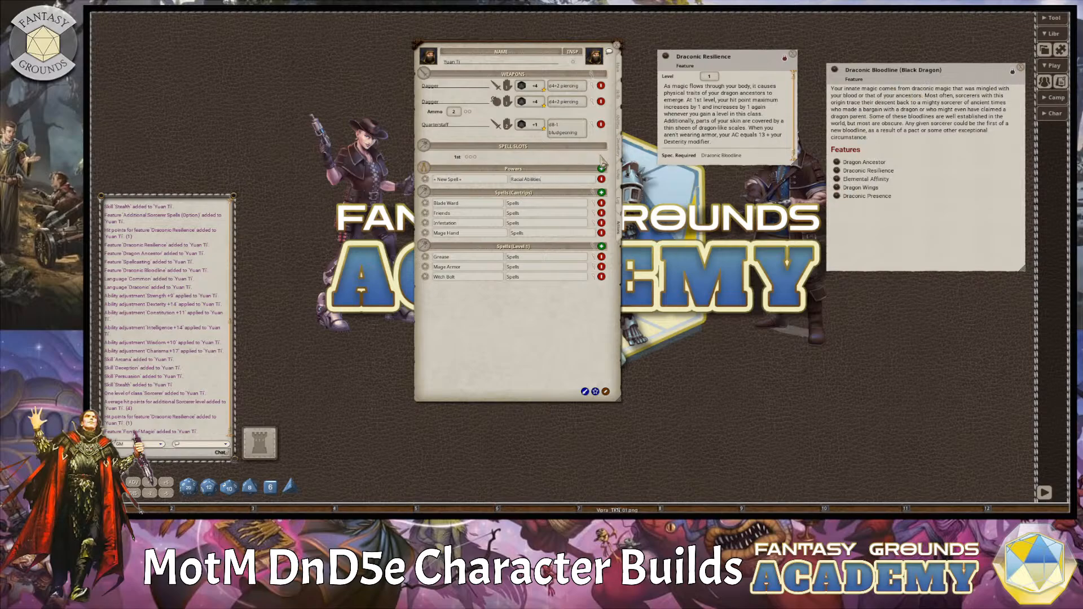
Add another blank power to the character's actions and assign it to a new group named Sorcery.
click(486, 181)
click(595, 392)
click(535, 180)
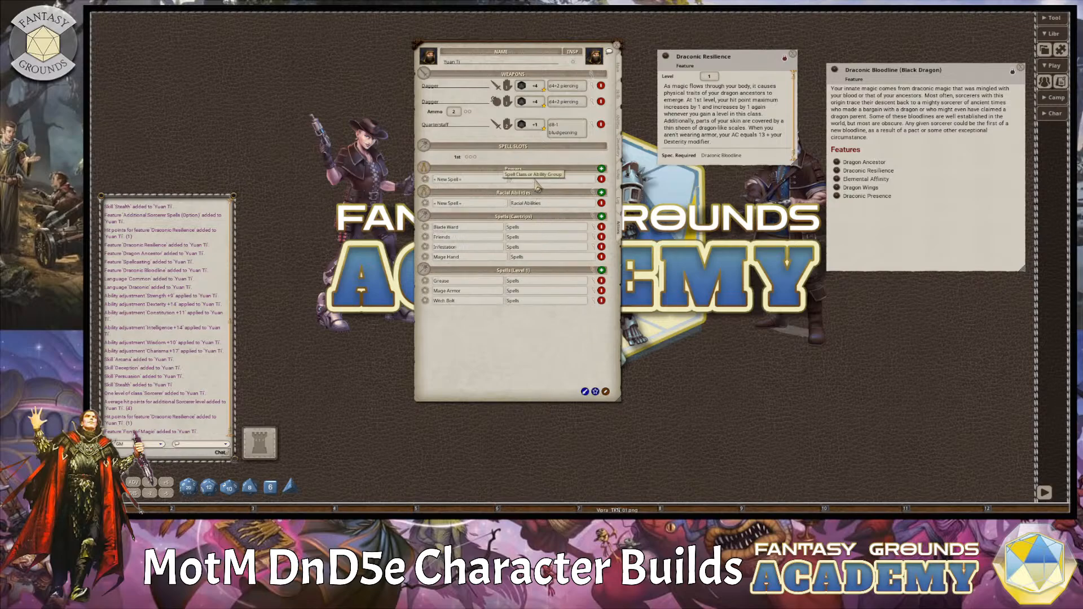
text(Sor)
click(513, 180)
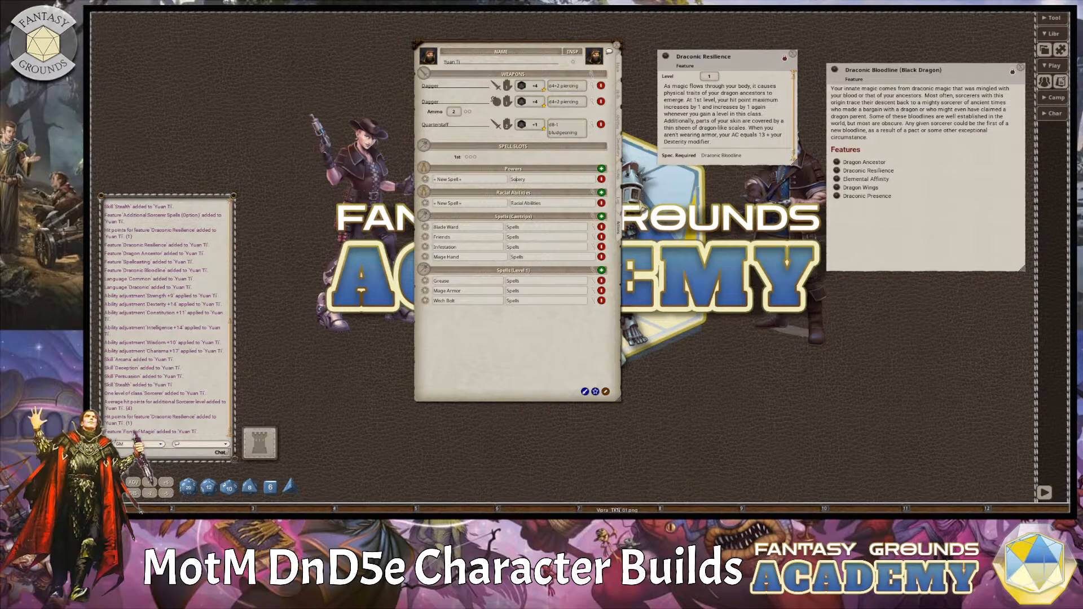
text(r)
click(541, 301)
Add the Draconic Resilience feature to the character's powers and assign it to the Sorcery group.
click(619, 133)
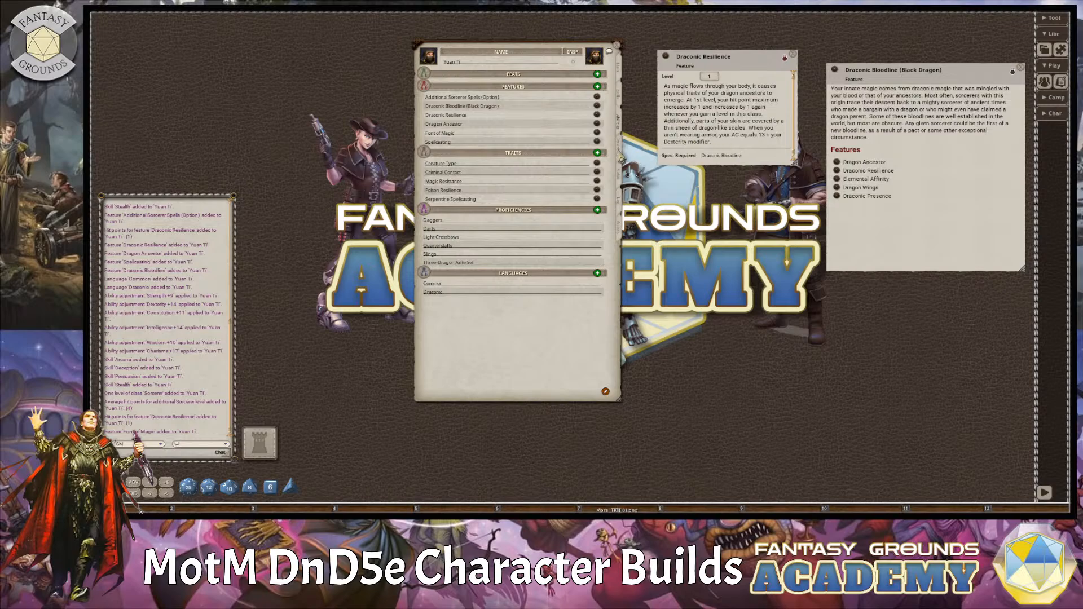
click(621, 151)
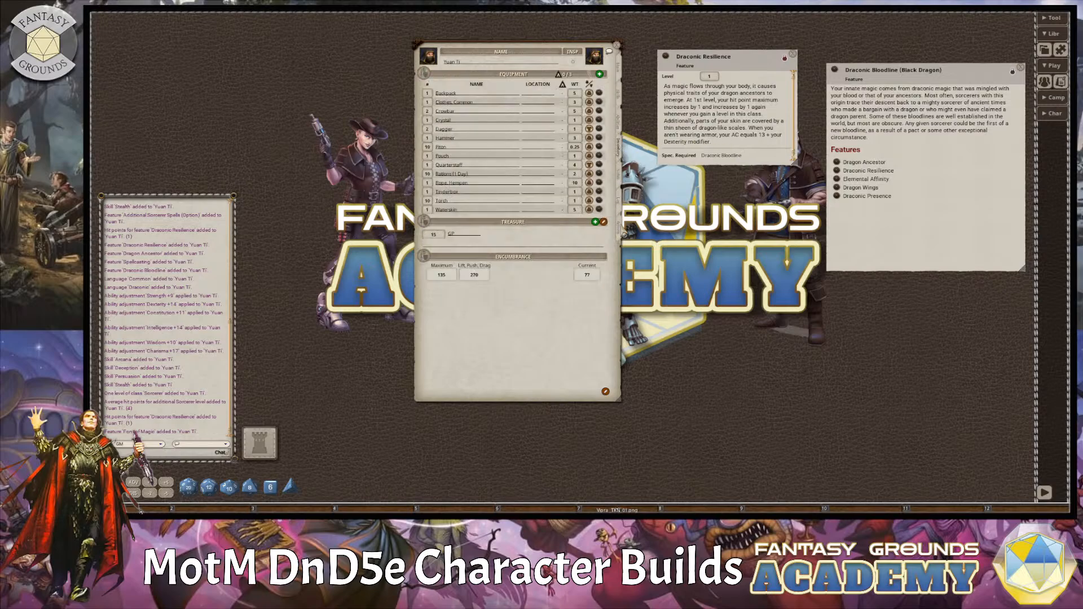
click(622, 230)
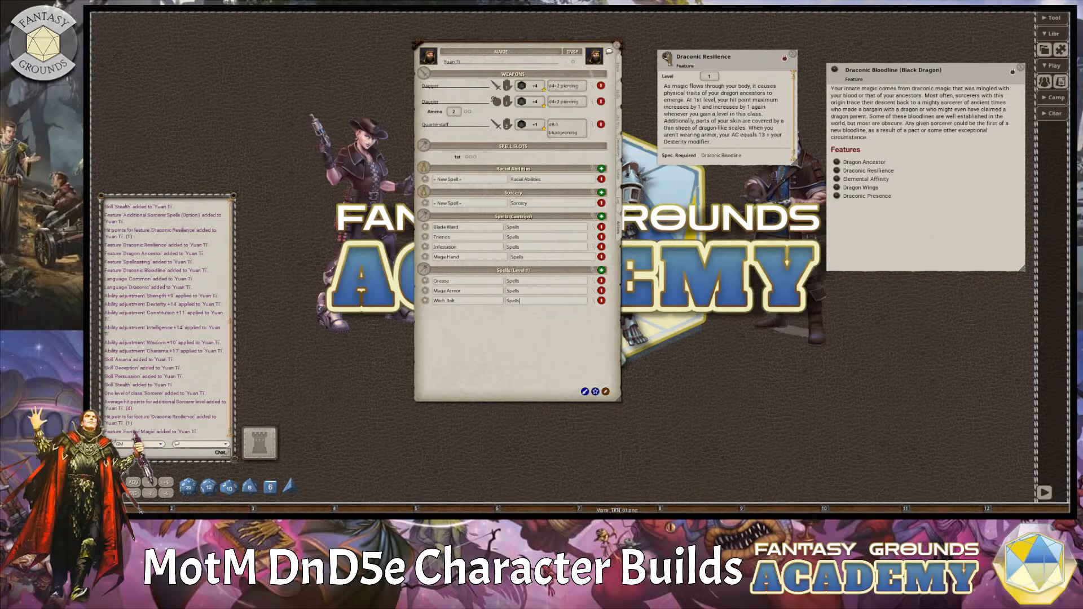
drag(667, 57, 462, 206)
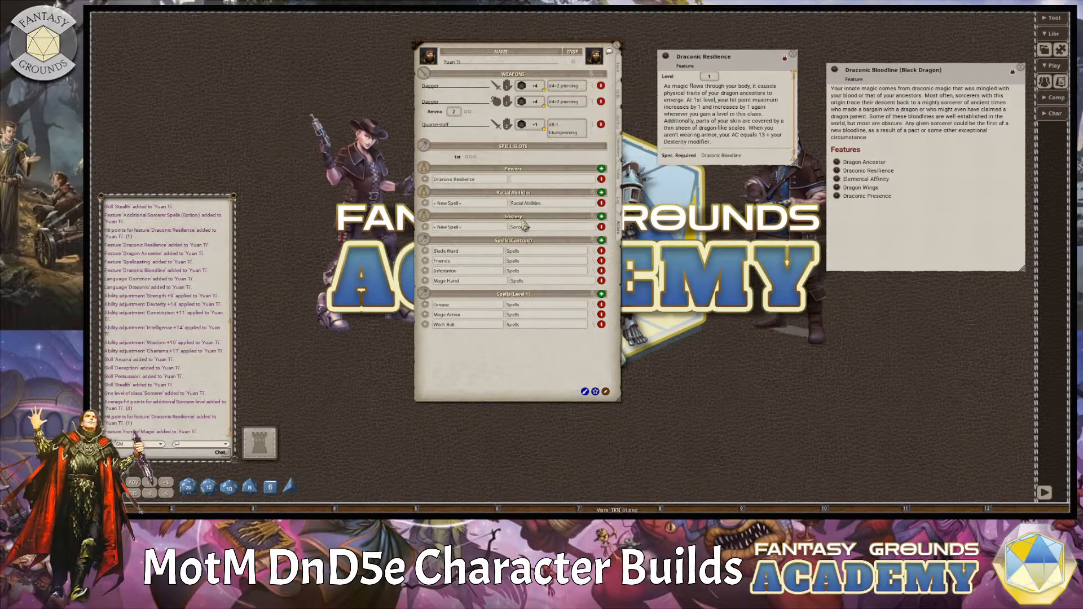
double_click(548, 227)
key(ctrl+c)
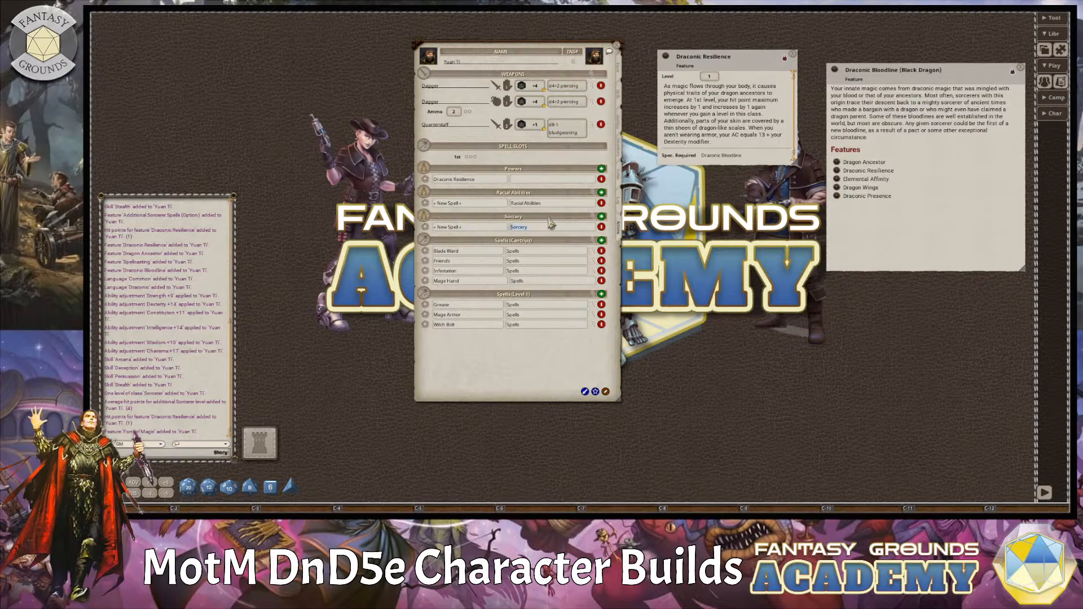
click(537, 178)
key(ctrl+v)
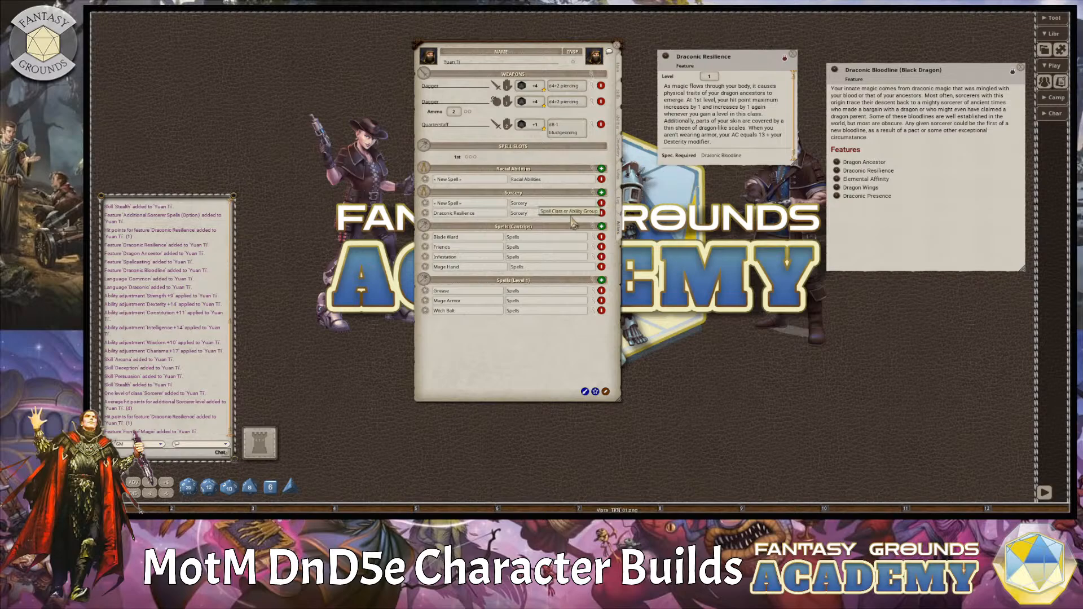
Check the Dragon Ancestor description, and append "(Black Dragon)" to that feature's name on the character sheet.
click(620, 123)
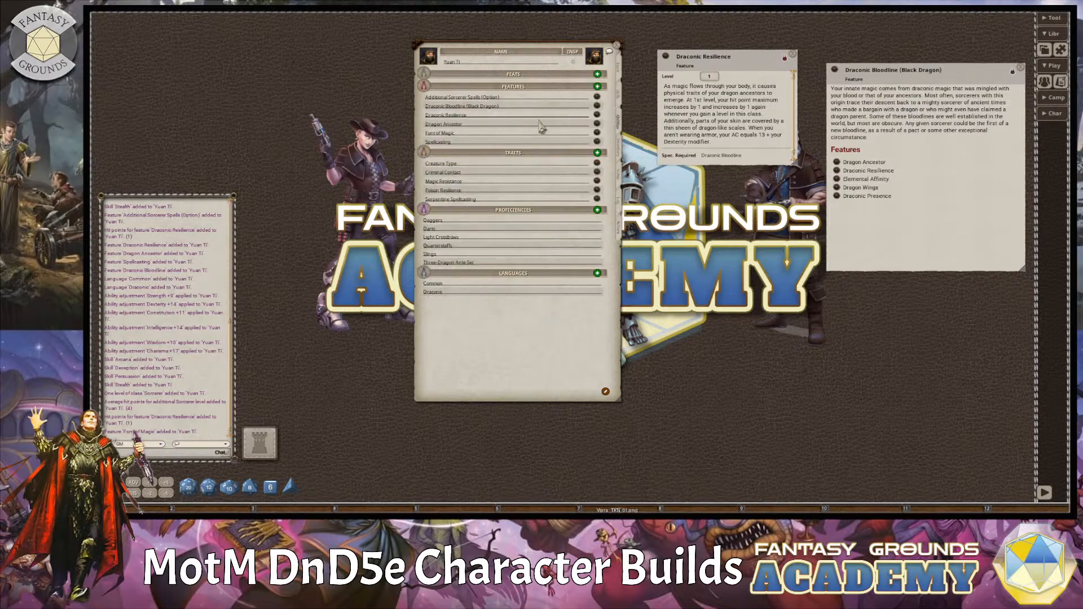
click(597, 124)
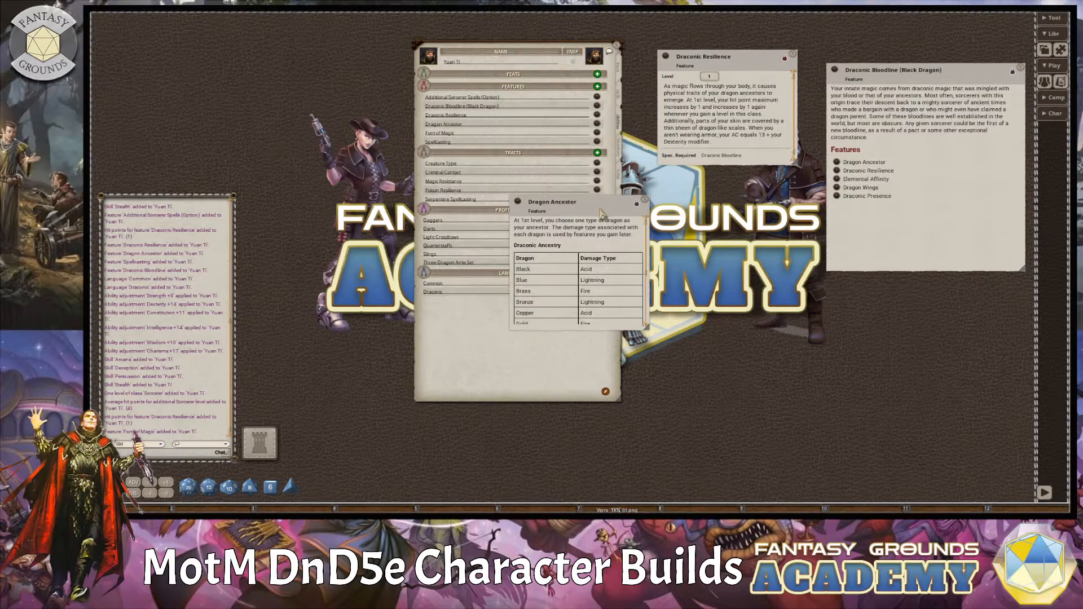
drag(603, 210, 725, 203)
click(765, 192)
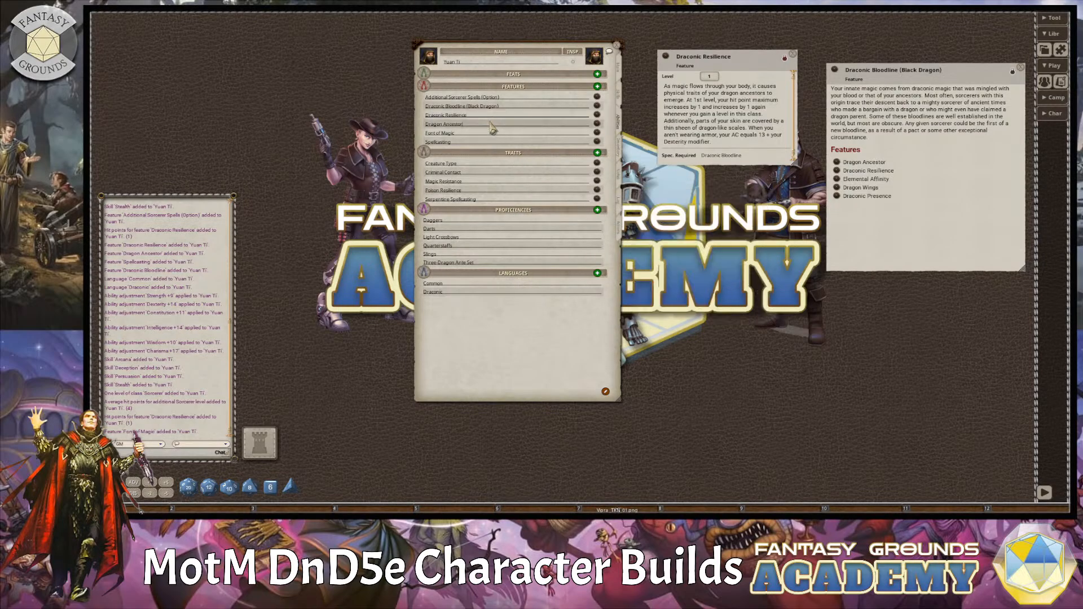
text(*Black Dragon))
key(BackSpace)
text(()
click(491, 131)
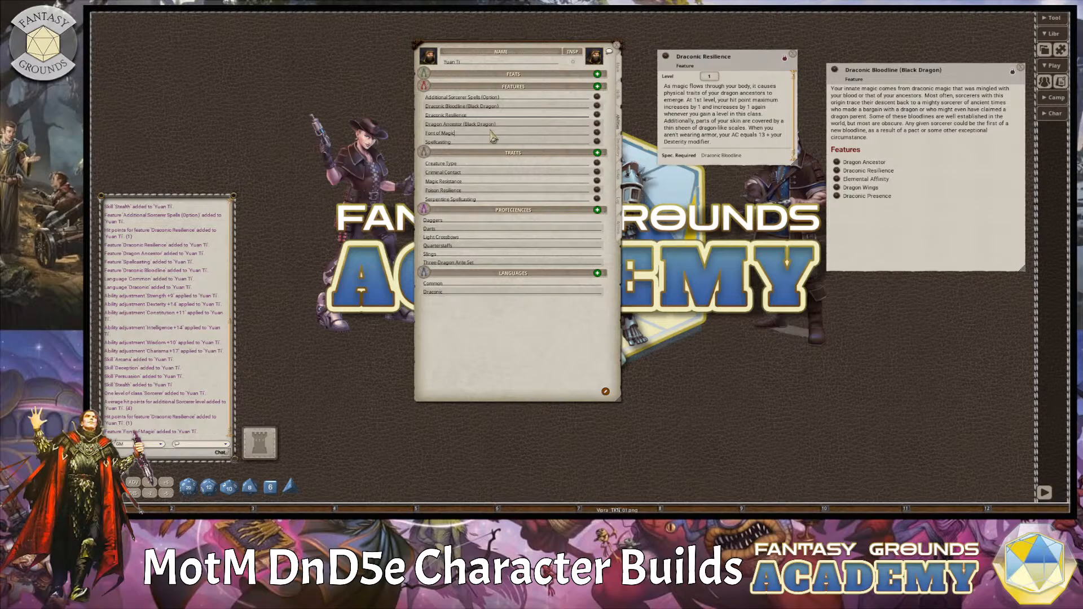
Open the Font of Magic feature, place it below the Draconic Resilience description, and read its Sorcery Points section.
click(596, 134)
drag(606, 202, 781, 183)
scroll(709, 257, down, 4)
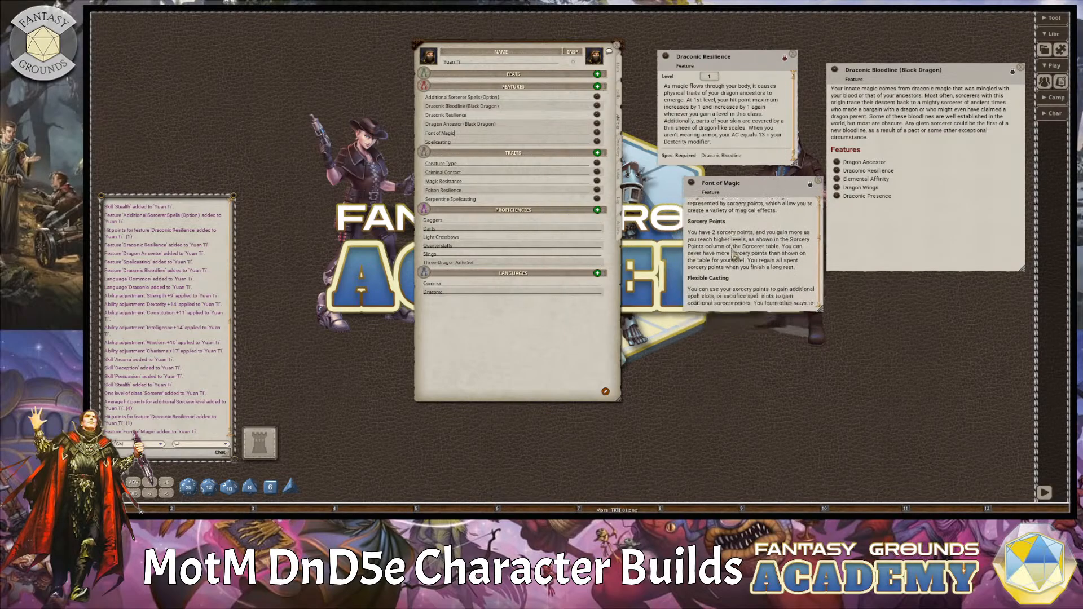
scroll(710, 256, up, 4)
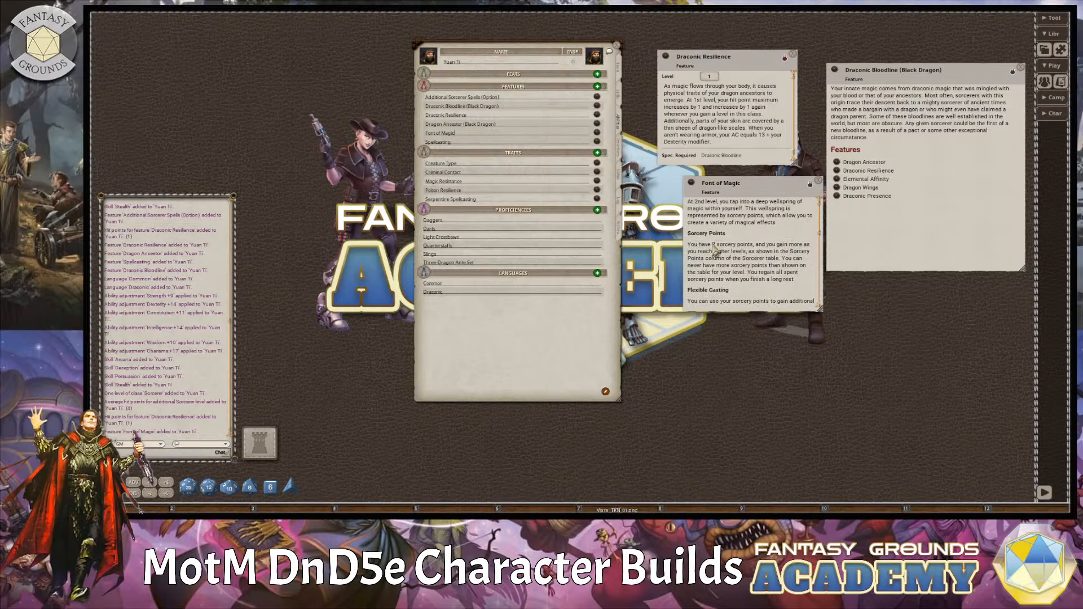
Add the Font of Magic feature to the character's powers in the Sorcery group, and read its Flexible Casting section.
click(621, 240)
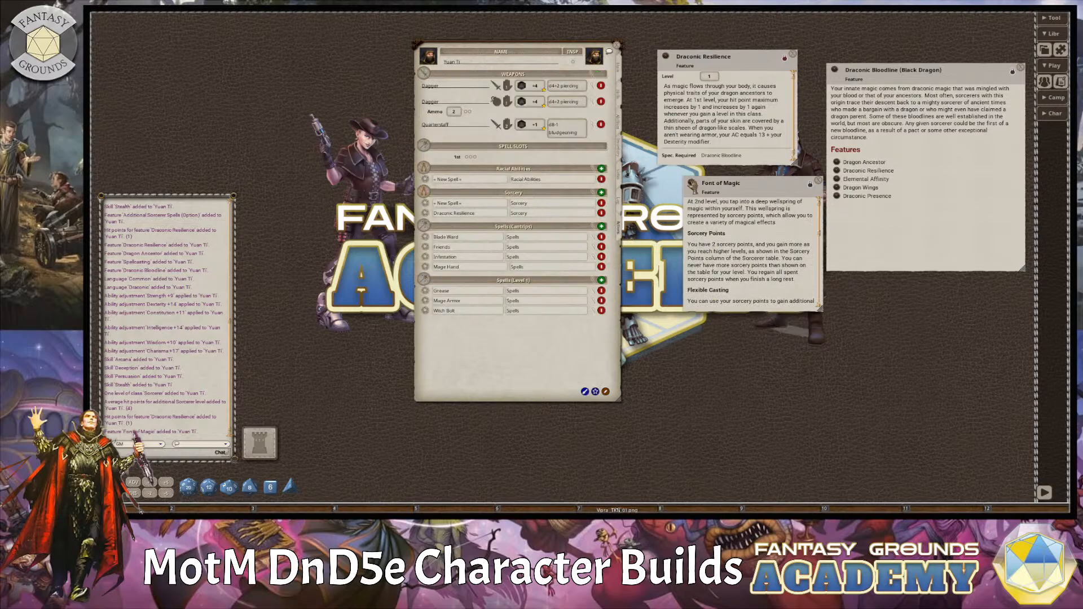
drag(693, 187, 473, 210)
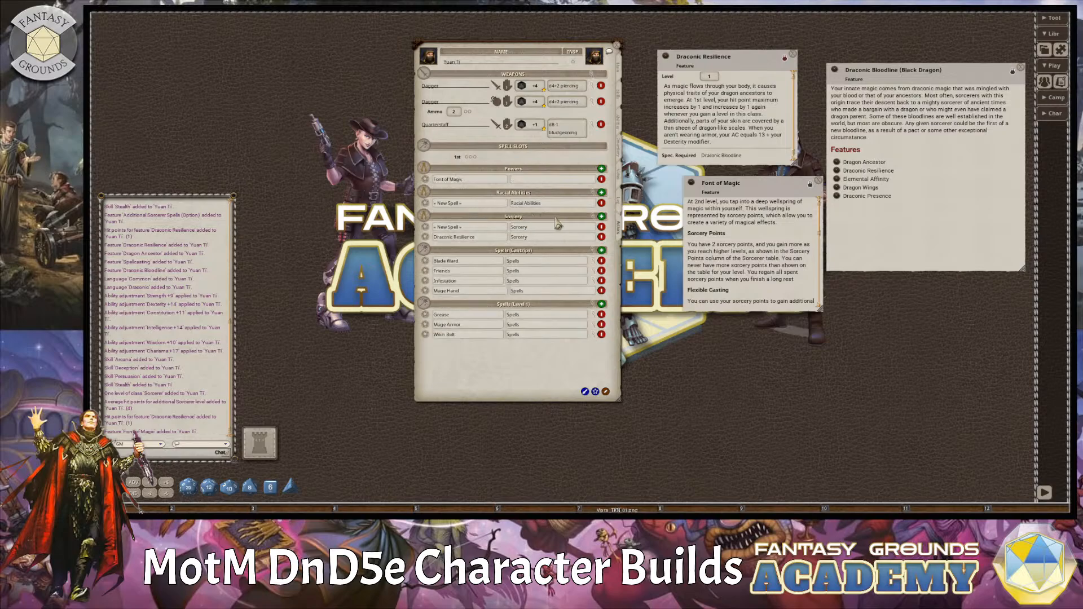
double_click(519, 227)
click(537, 180)
key(ctrl+v)
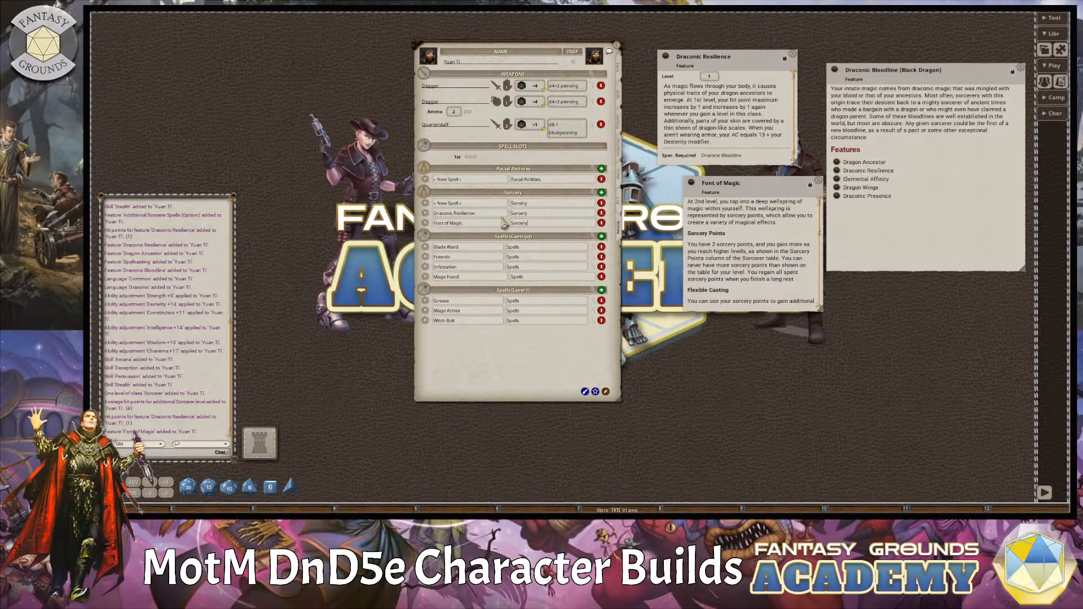
scroll(774, 259, down, 3)
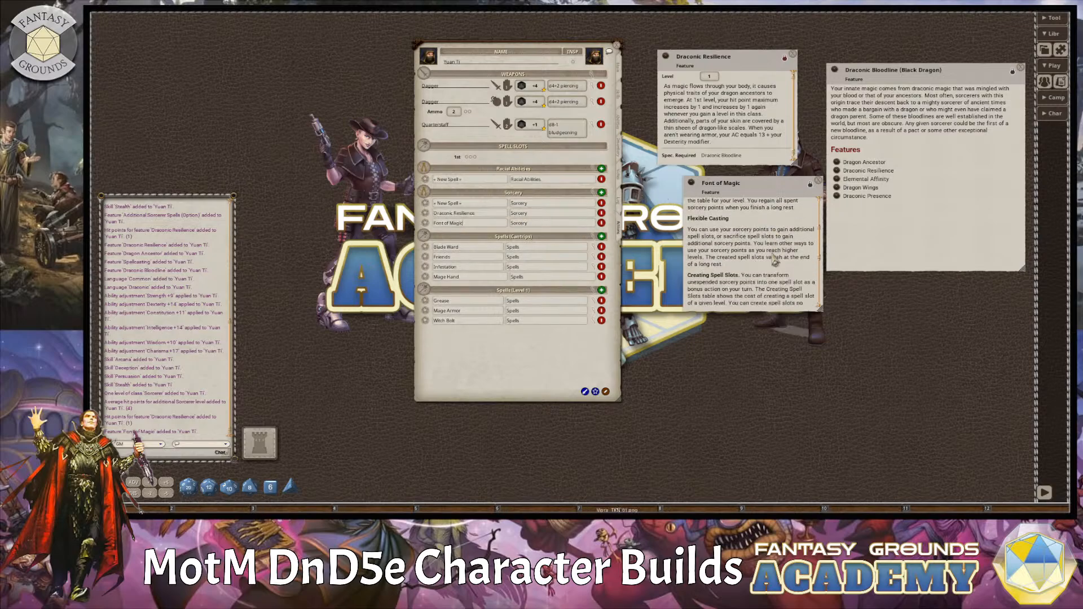
Read the rest of the Font of Magic description, and check the Creature Type and Criminal Contact traits.
scroll(775, 260, down, 3)
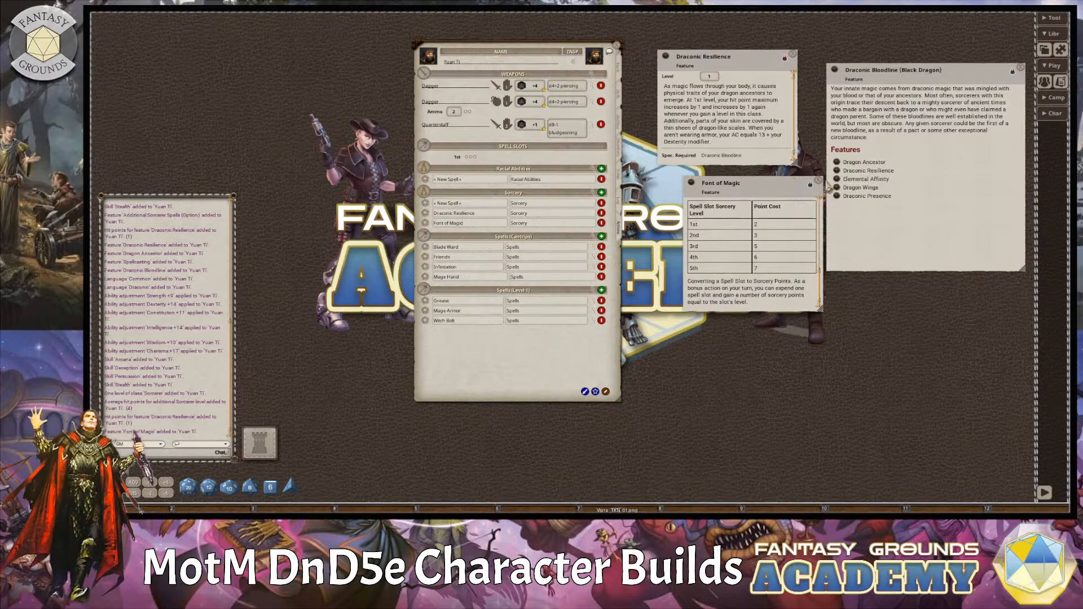
click(618, 126)
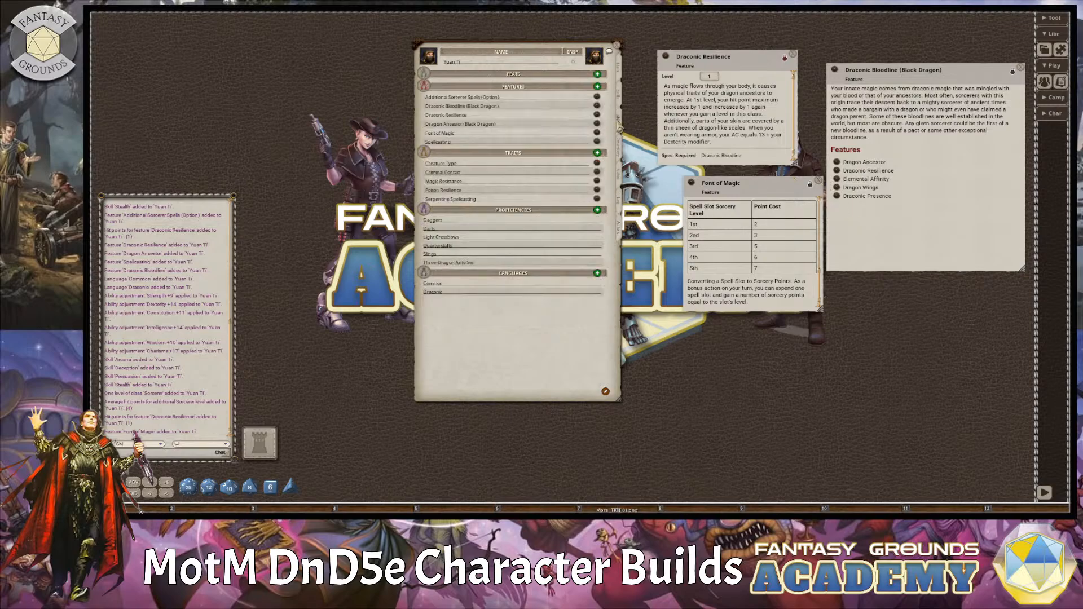
click(597, 164)
click(645, 199)
click(597, 172)
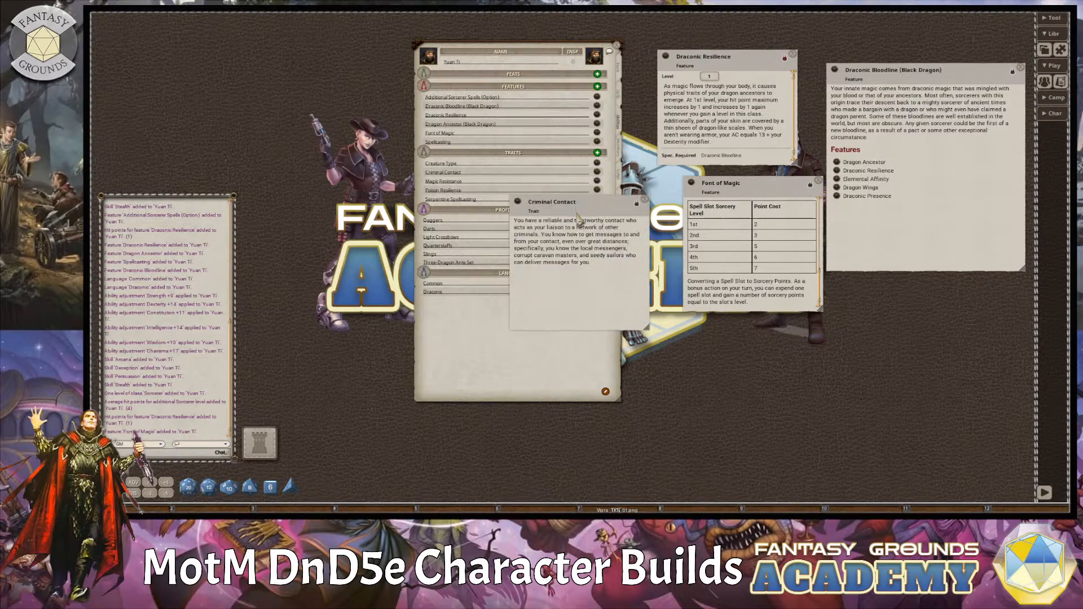
click(646, 200)
Check the Magic Resistance trait, add it to the character's powers in the Racial Abilities group, and close its description.
click(597, 183)
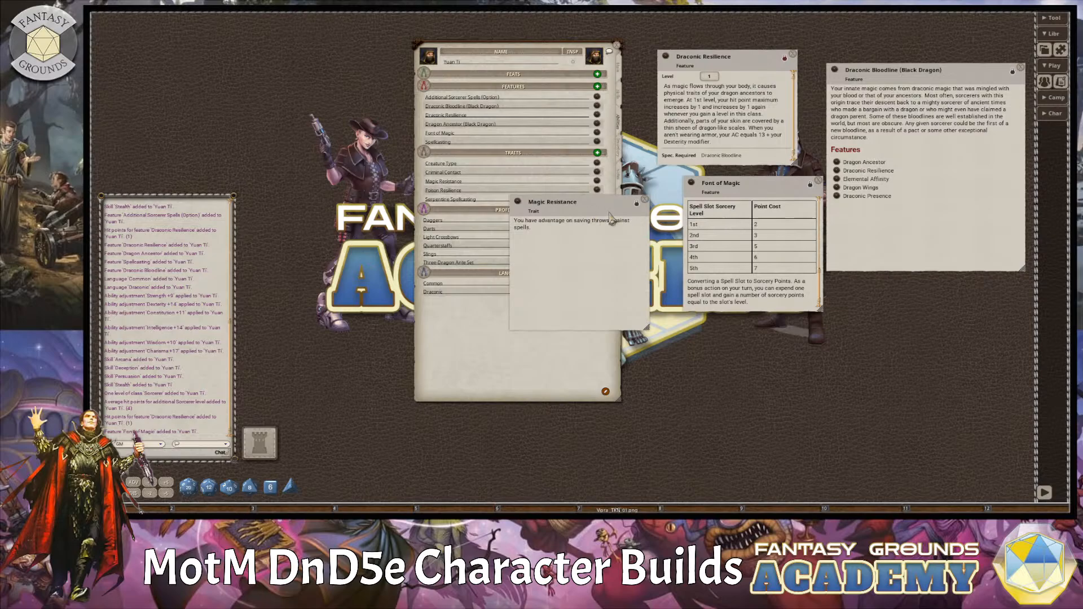
drag(614, 219, 824, 252)
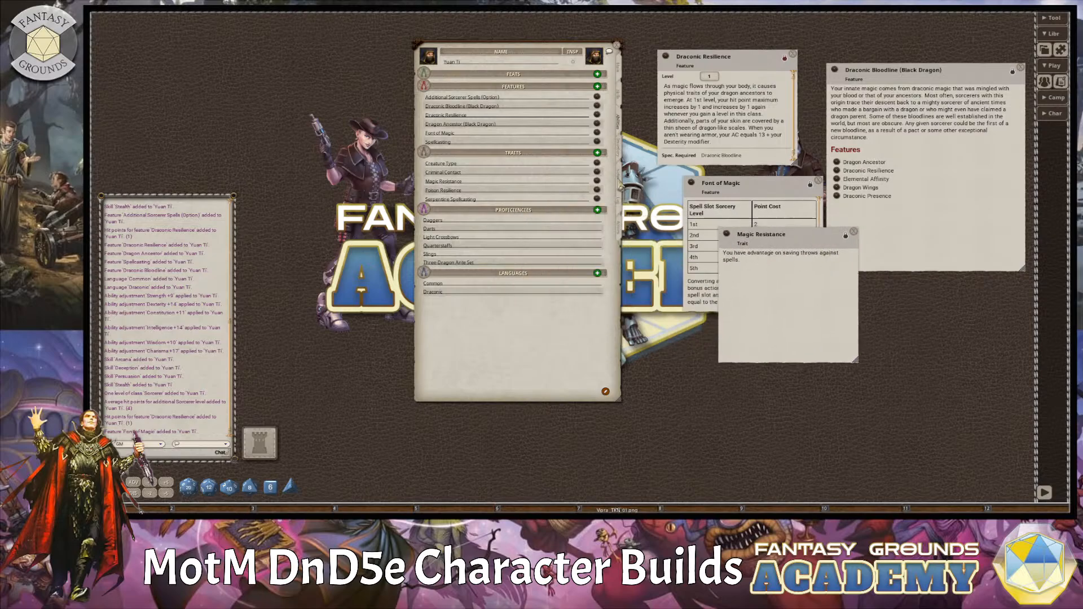
click(620, 230)
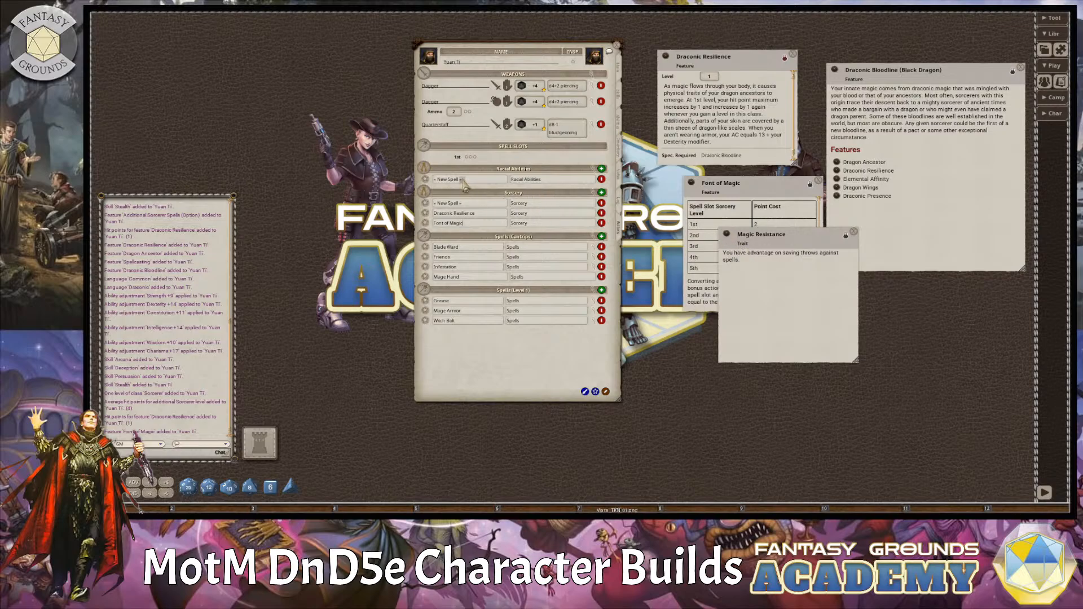
drag(464, 183, 464, 182)
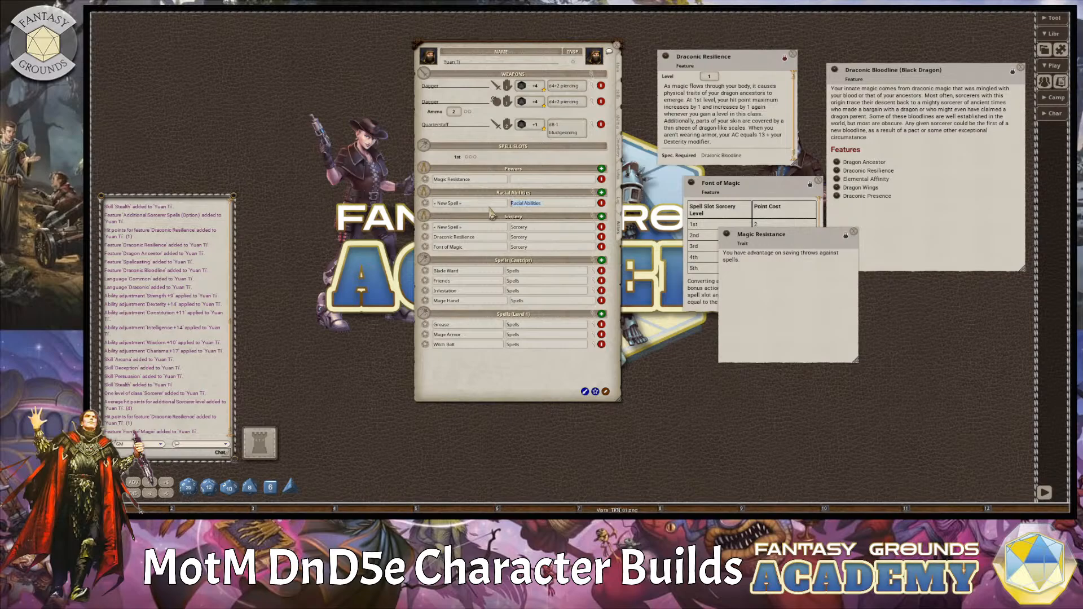
click(536, 179)
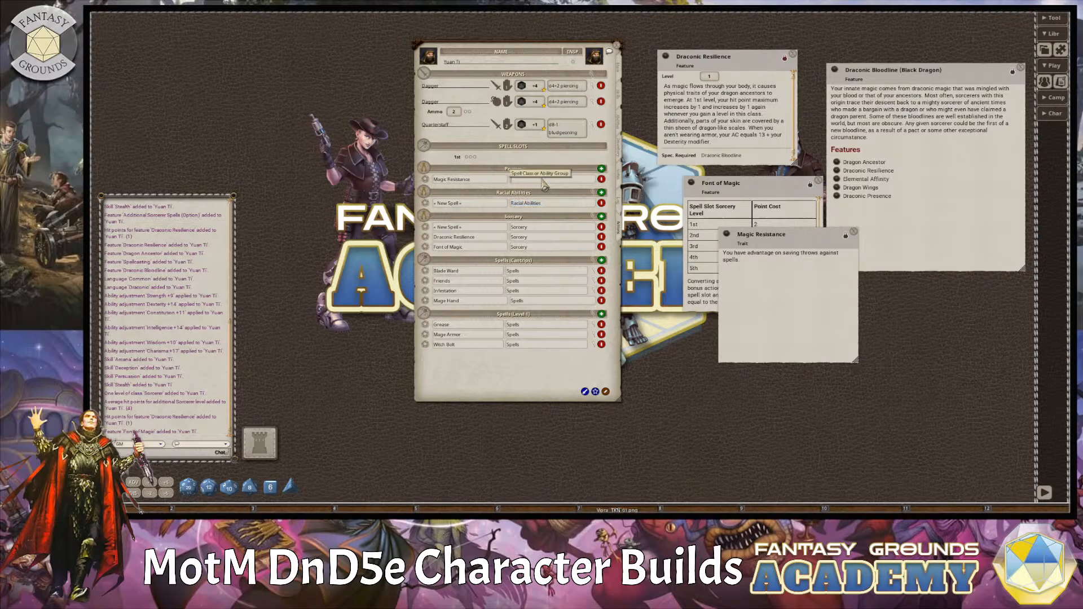
text(Racial Abilities)
click(584, 198)
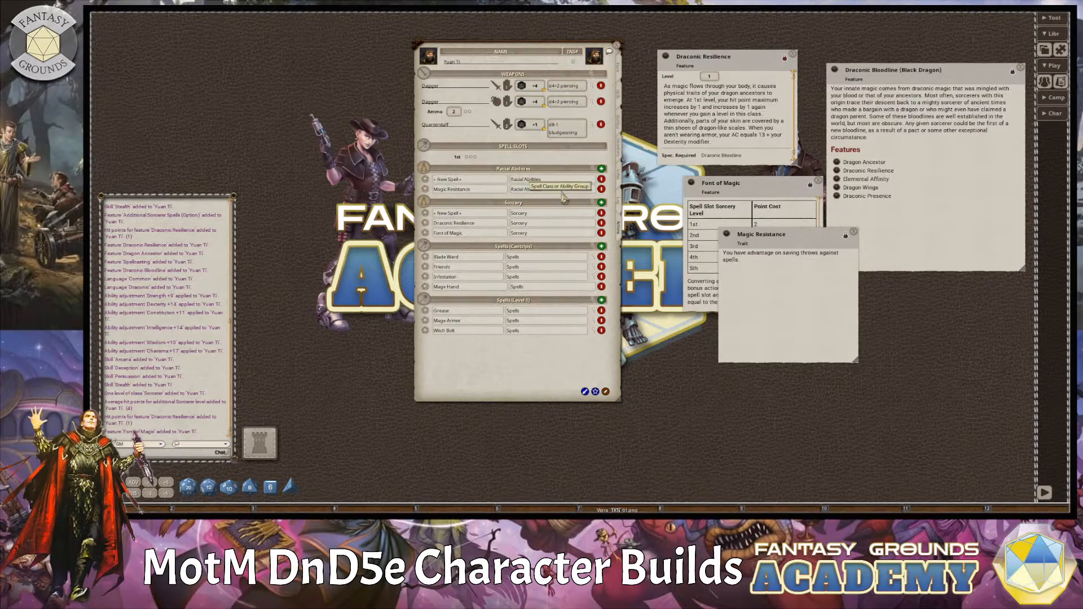
click(854, 231)
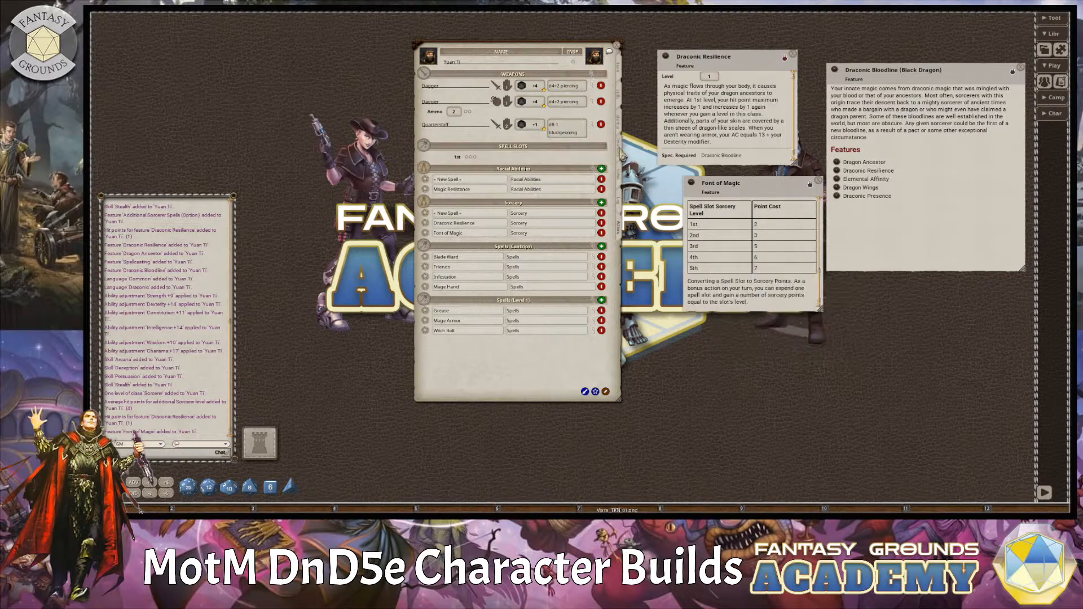
Open the Poison Resilience trait and add it to the character's powers in the Racial Abilities group.
click(620, 154)
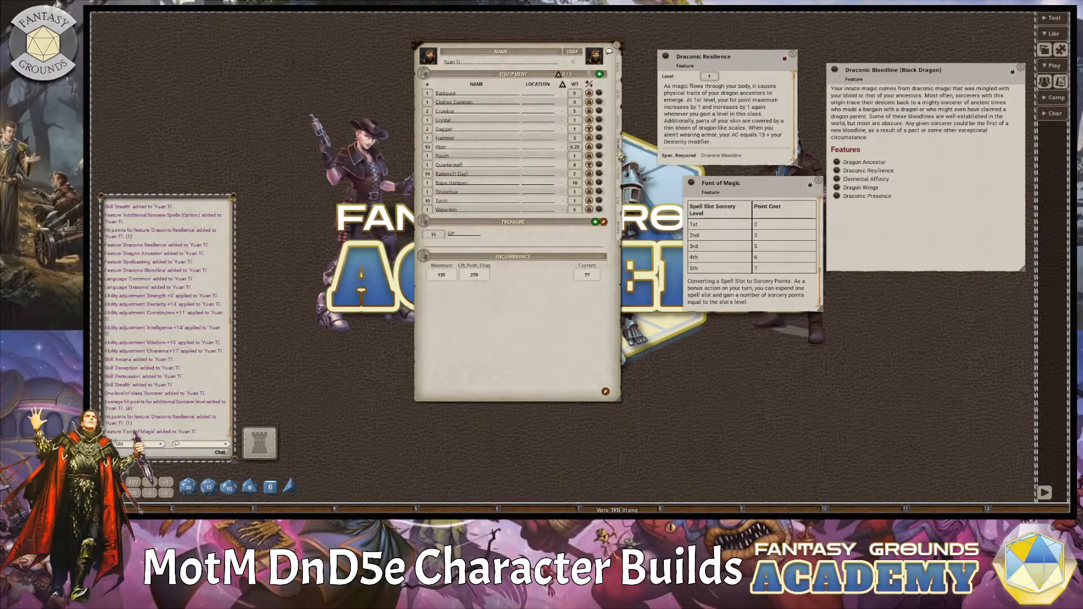
click(620, 121)
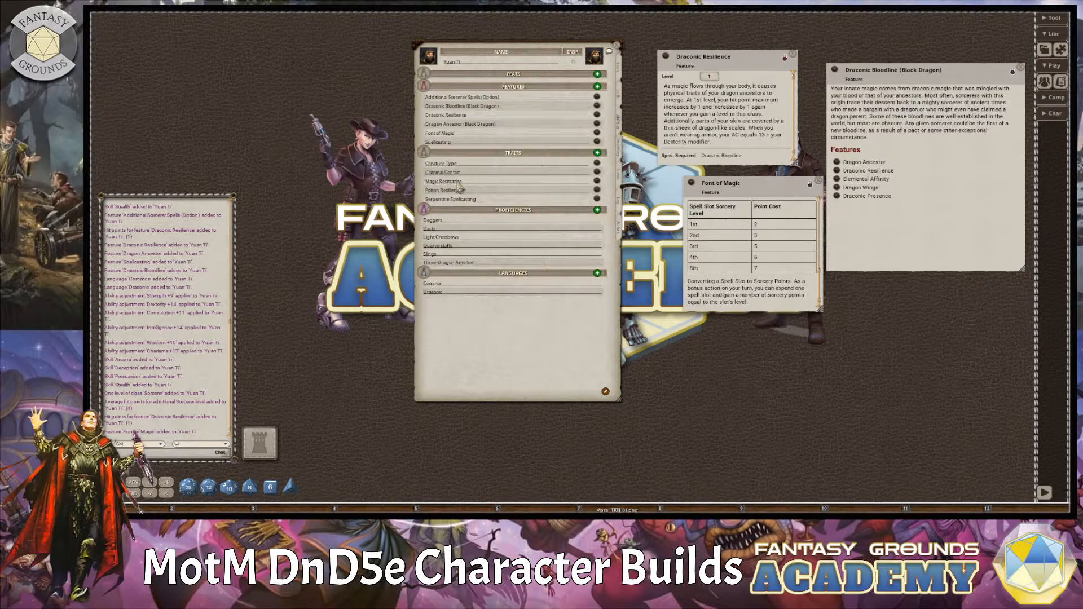
click(596, 190)
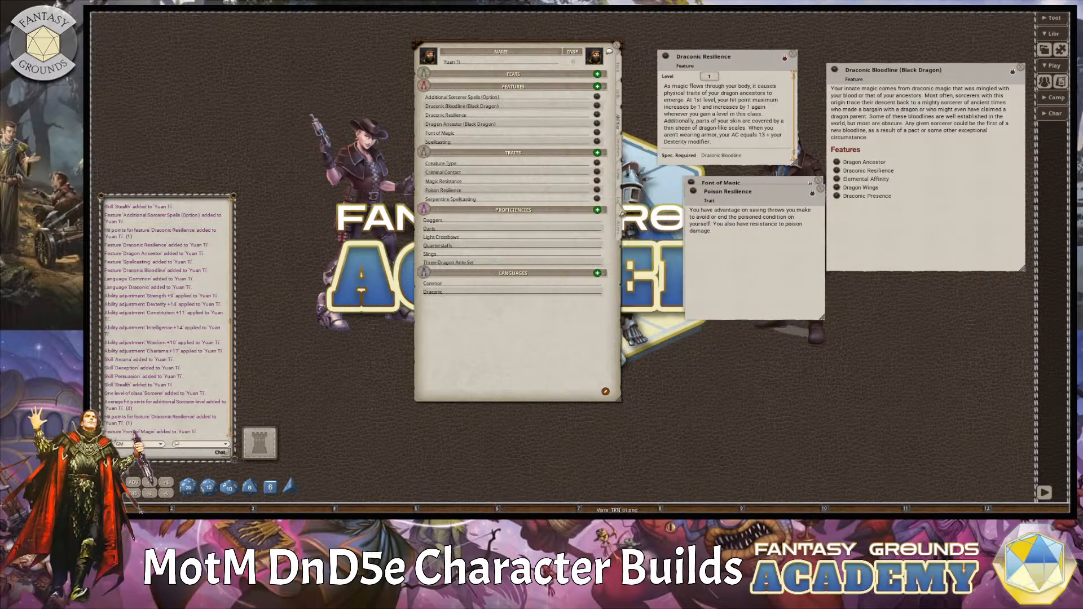
click(623, 234)
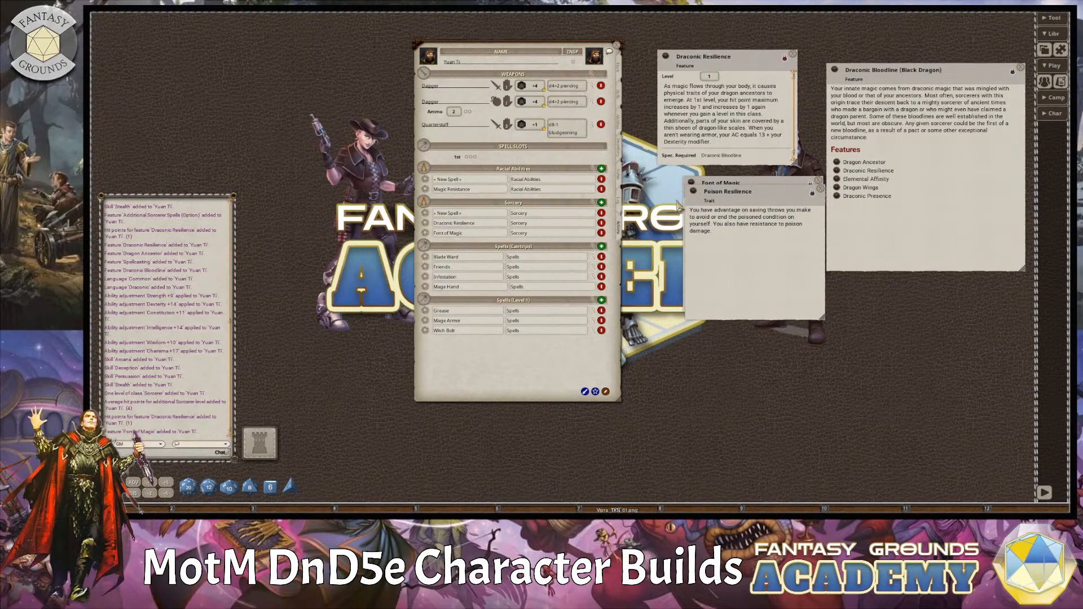
drag(692, 194, 473, 187)
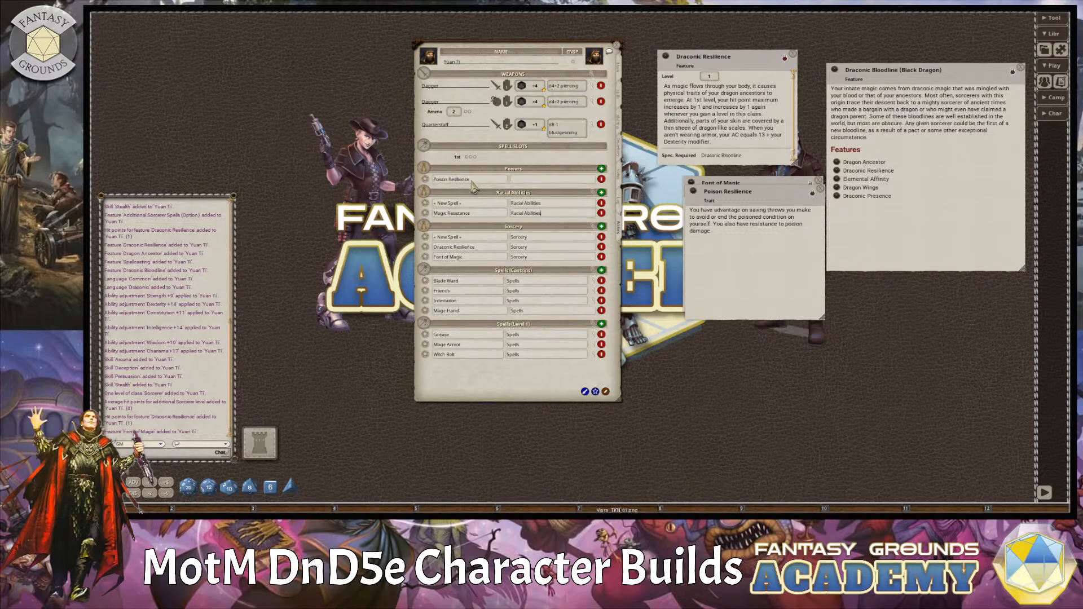
click(545, 203)
key(ctrl+c)
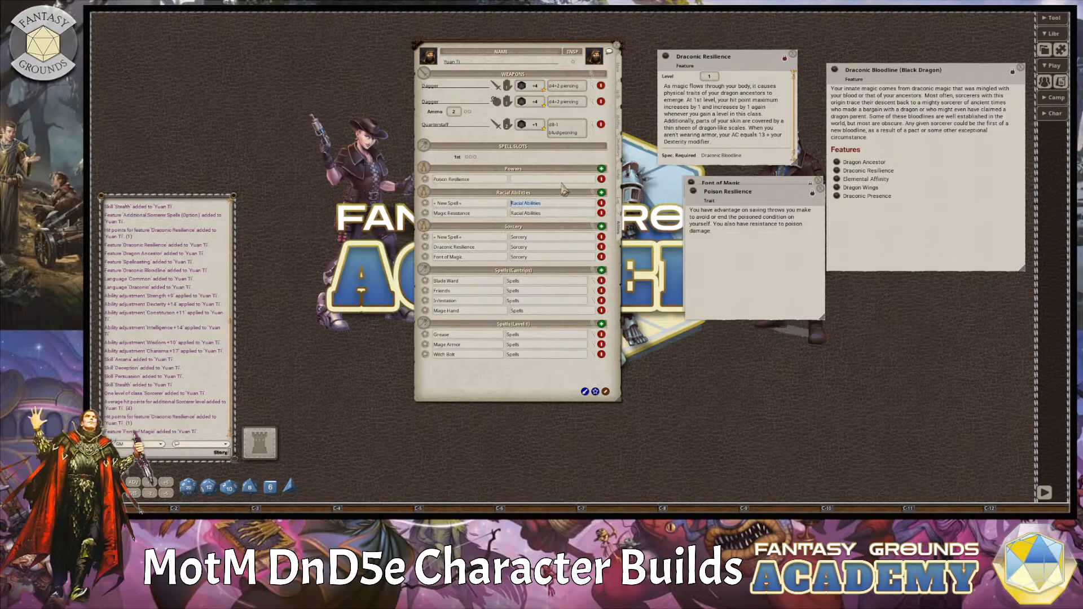
click(540, 179)
key(ctrl+v)
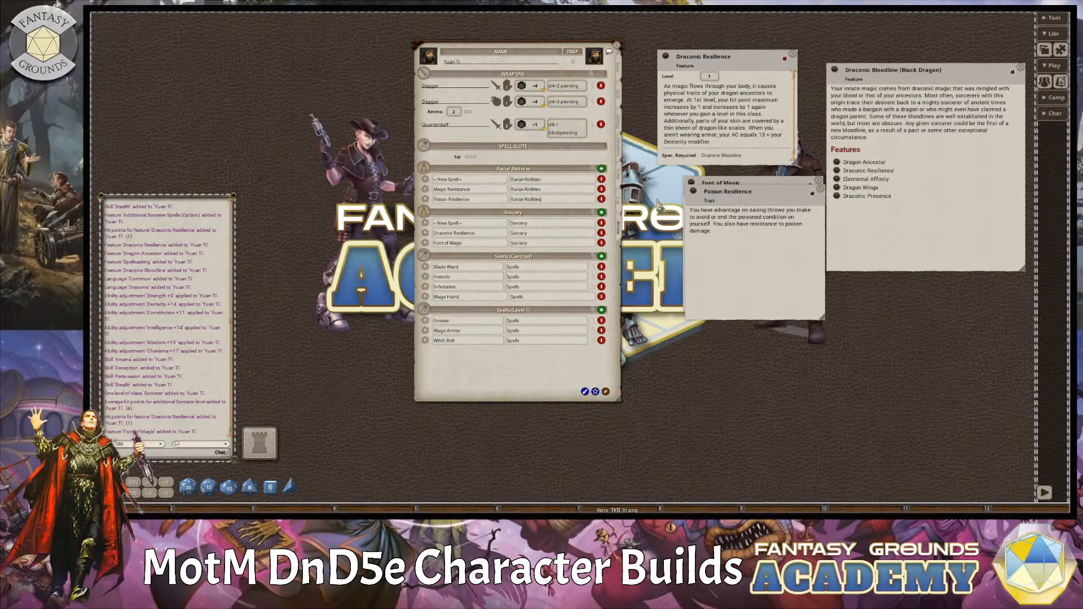
Open the Serpentine Spellcasting trait to read below Draconic Resilience, closing the Poison Resilience and Font of Magic descriptions.
click(622, 132)
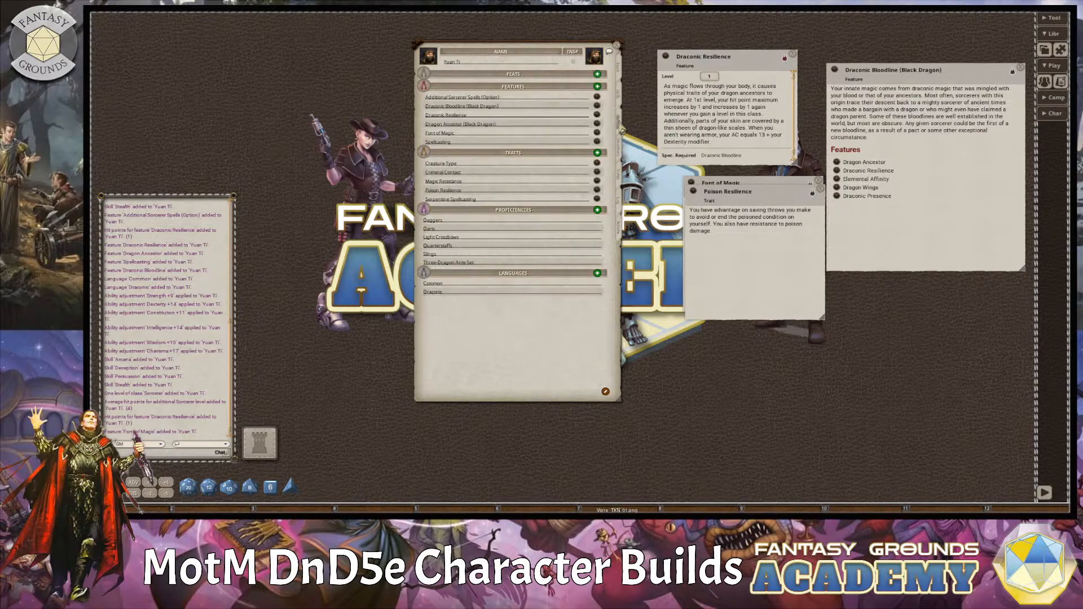
click(597, 200)
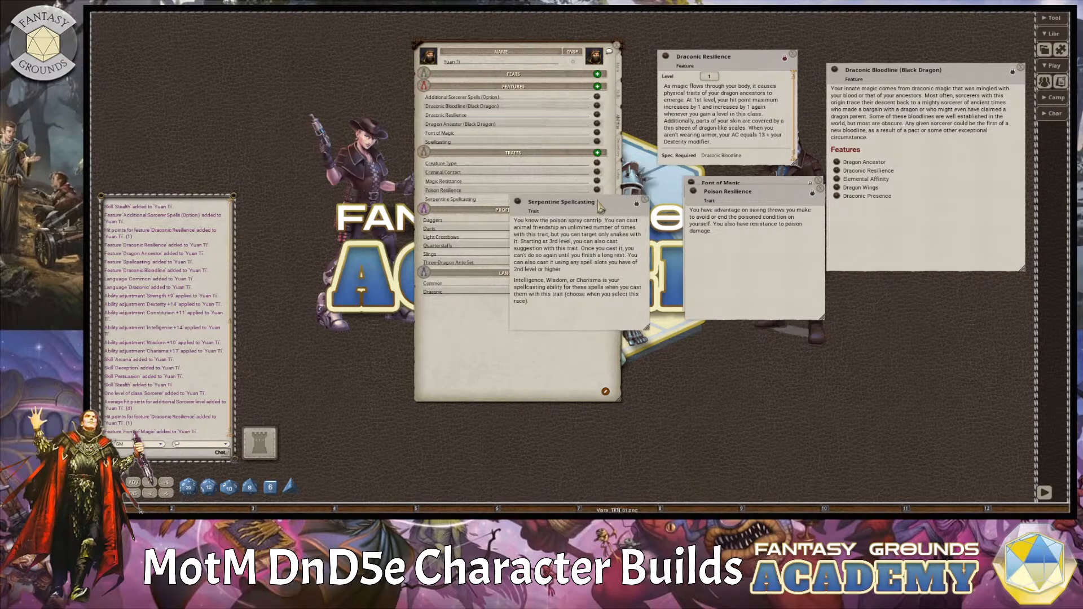
click(820, 189)
click(819, 182)
drag(603, 204, 765, 185)
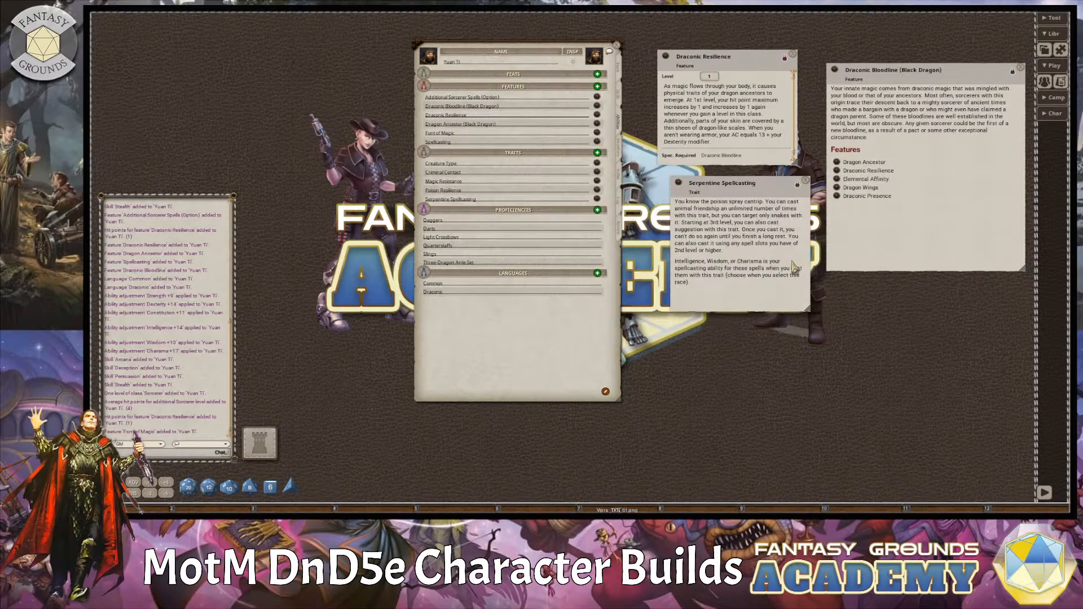
Add Serpentine Spellcasting to the Racial Abilities power group, and delete that group's placeholder spell entry.
click(623, 233)
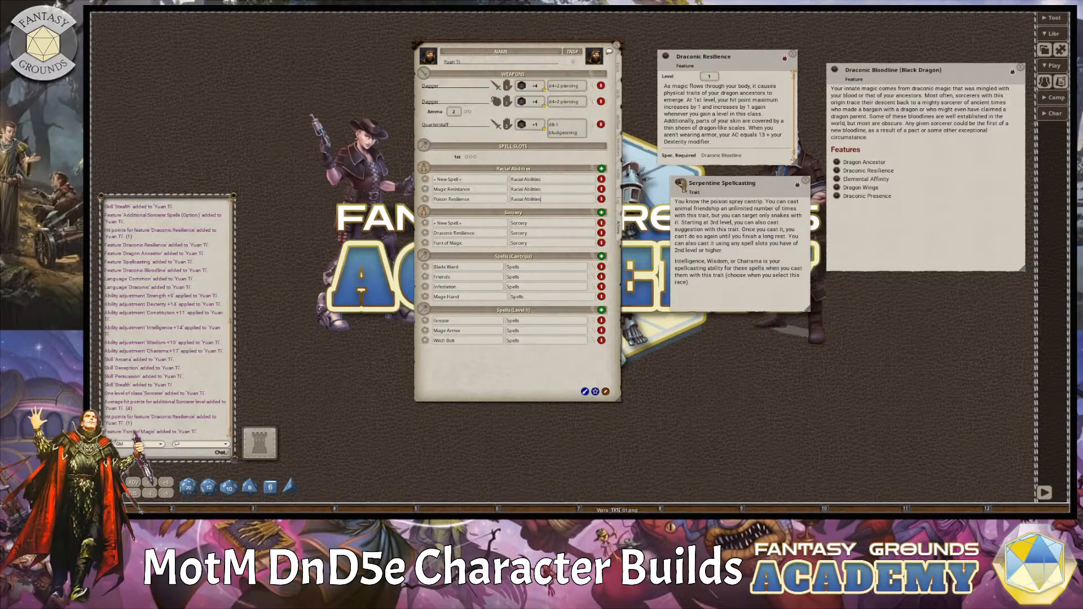
drag(680, 185, 479, 179)
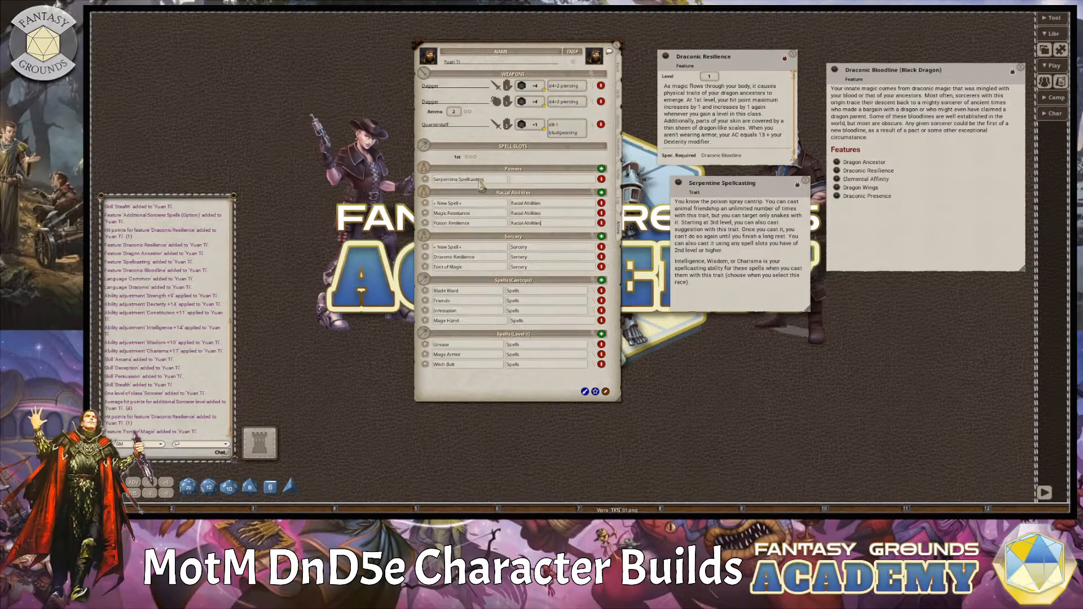
drag(563, 220, 541, 223)
key(ctrl+c)
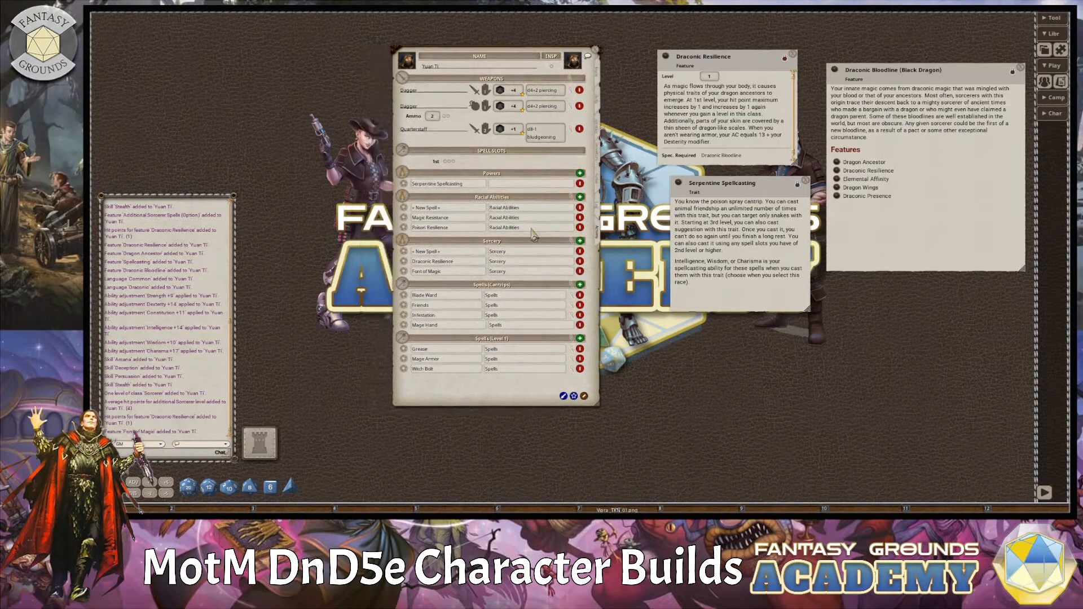
click(511, 183)
key(ctrl+v)
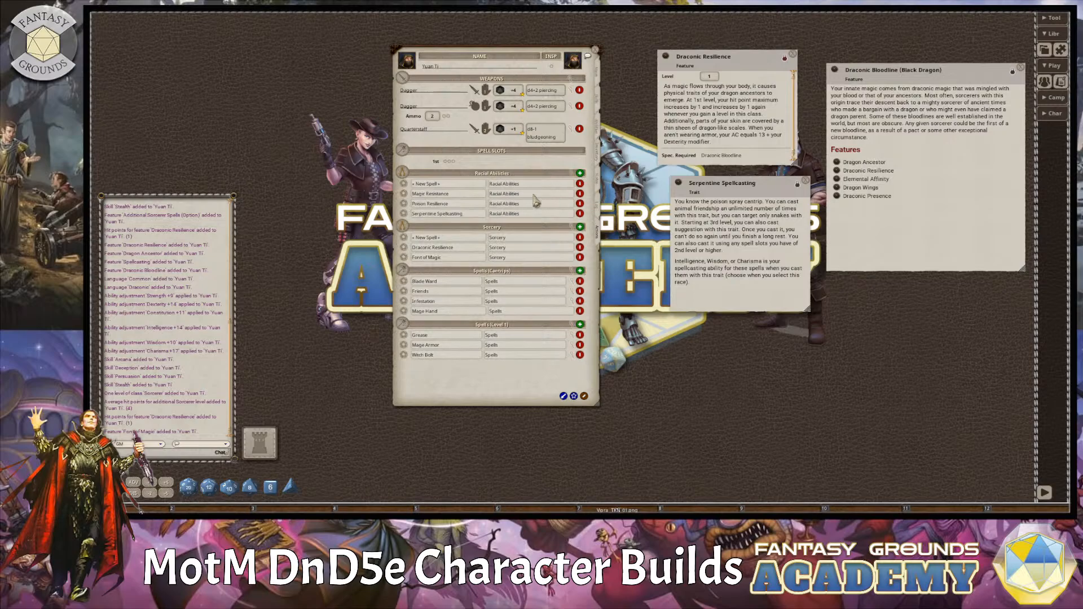
click(579, 183)
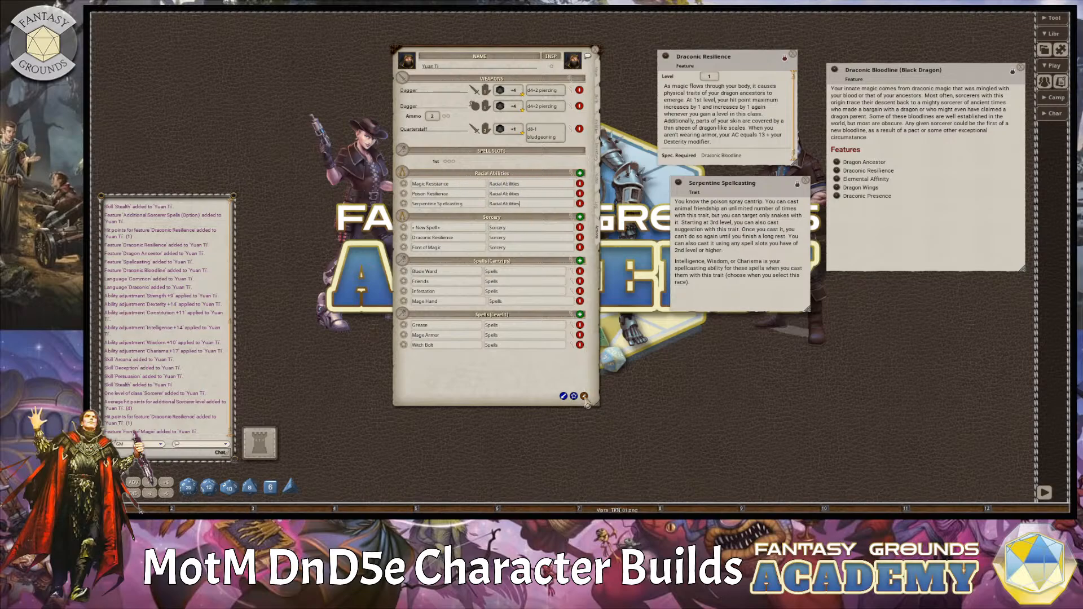
click(563, 396)
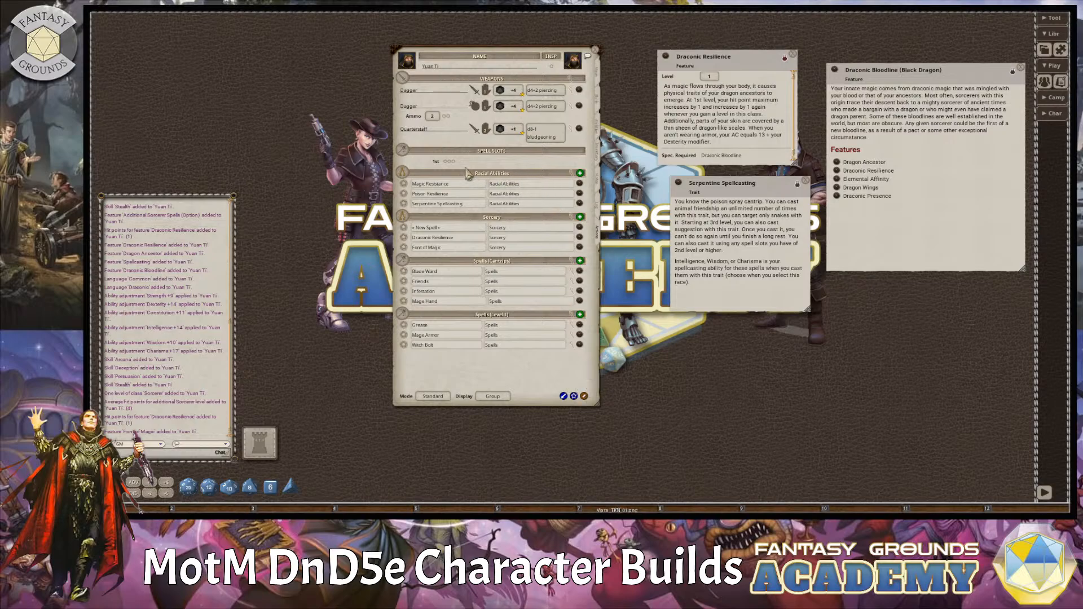
Check the ability, attack, save DC and uses settings of the Racial Abilities power group.
click(574, 182)
drag(603, 215, 749, 207)
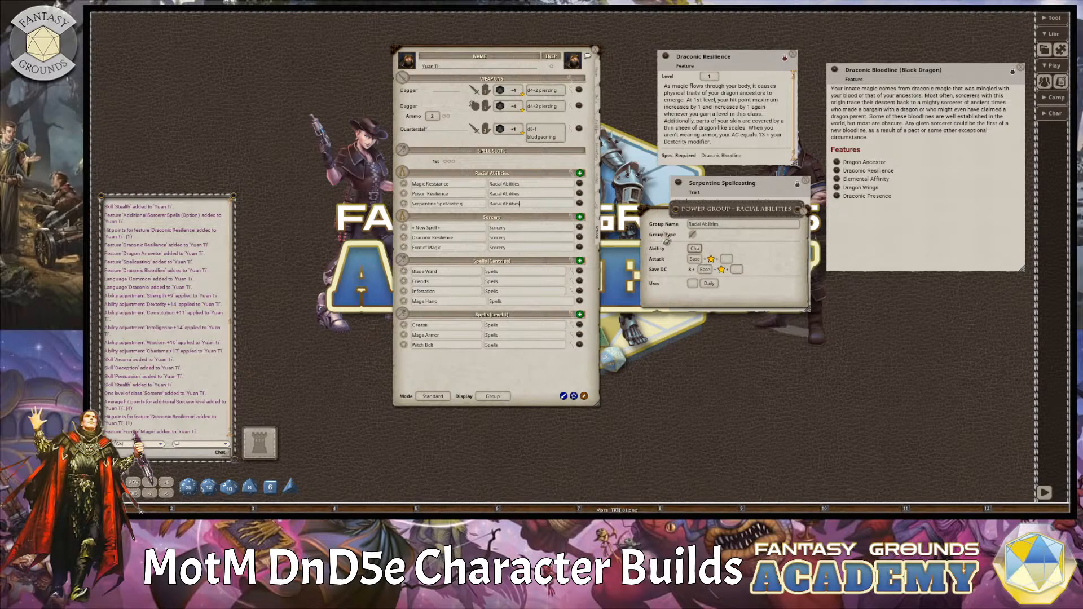
click(797, 209)
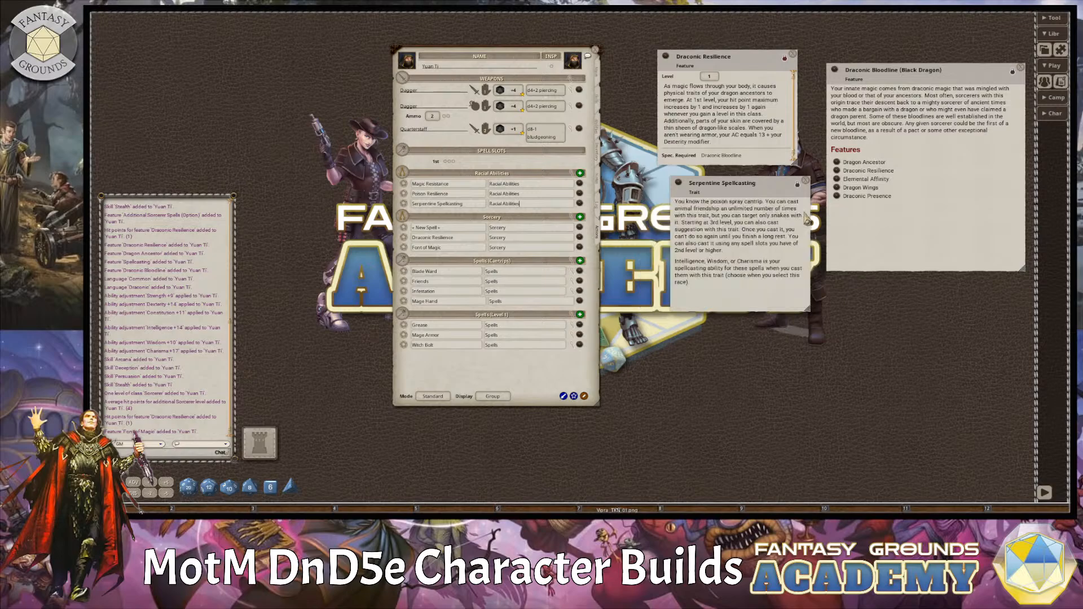
Search the spell library for "animal", and add Animal Friendship to the Racial Abilities group with its action details collapsed.
drag(725, 213, 677, 186)
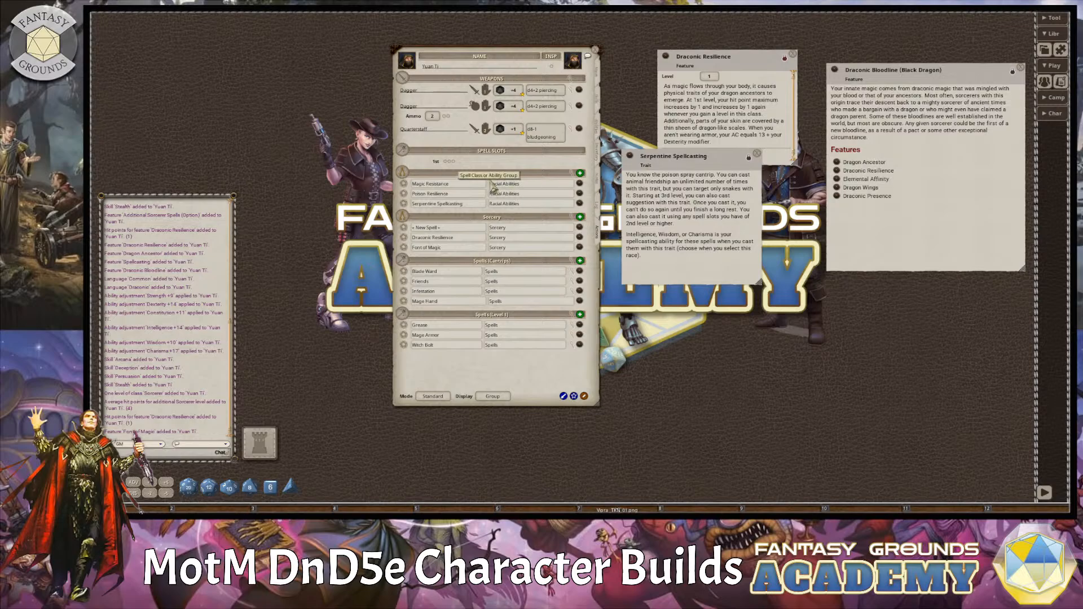
click(1055, 114)
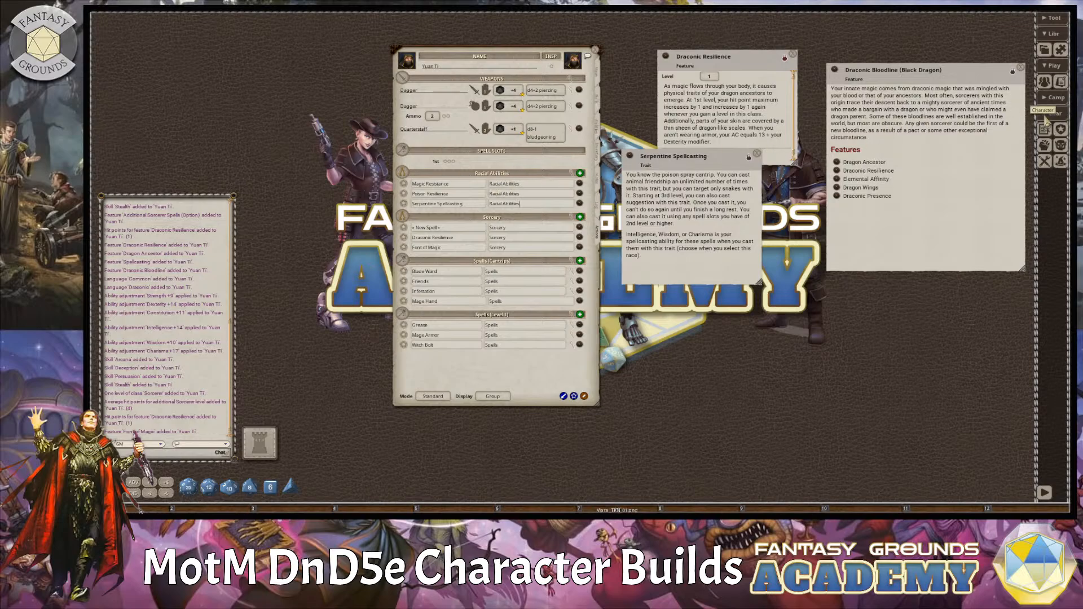
click(1060, 161)
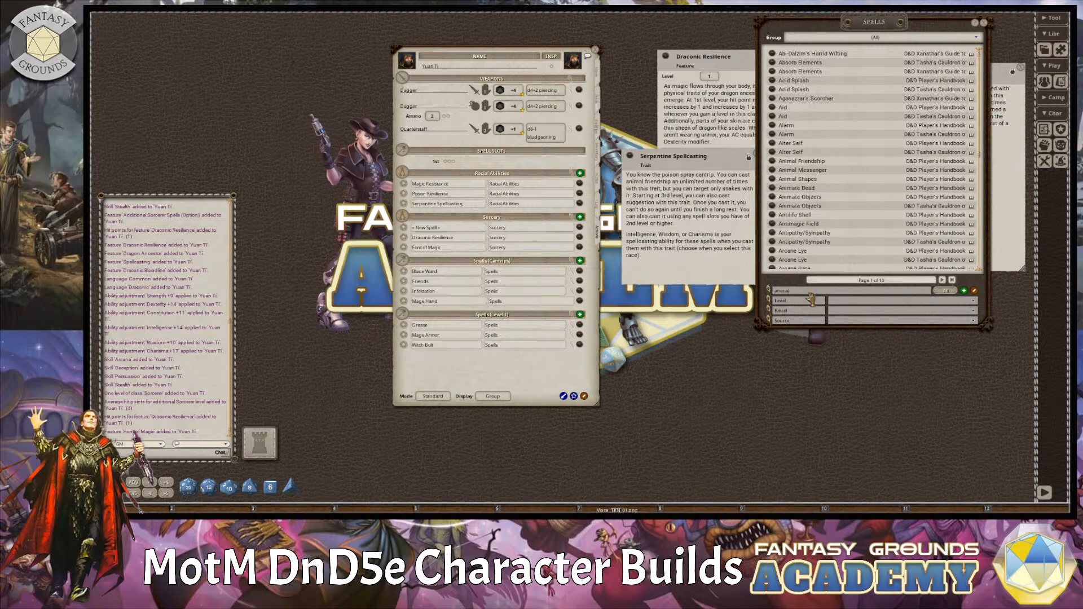
key(Return)
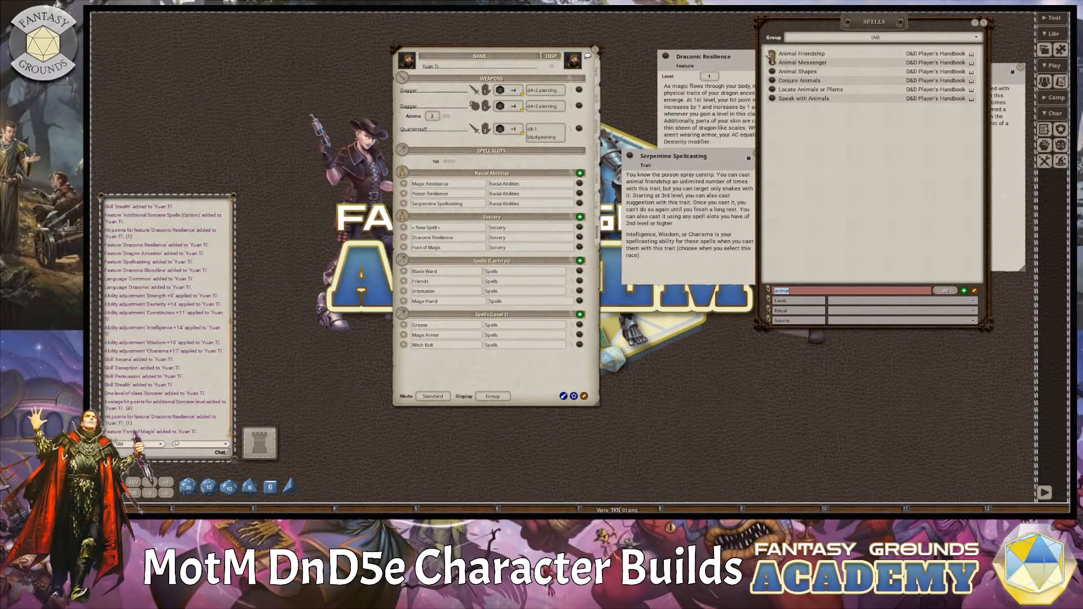
drag(772, 57, 456, 195)
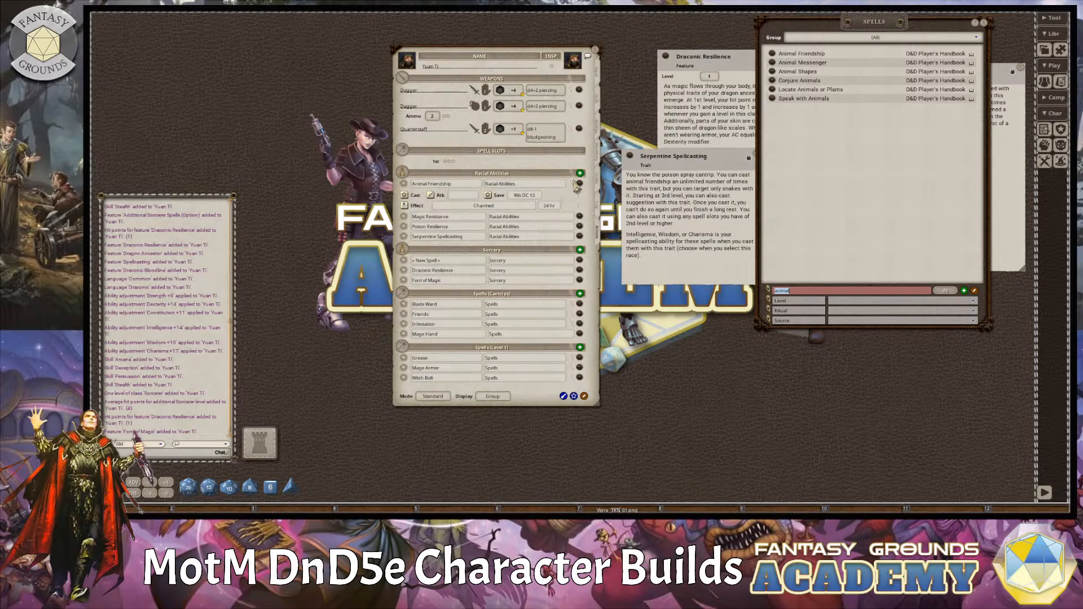
click(574, 185)
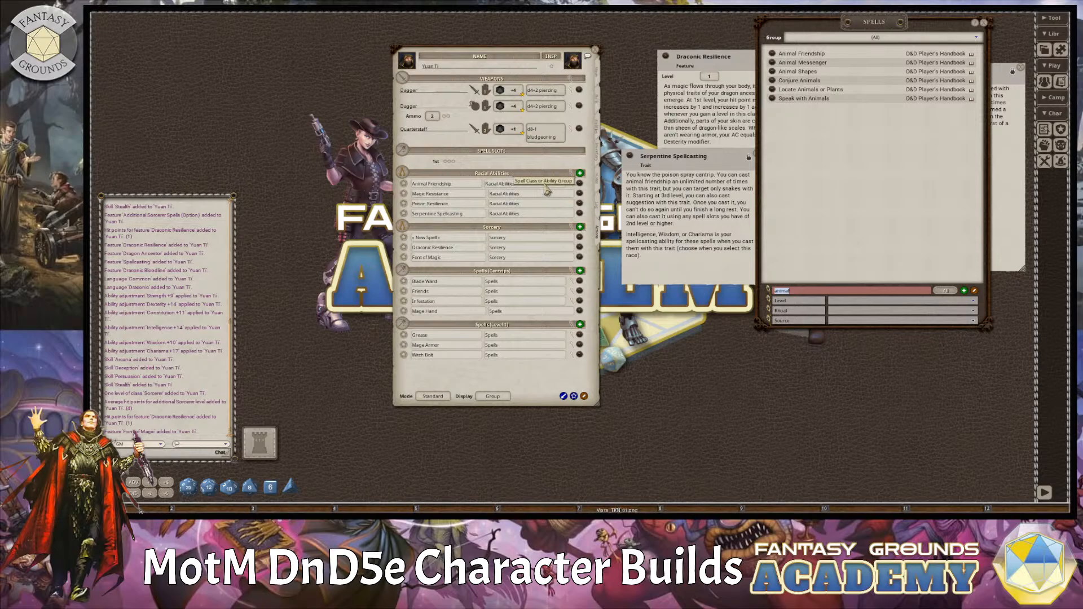
drag(706, 160, 716, 177)
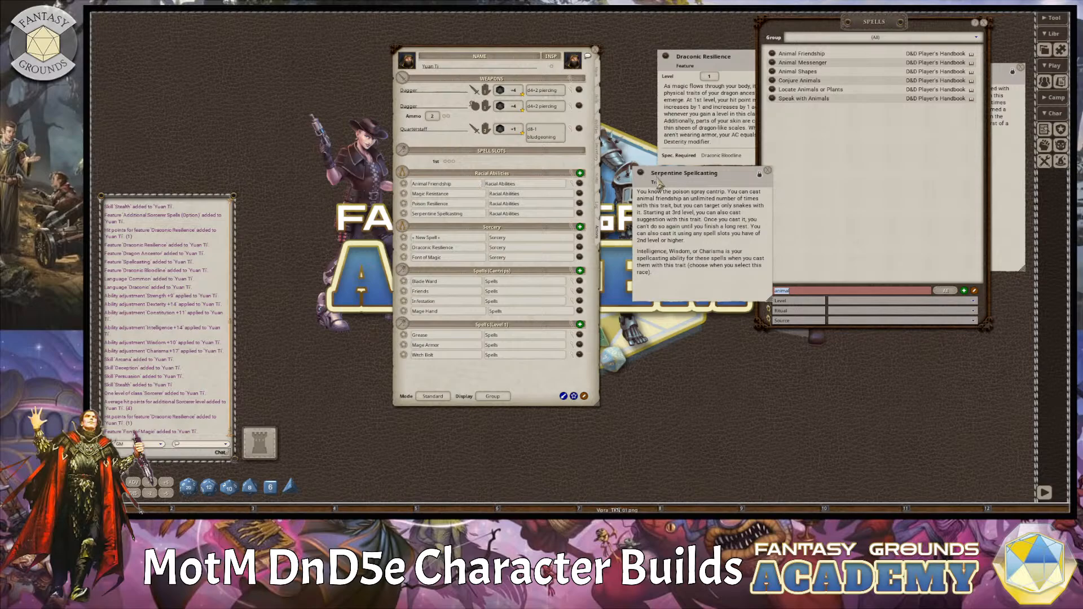
Check the Racial Abilities power group settings again, and close the Serpentine Spellcasting description.
click(574, 178)
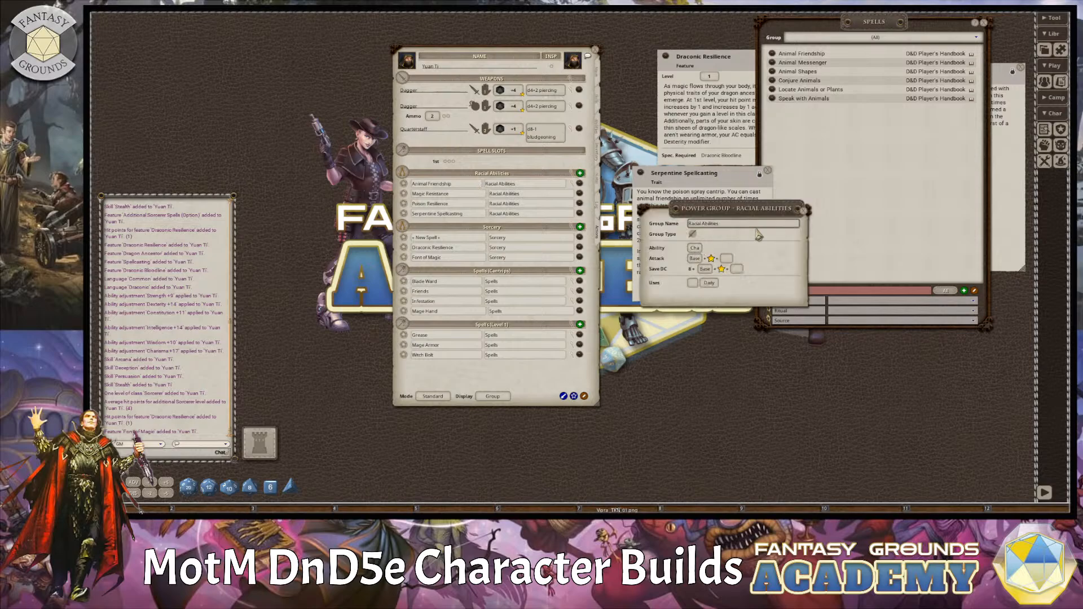
click(808, 217)
click(768, 170)
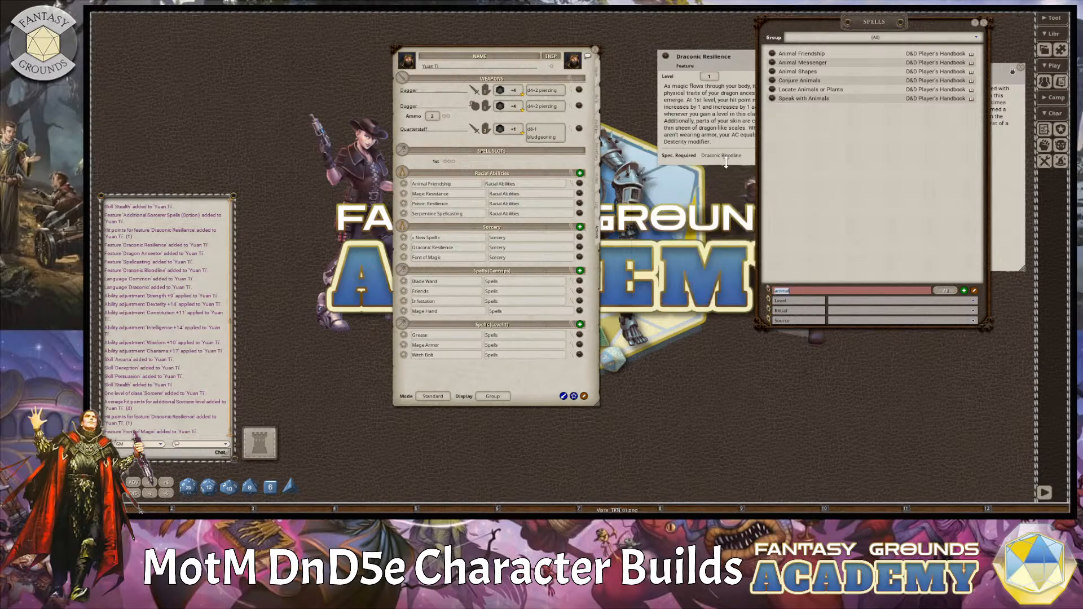
Delete the placeholder spell entry from the Sorcery power group.
right_click(583, 242)
click(561, 267)
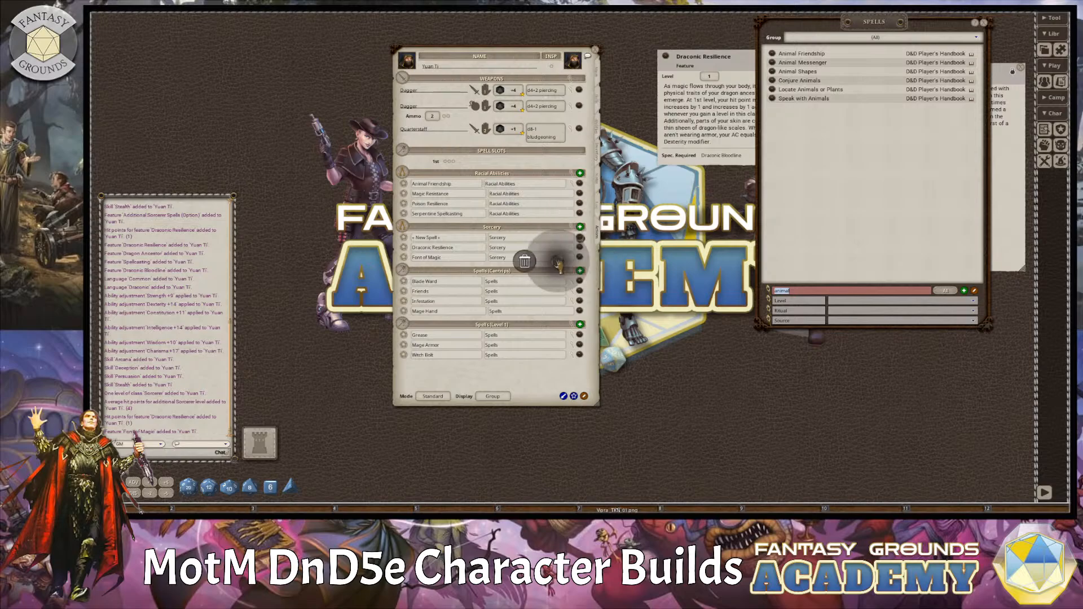
click(526, 261)
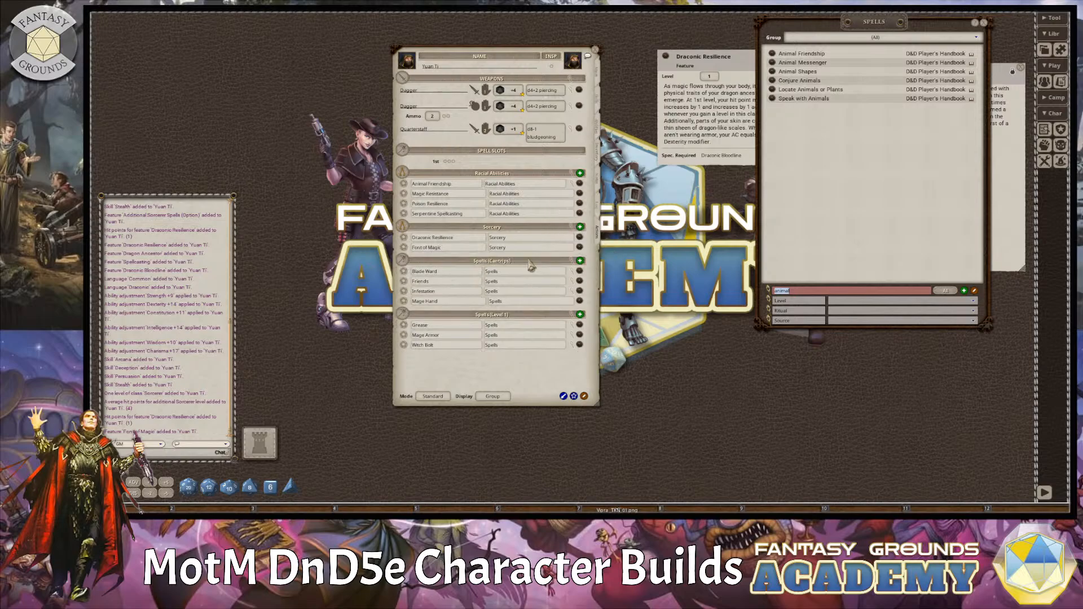
Open the Draconic Bloodline and Dragon Ancestor (Black Dragon) features, and read the Draconic Ancestry table and its language benefit.
click(600, 140)
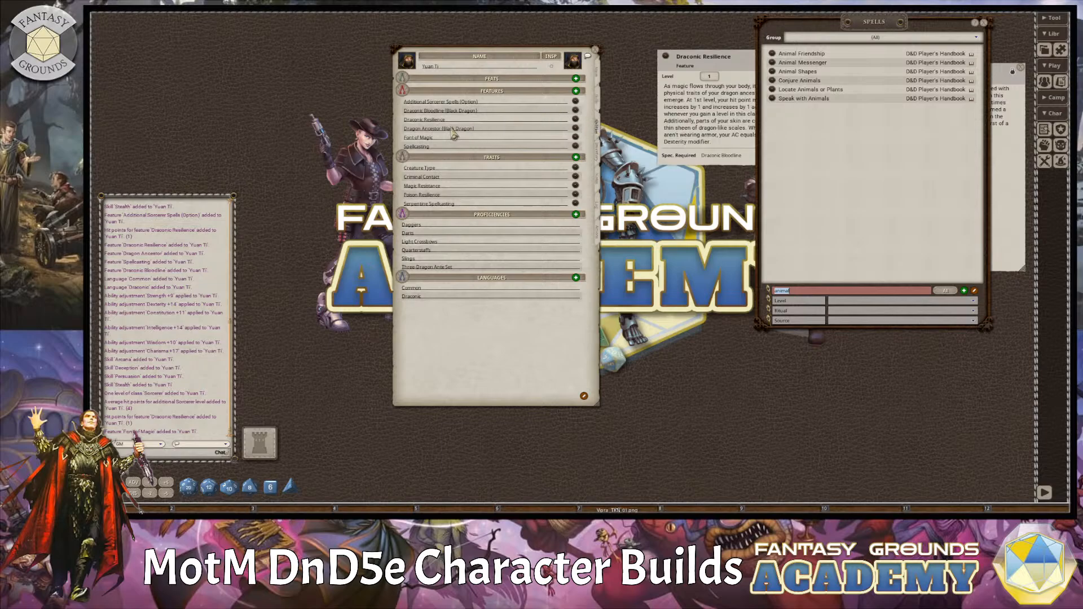
click(574, 111)
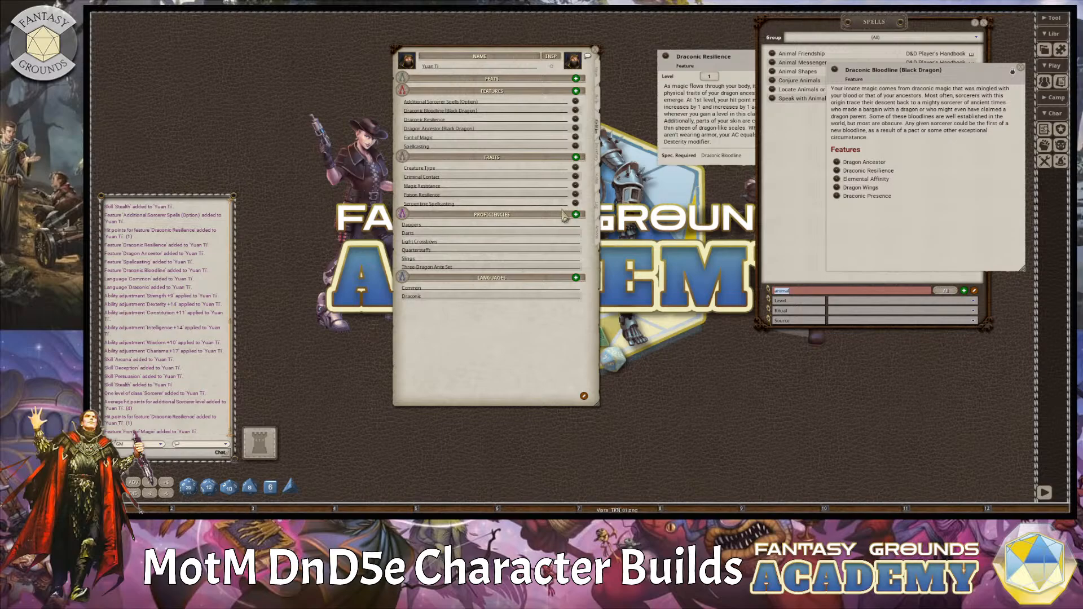
click(574, 129)
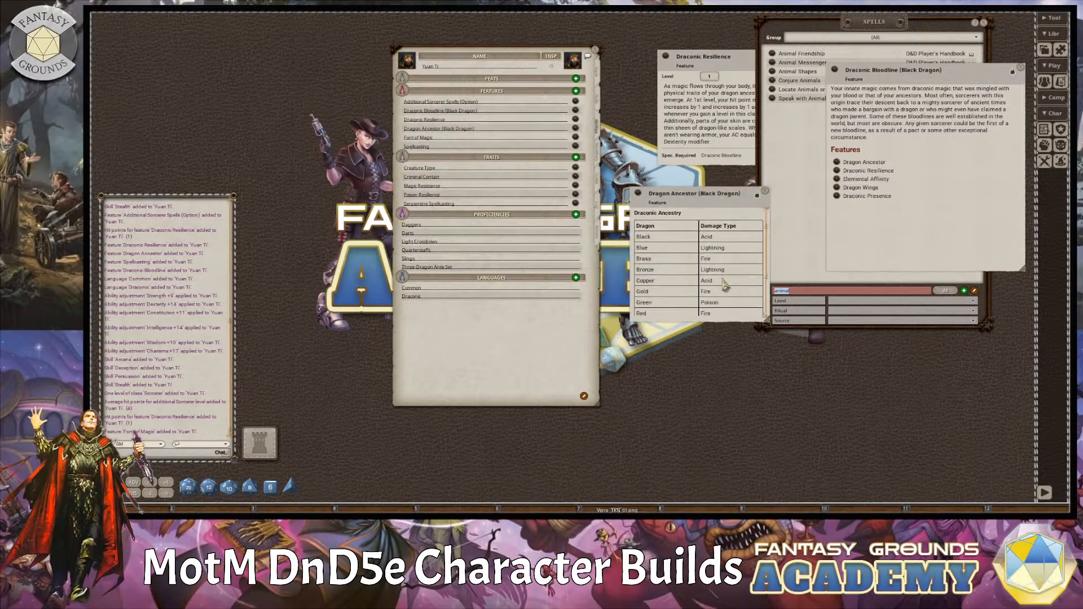
scroll(725, 286, down, 3)
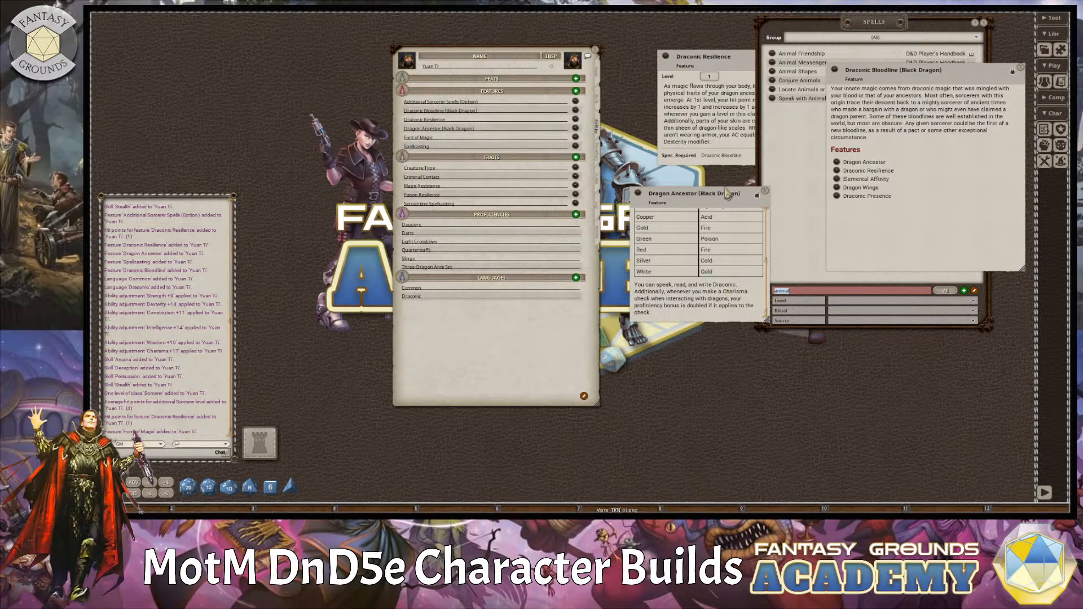
drag(726, 193, 810, 190)
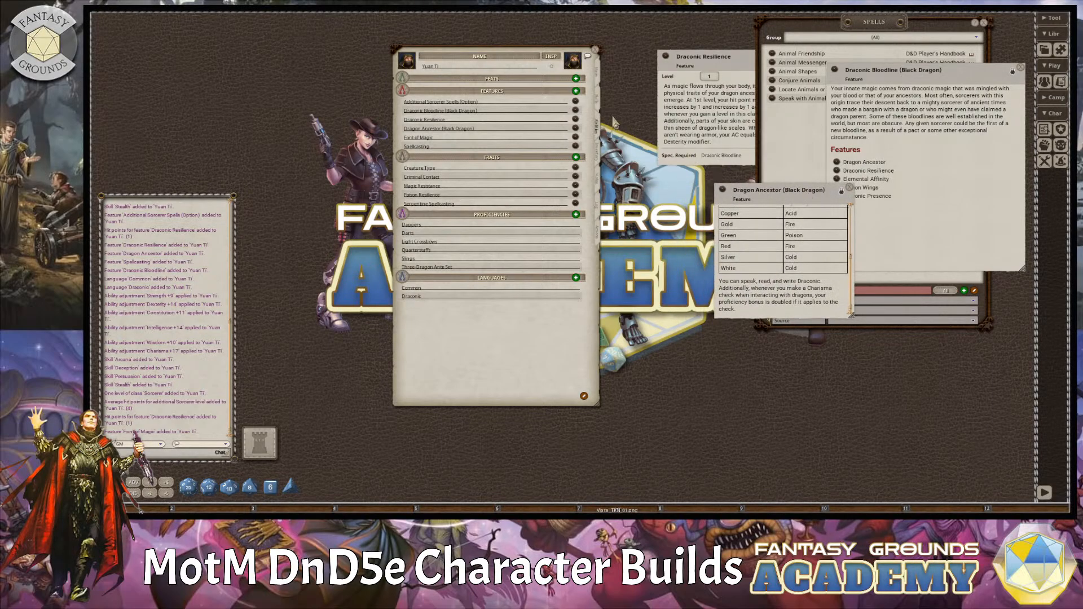
Add Elvish to the character's languages below Draconic.
click(598, 101)
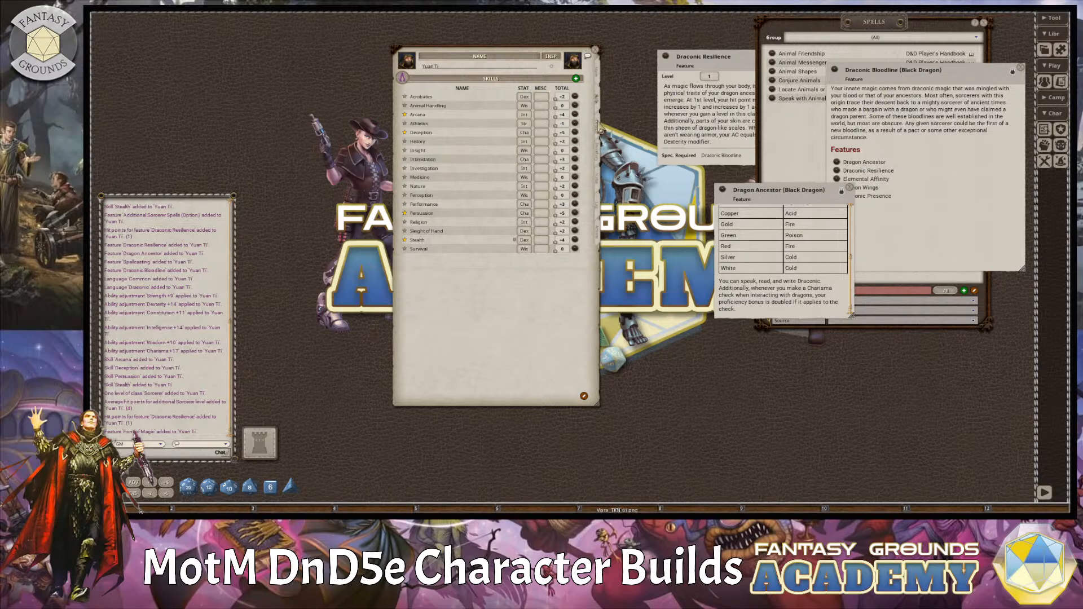
click(596, 127)
click(447, 299)
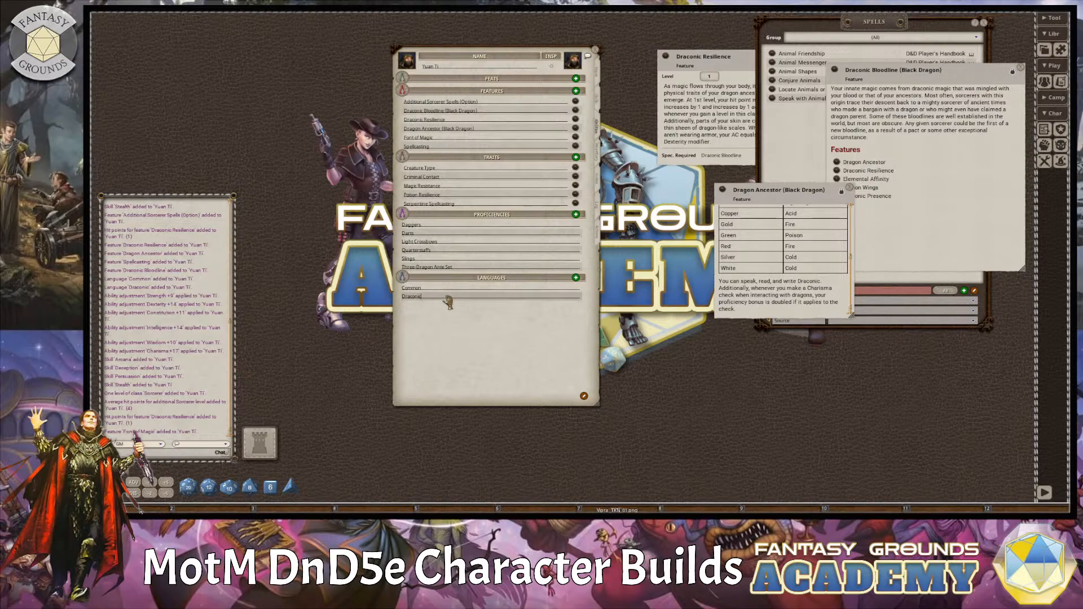
key(Return)
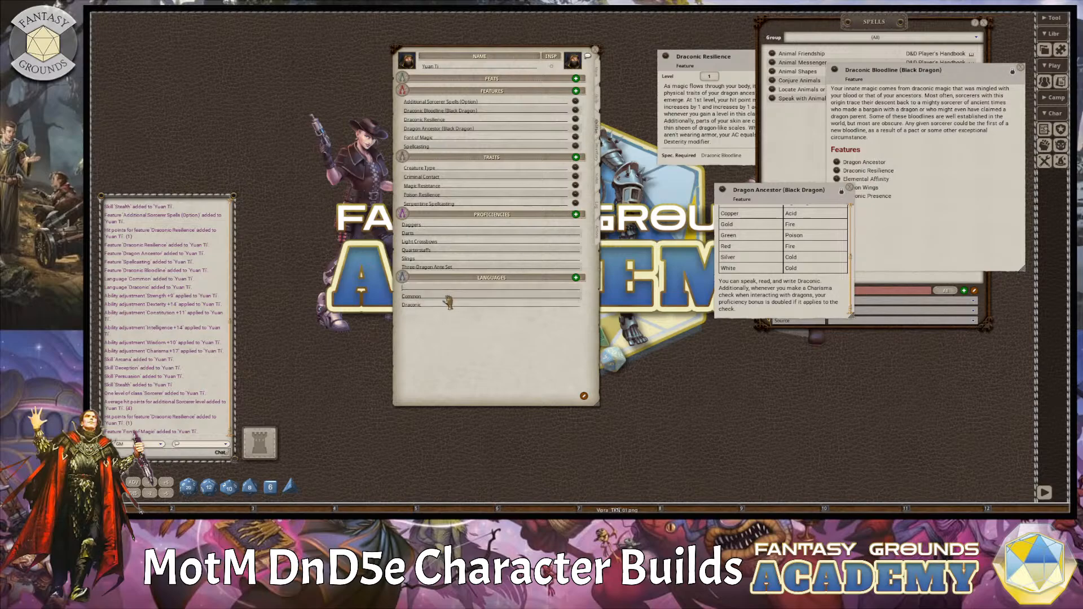
key(shift)
text(Elvish)
click(469, 252)
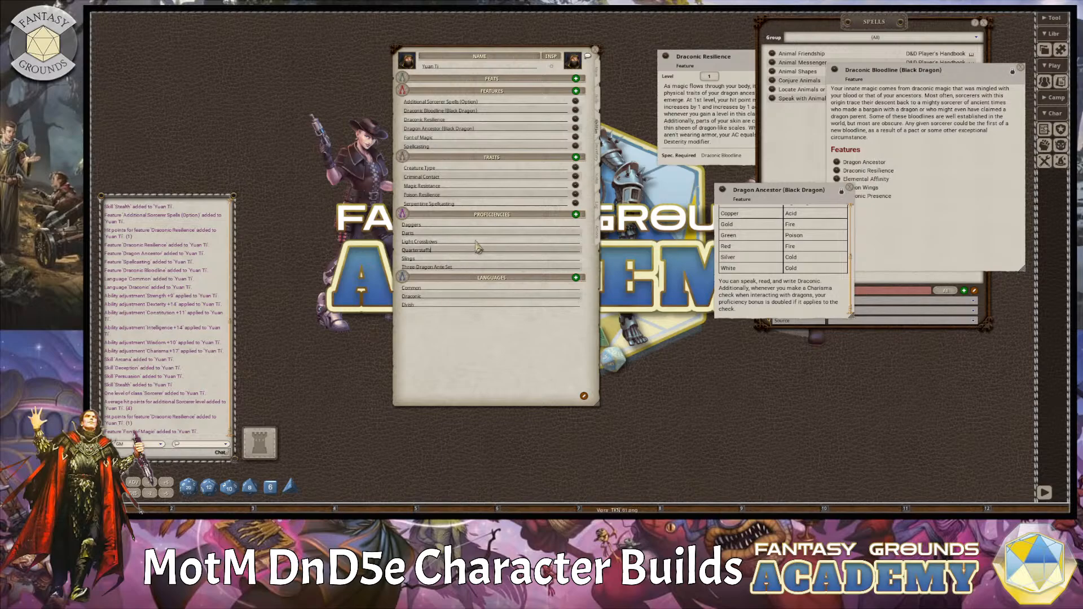
click(458, 195)
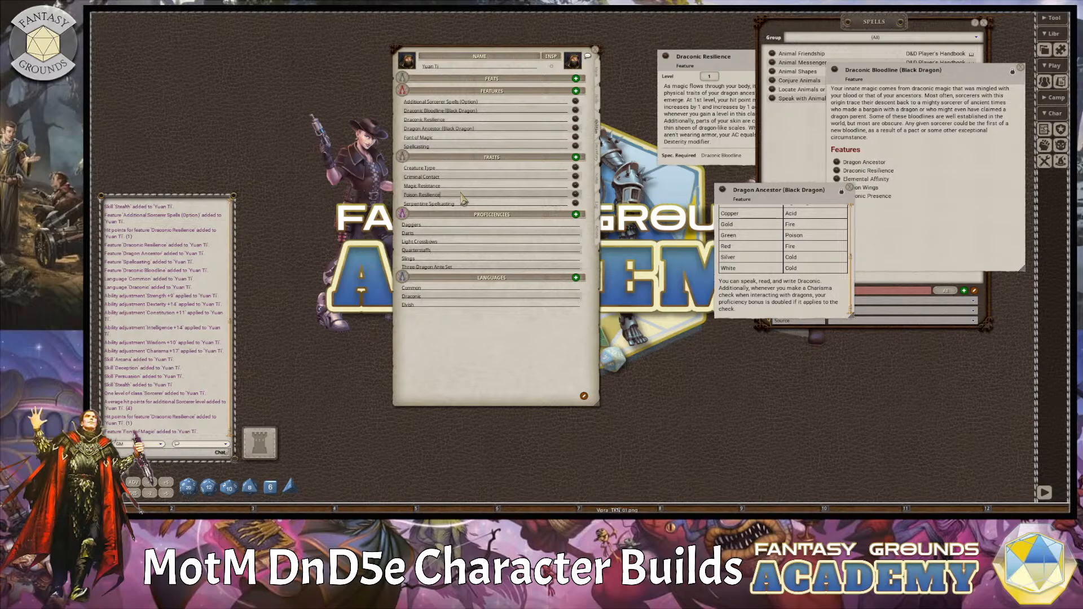
click(459, 138)
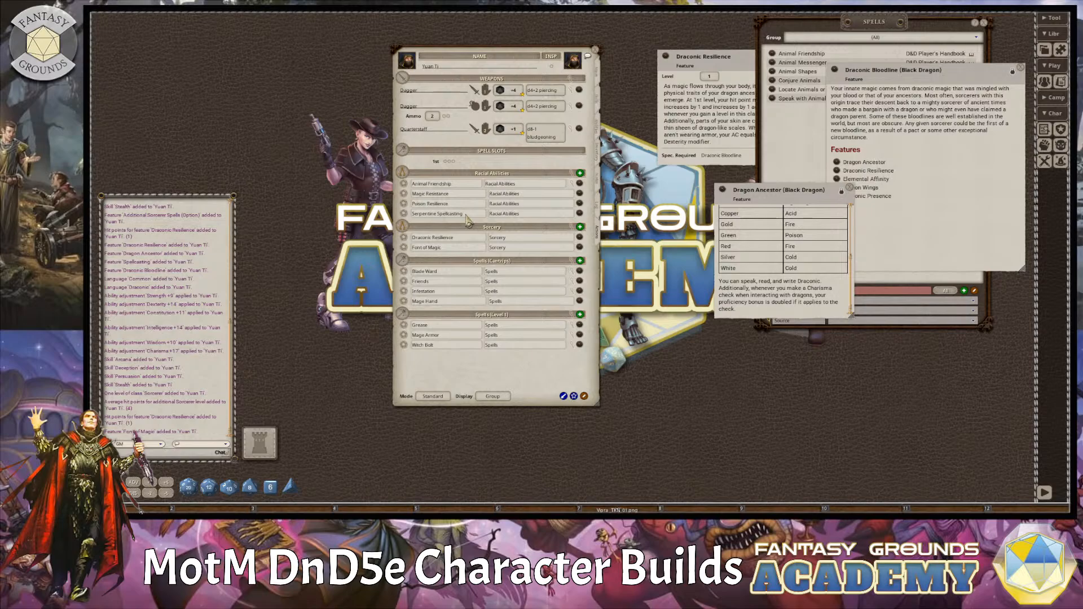
Add a new entry named "Breath Weapon (Acid)" to the Racial Abilities power group.
click(580, 173)
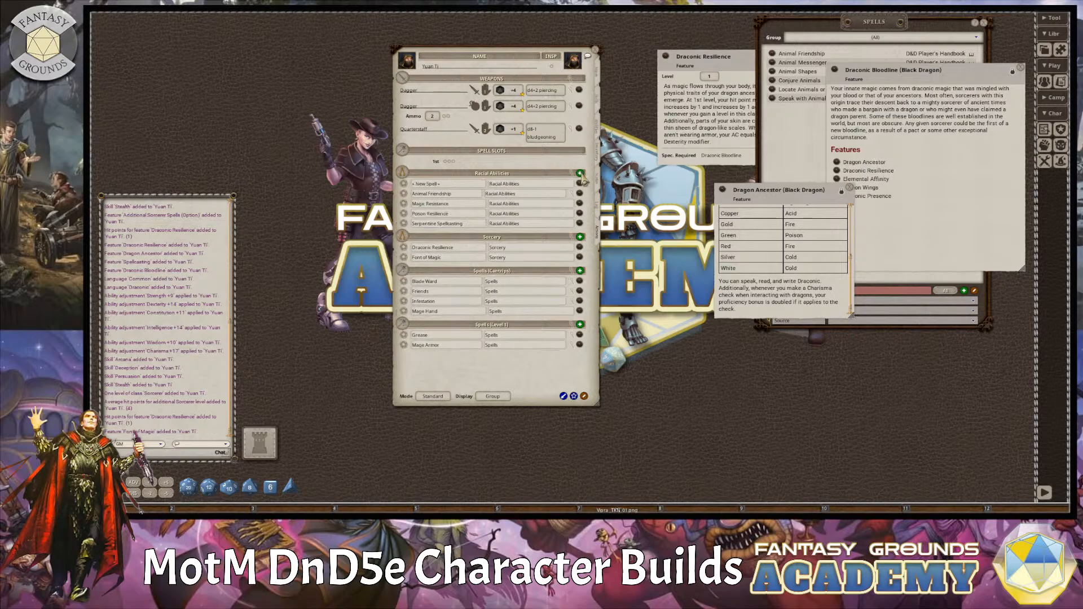
click(430, 184)
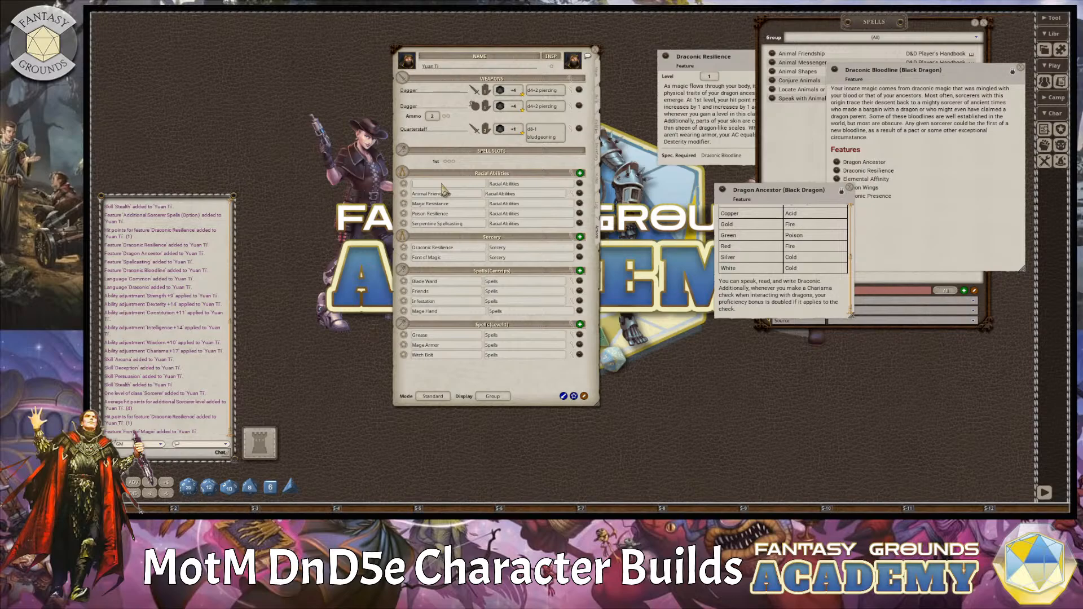
text(Breath Weapon (Acid))
Examine the Dragon Ancestor description for breath weapon details, arranging it below the Draconic Resilience description beside the character sheet.
scroll(818, 290, up, 4)
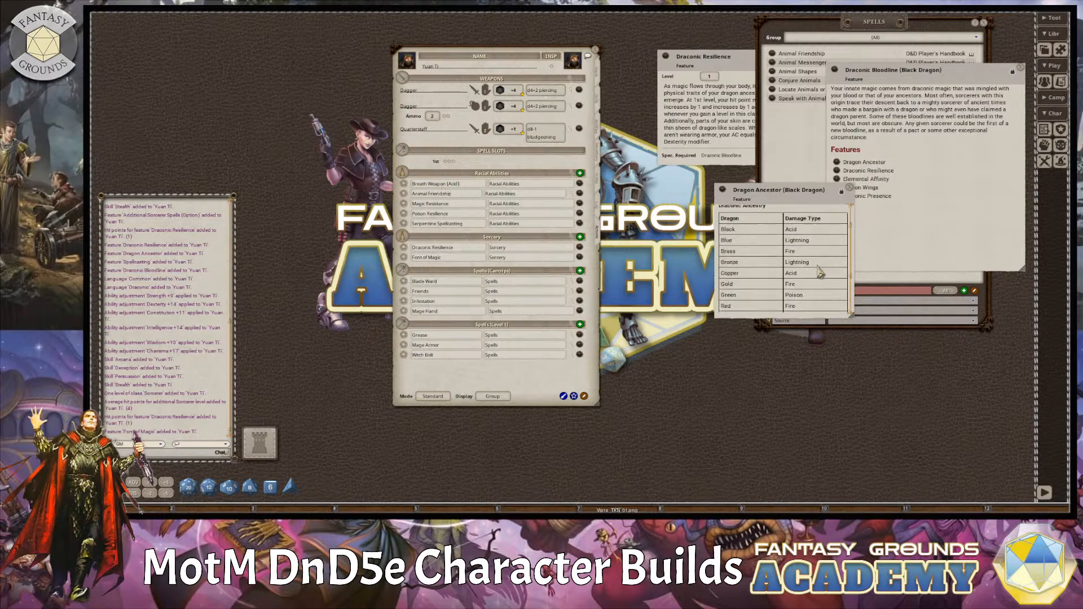
scroll(818, 270, down, 5)
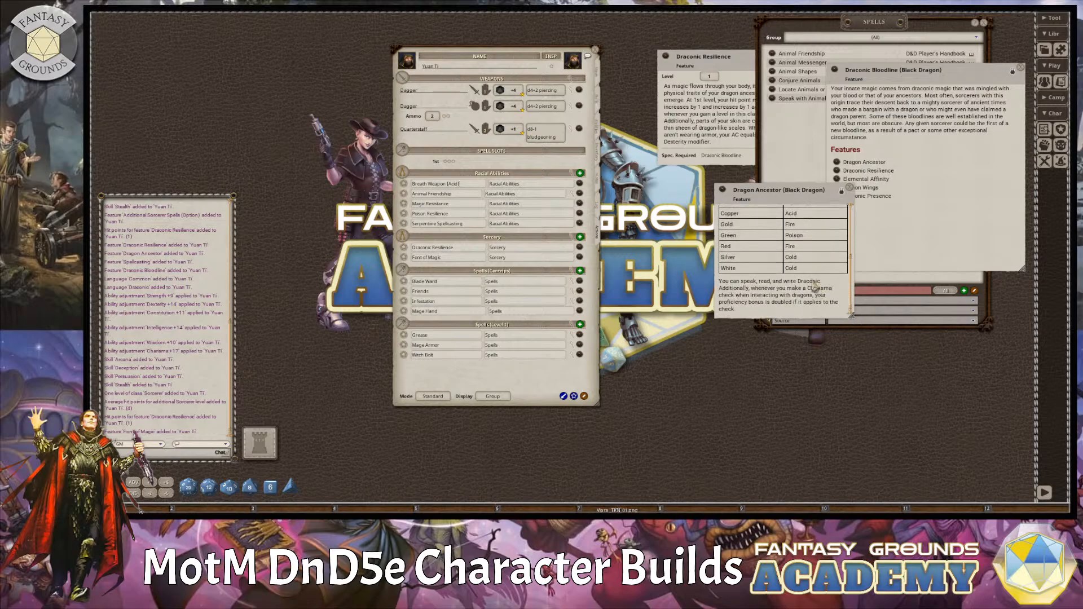
scroll(816, 285, up, 4)
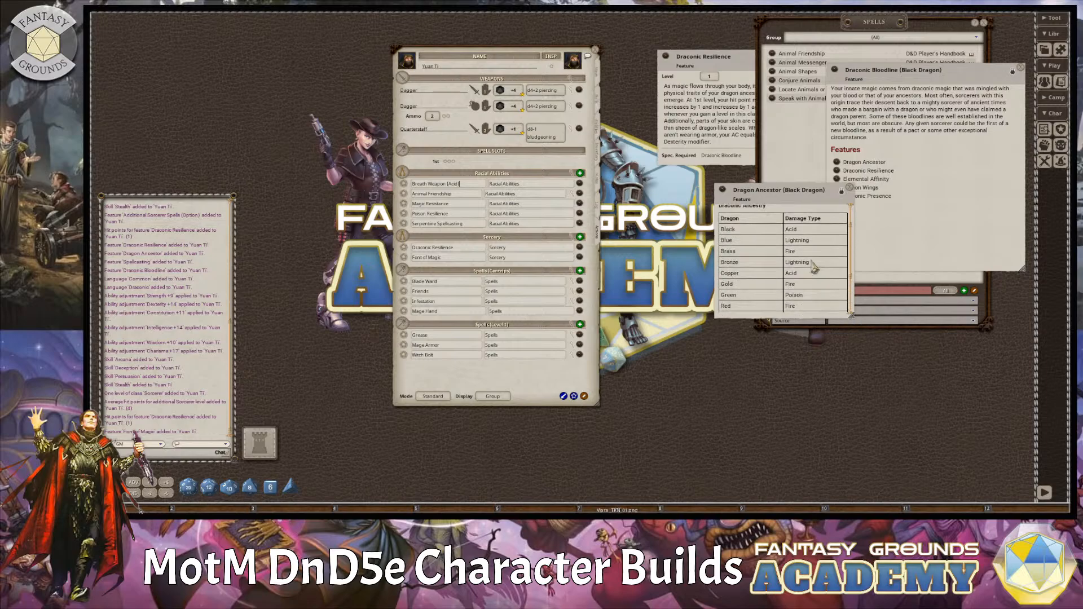
click(599, 122)
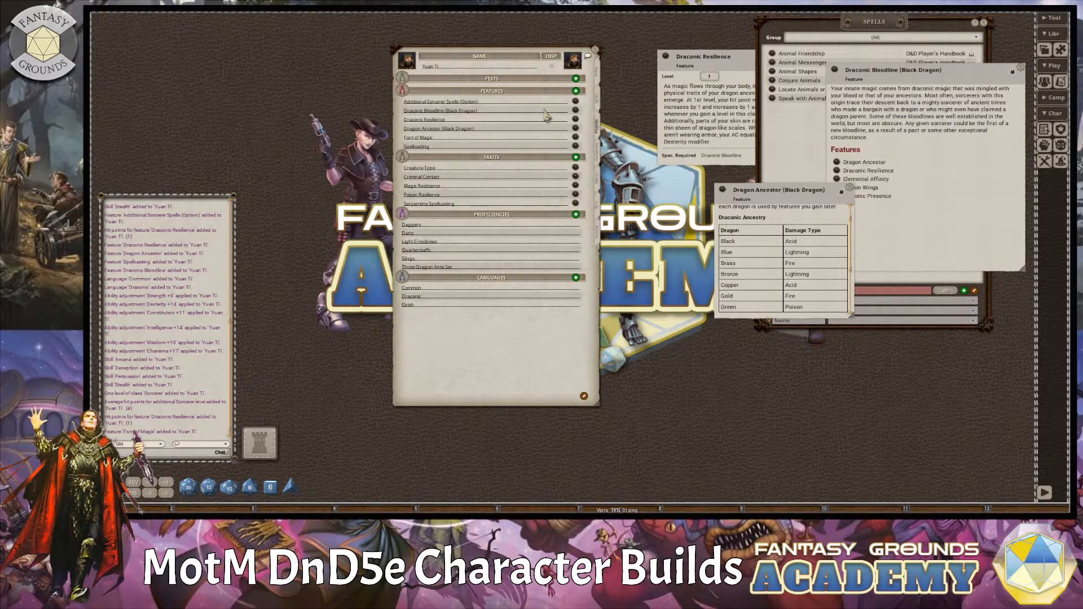
click(576, 110)
drag(803, 198, 744, 192)
drag(720, 63, 675, 58)
drag(730, 194, 693, 179)
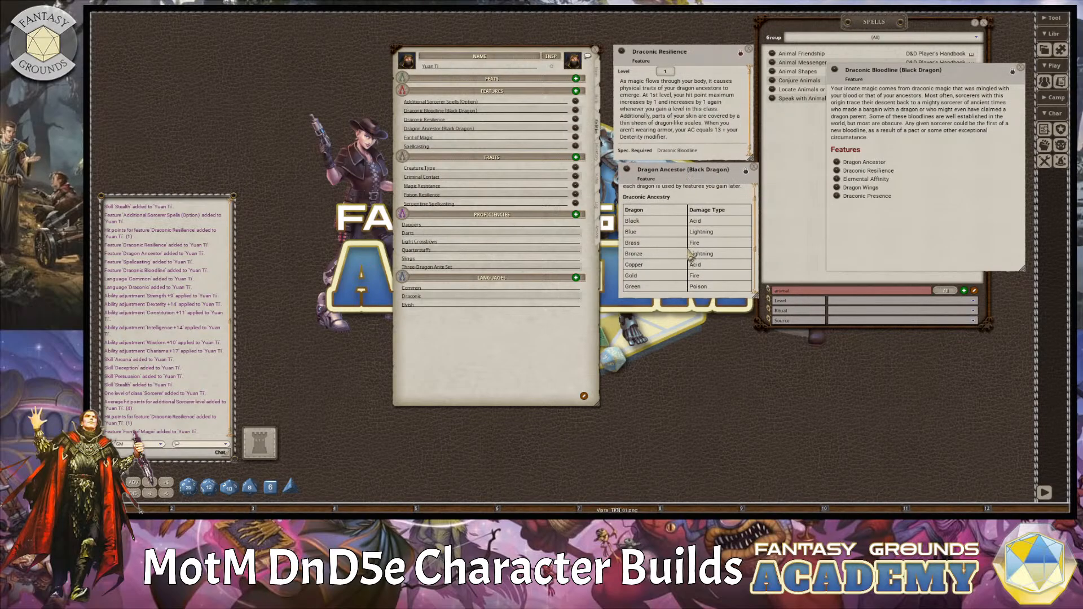
scroll(691, 247, up, 2)
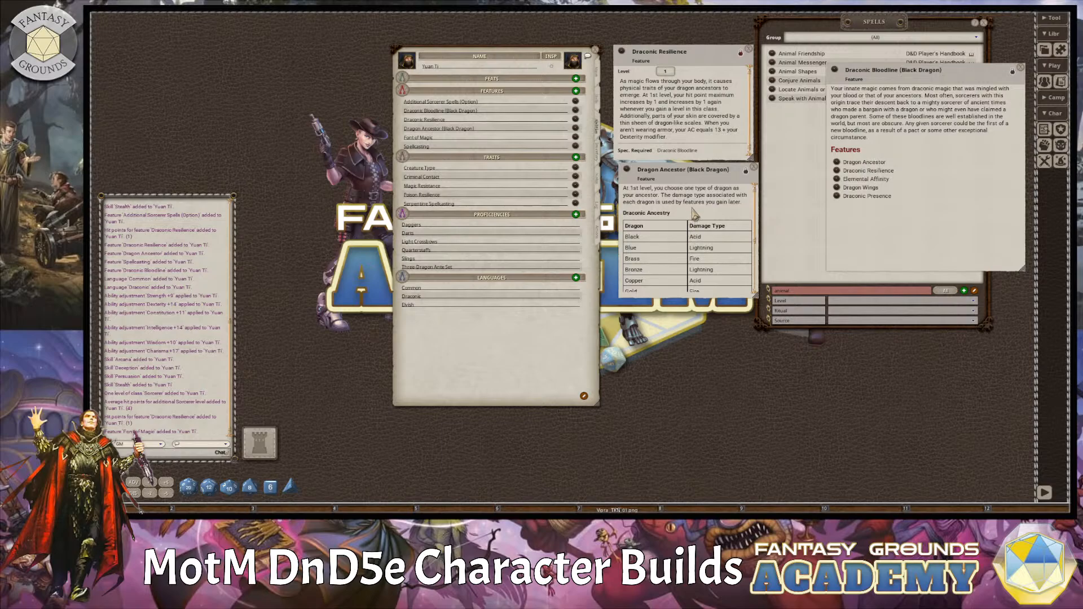
scroll(703, 223, down, 5)
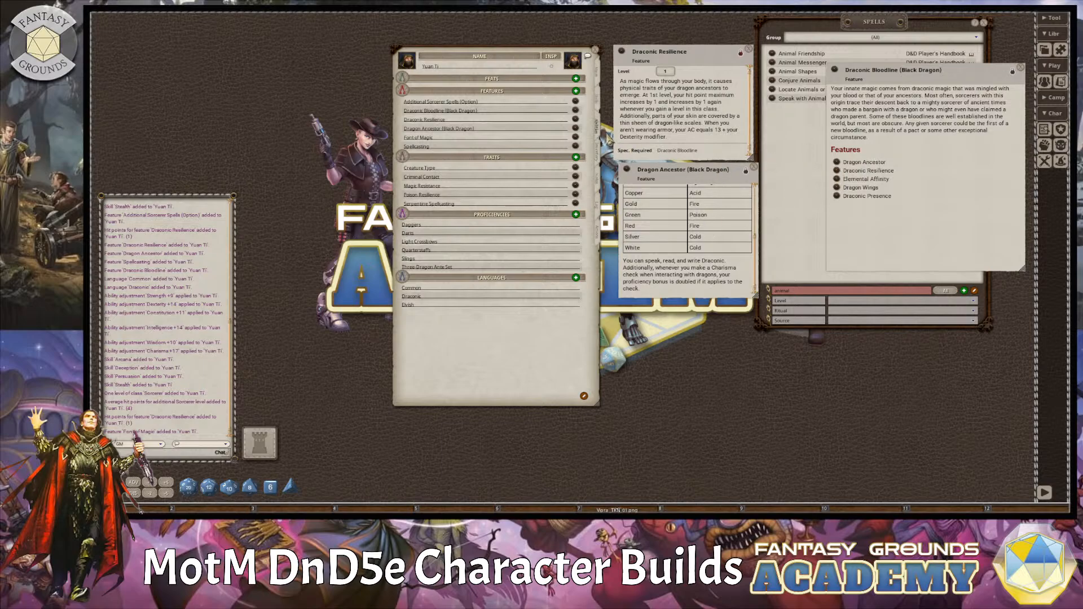
Review the character's skills, main statistics and features, and share the Dragon Ancestor (Black Dragon) feature in the chat.
click(598, 104)
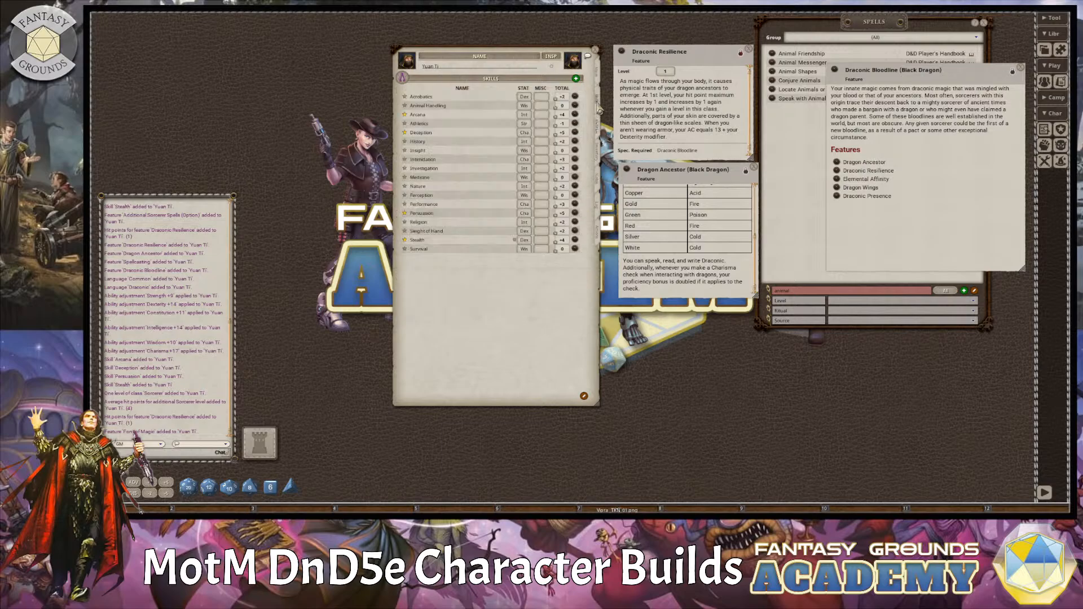
click(599, 76)
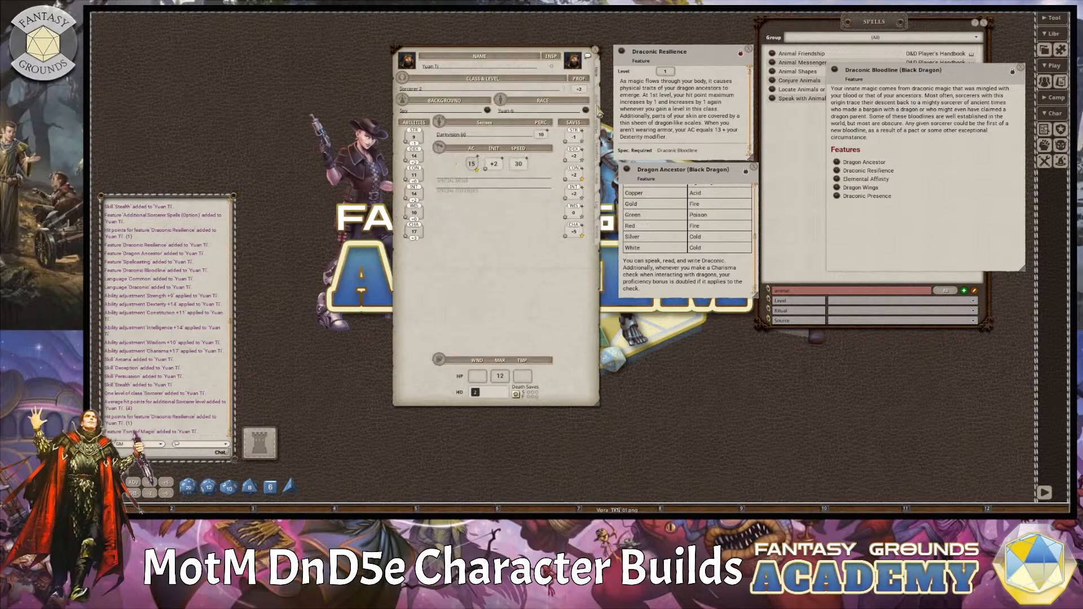
click(597, 125)
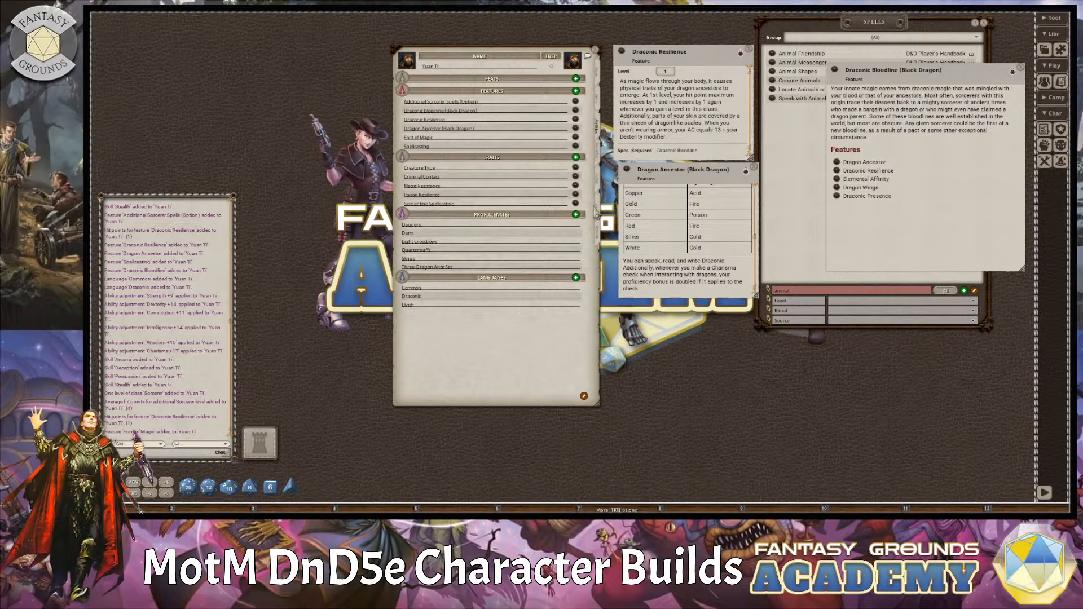
click(600, 233)
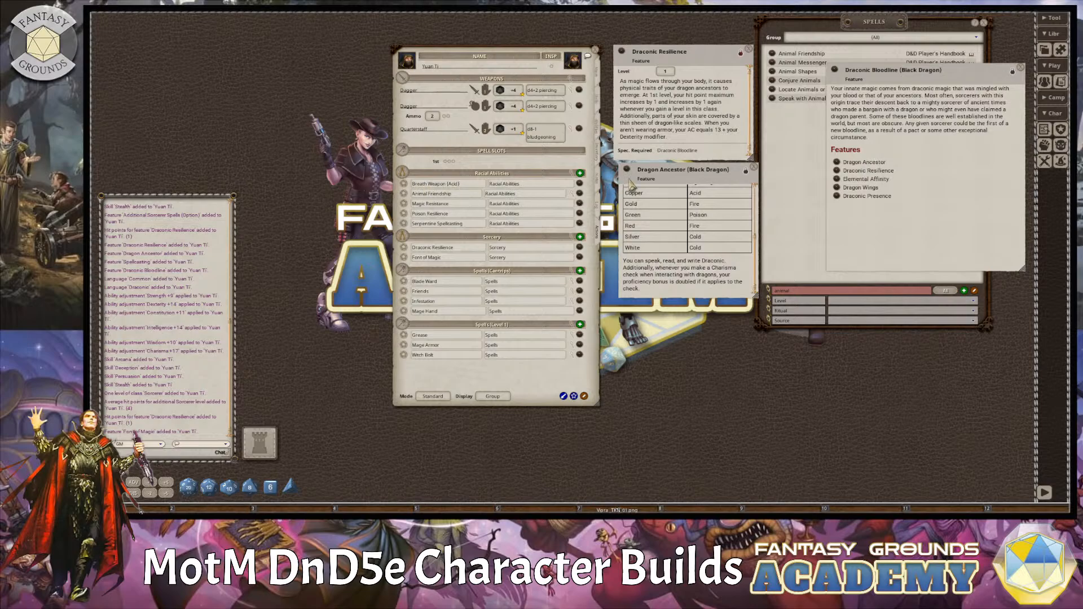
drag(627, 176, 171, 428)
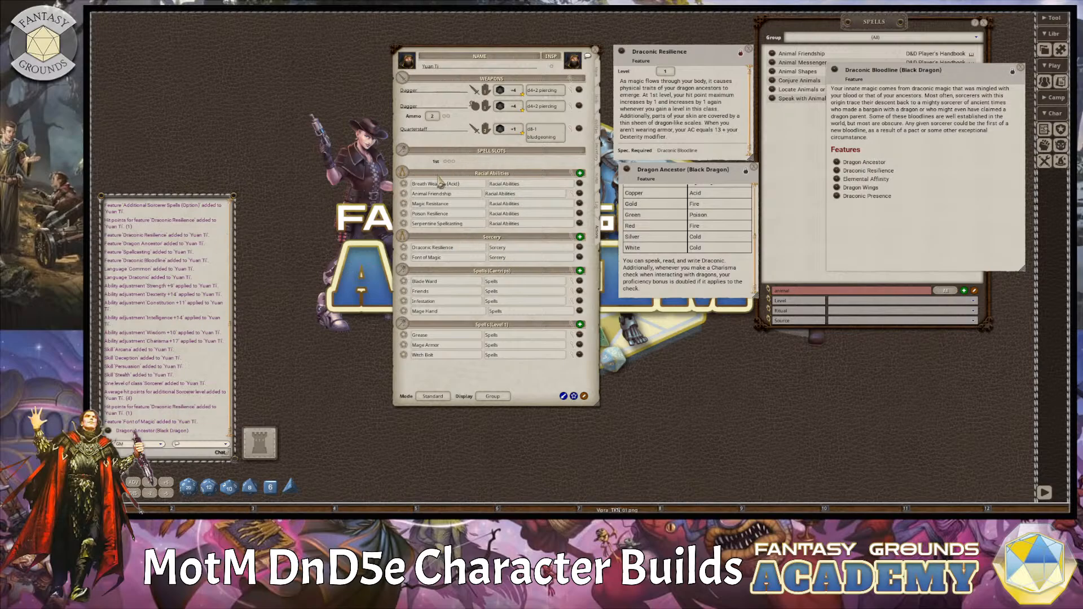
Extend the breath weapon entry's name to "Breath Weapon (Acid) 15' Line", and add a cast action to it.
click(440, 183)
right_click(478, 186)
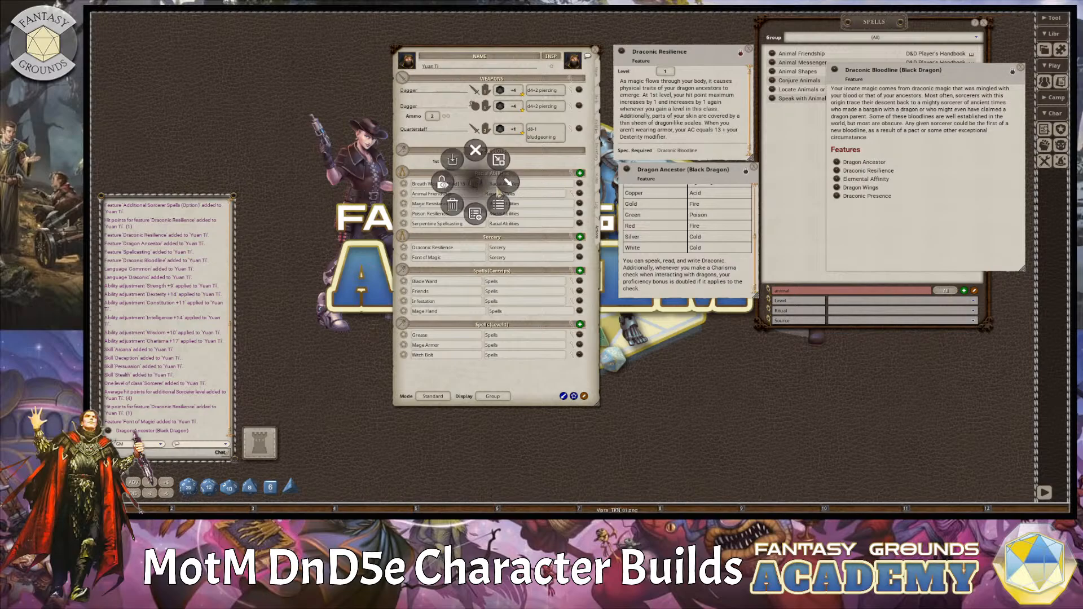
click(510, 188)
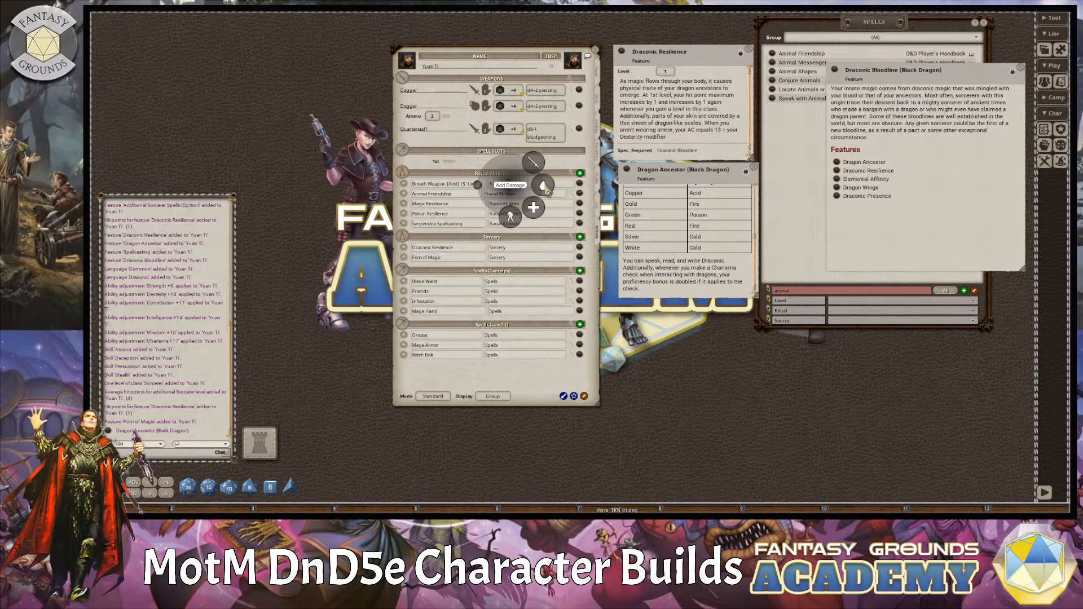
click(536, 164)
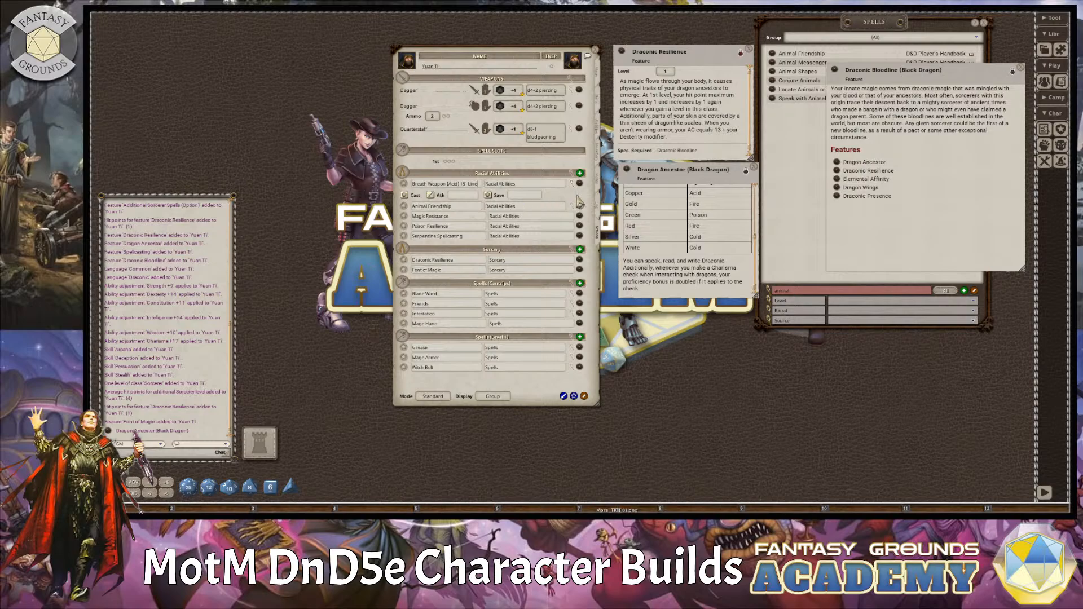
Configure the breath weapon's cast action as a ranged attack with half damage on a successful save.
click(579, 201)
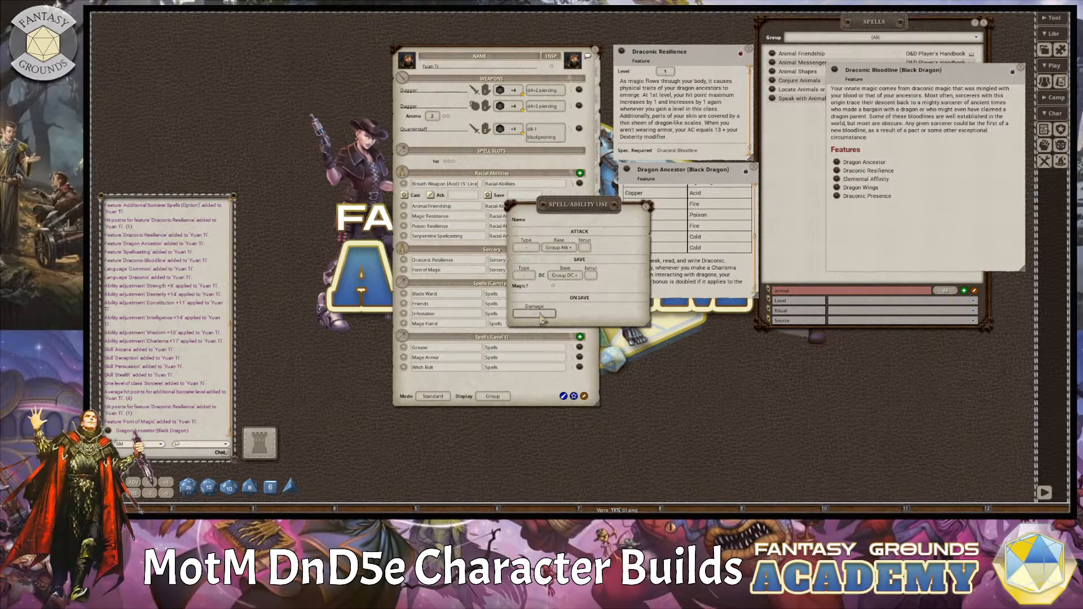
click(541, 320)
drag(576, 204, 661, 218)
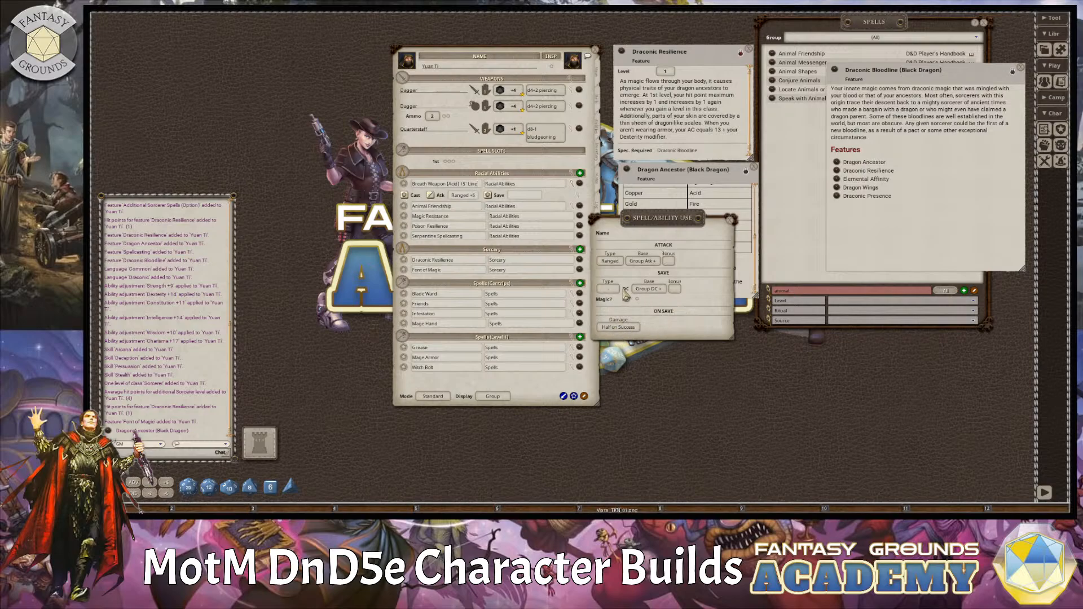
drag(640, 222, 474, 216)
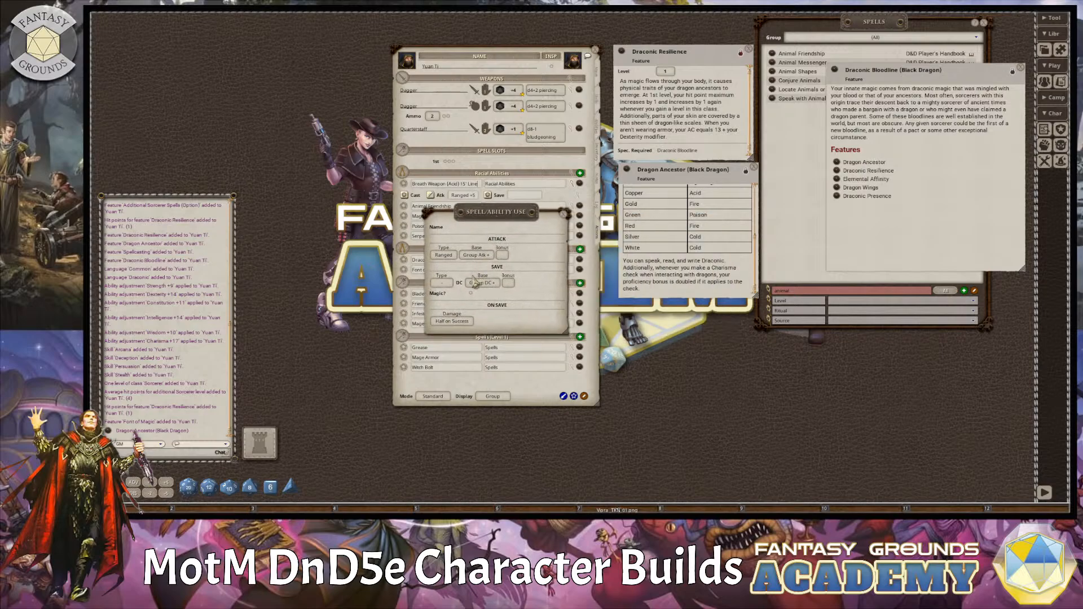
click(441, 283)
click(449, 285)
click(449, 285)
drag(527, 220, 372, 214)
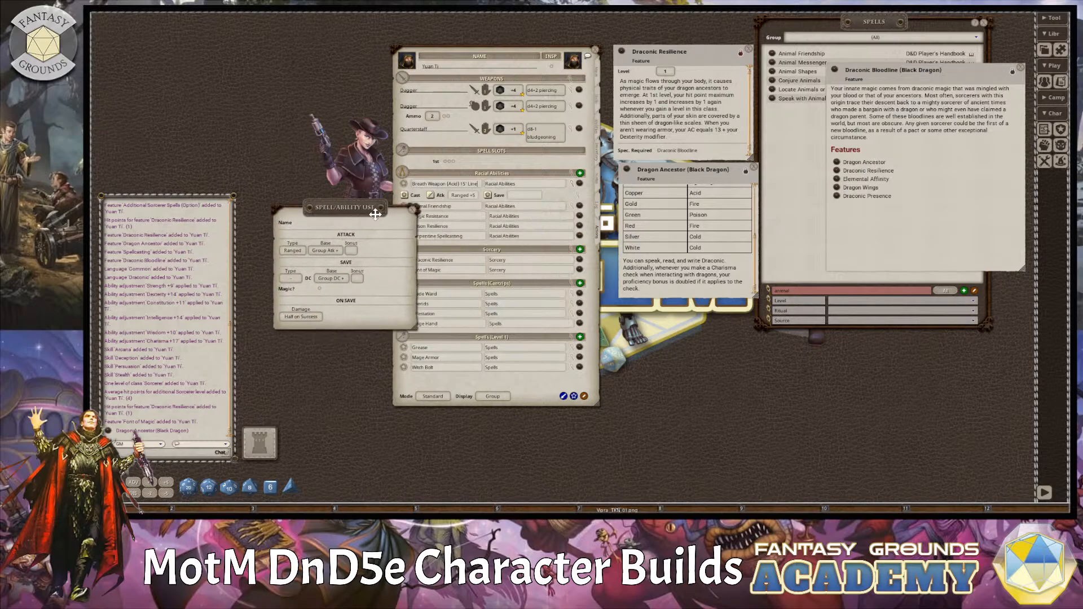
click(411, 209)
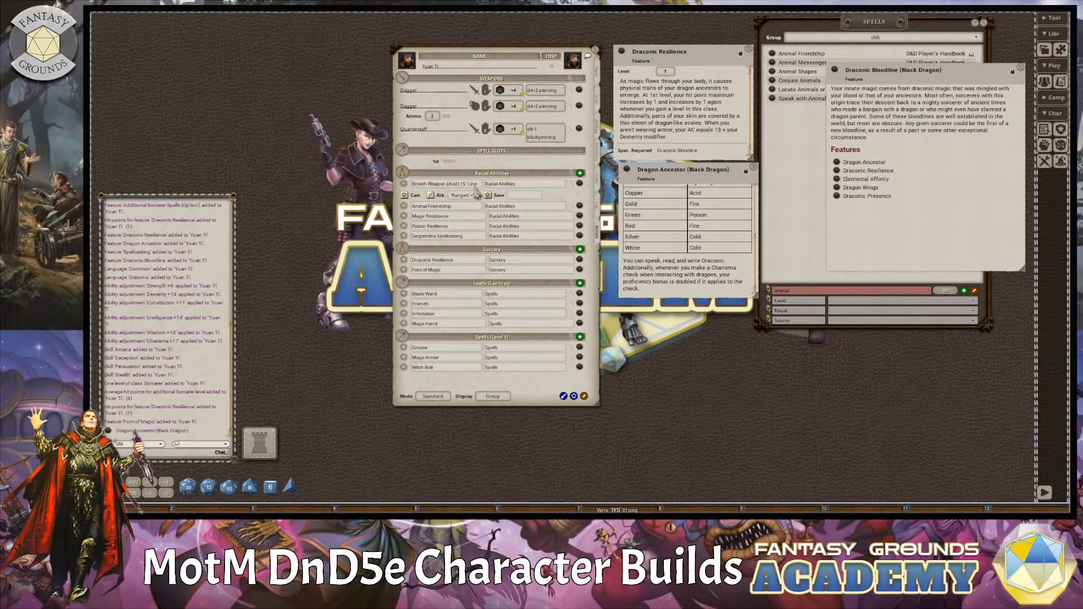
Add a damage action of 2d8 acid to the breath weapon and collapse its action details.
right_click(476, 193)
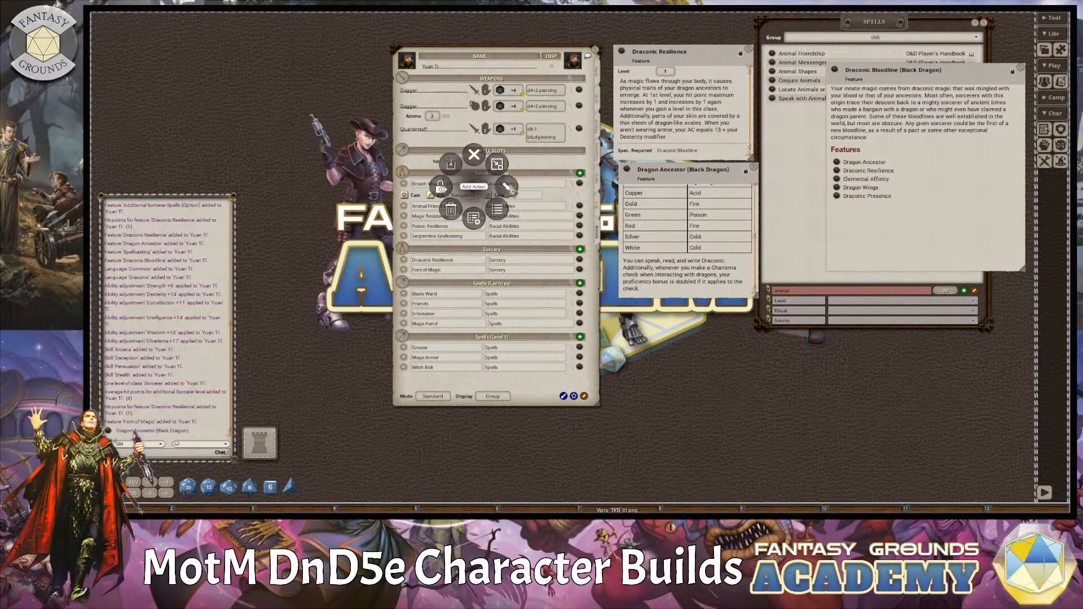
click(506, 187)
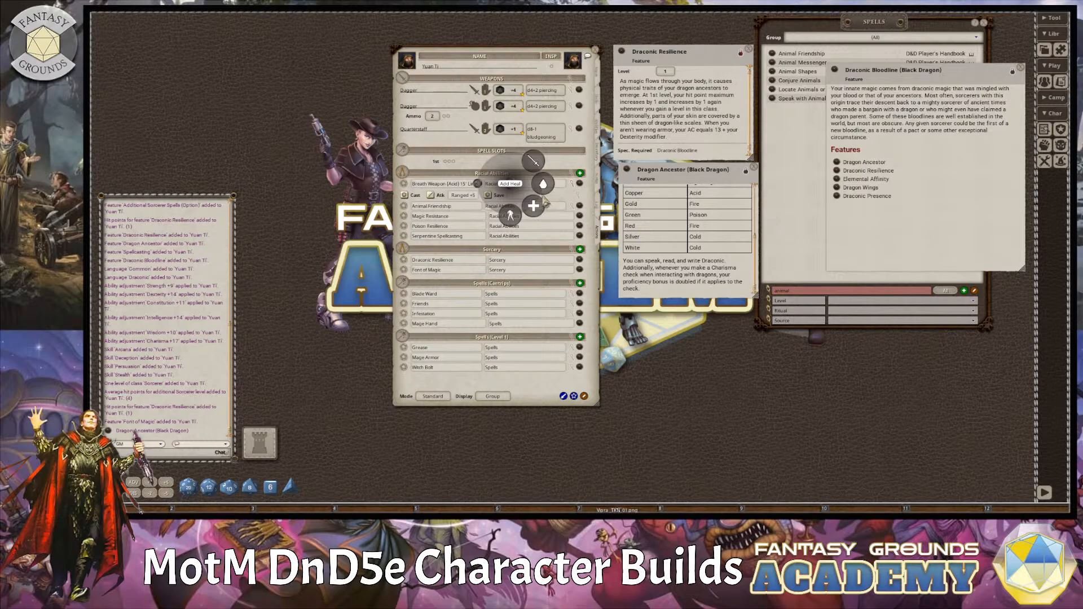
click(543, 184)
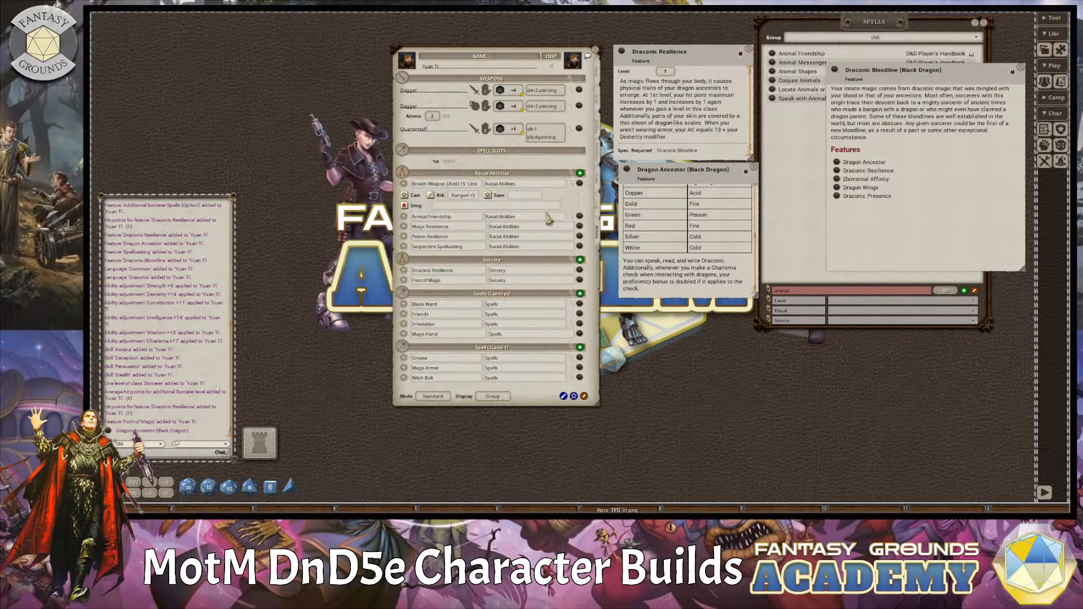
click(579, 211)
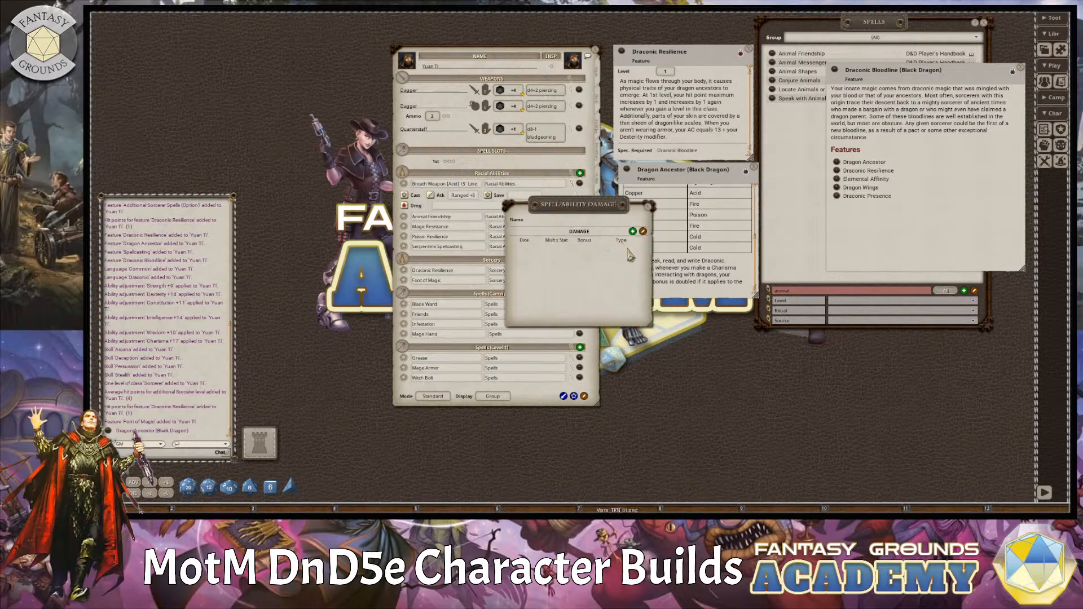
drag(249, 487, 525, 248)
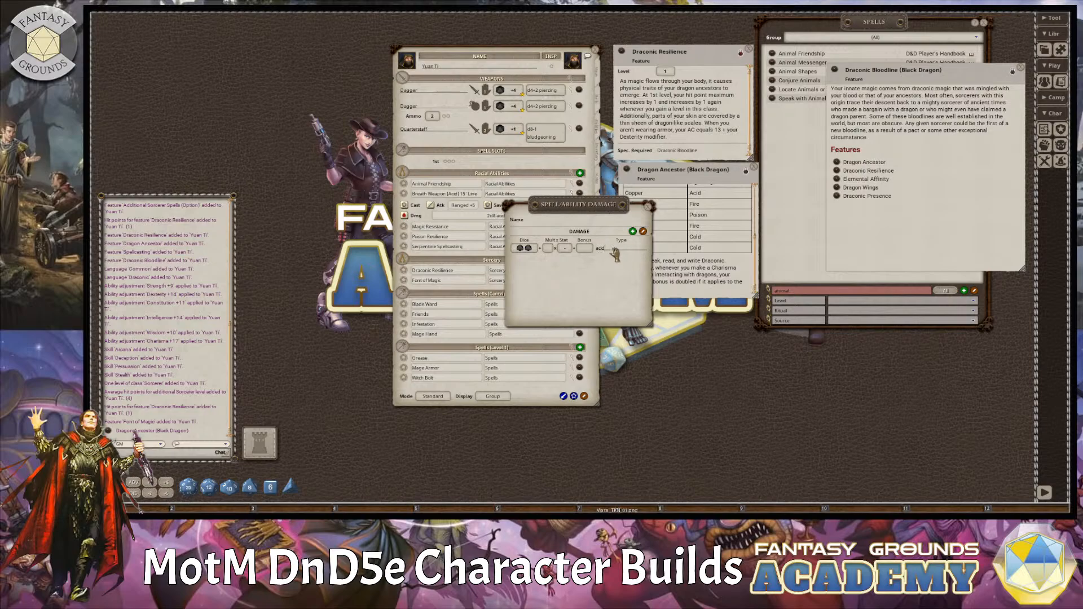
drag(608, 214, 461, 248)
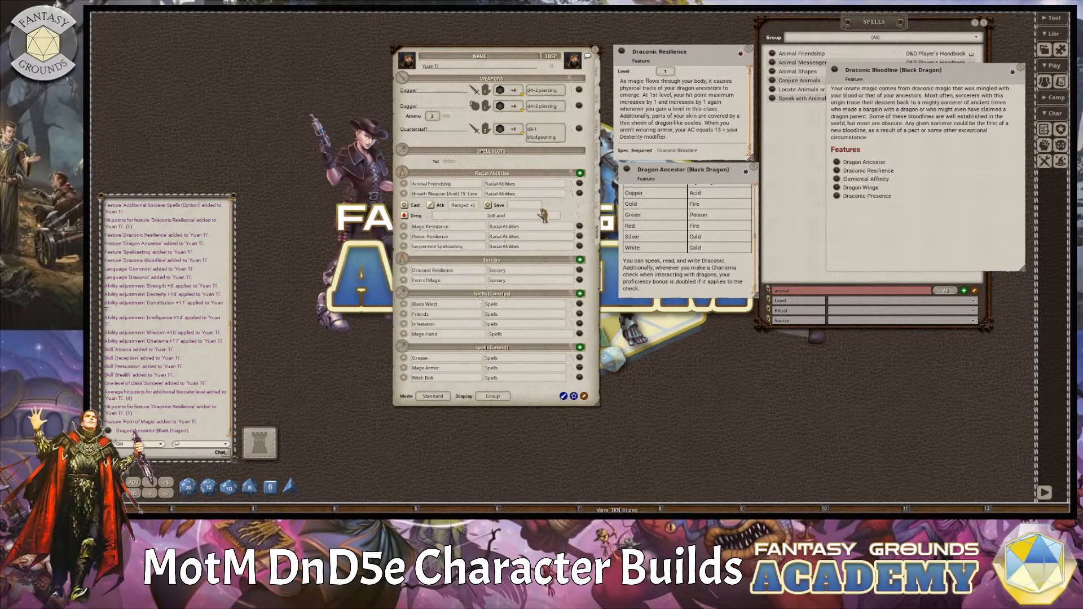
click(502, 241)
click(572, 193)
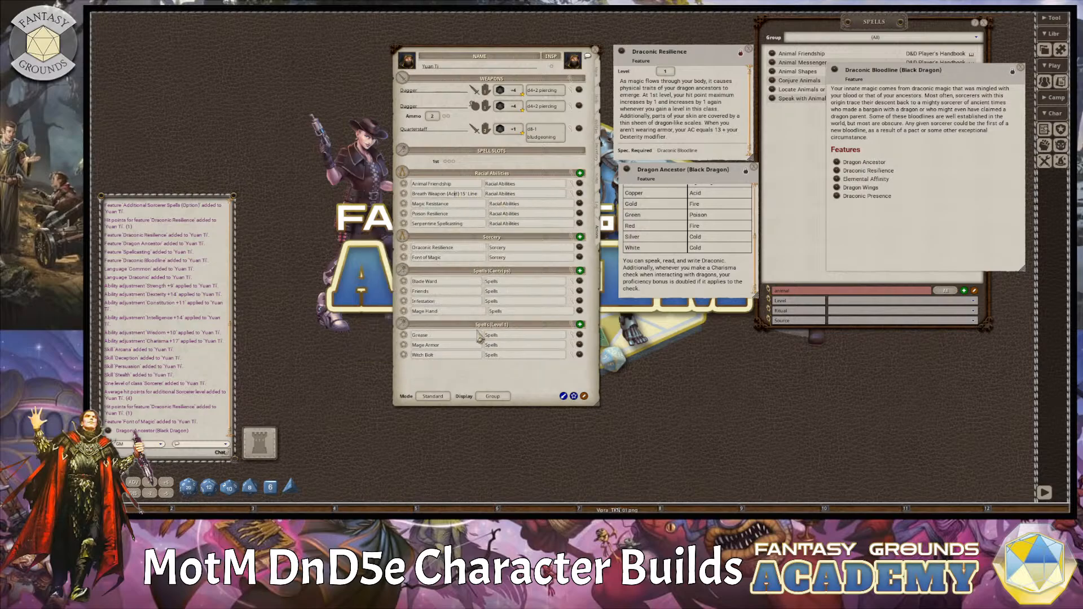
Give the breath weapon 1 daily use in Preparation mode, and show the powers in Combat mode with the Actions display.
click(432, 397)
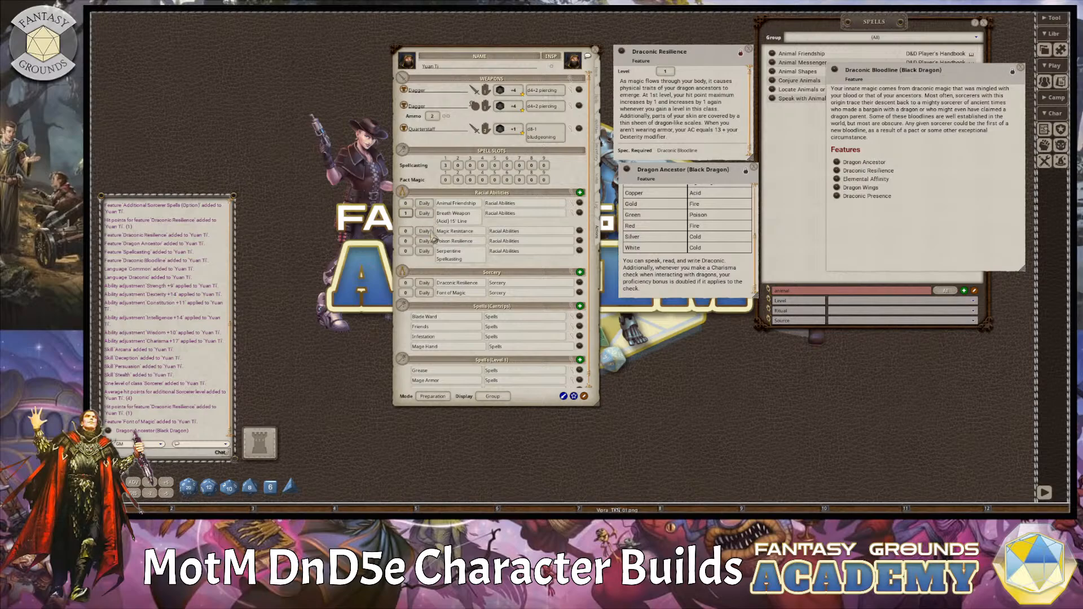
click(441, 397)
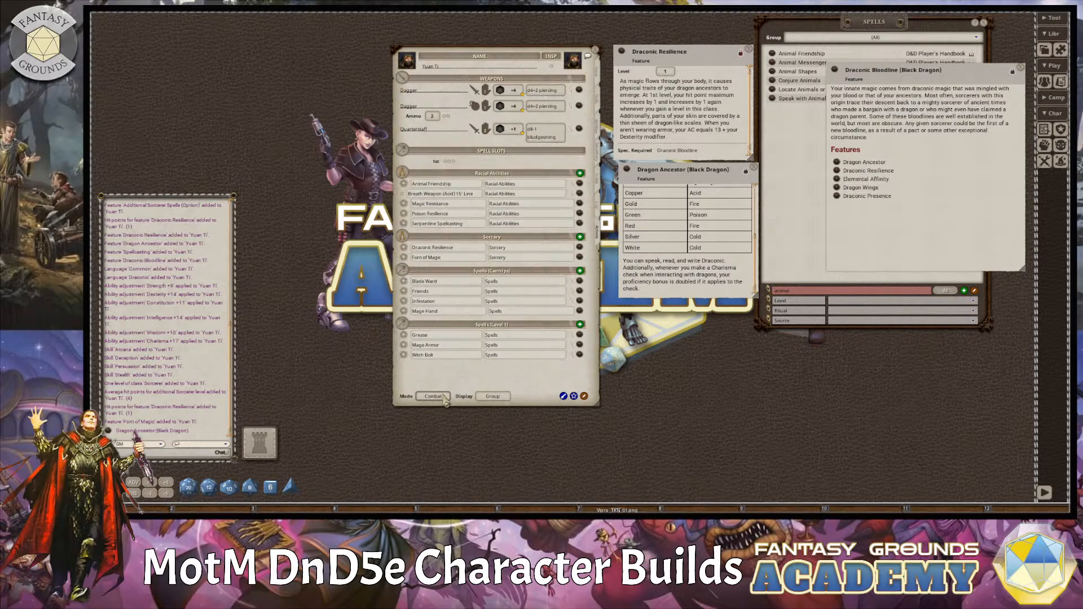
click(492, 396)
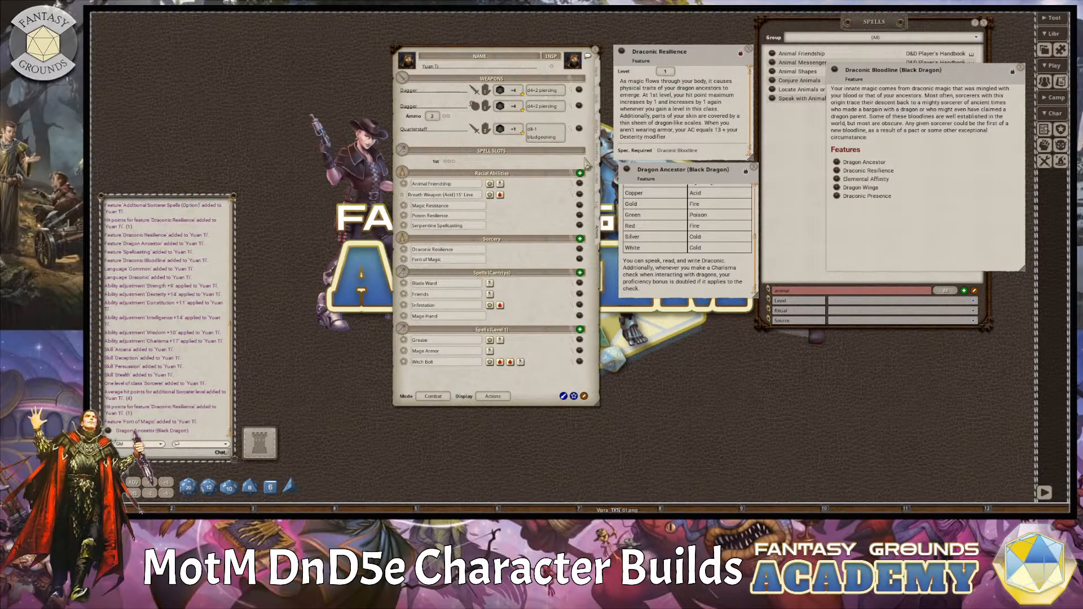
Close the Dragon Ancestor description and review the character's features and main statistics.
click(754, 169)
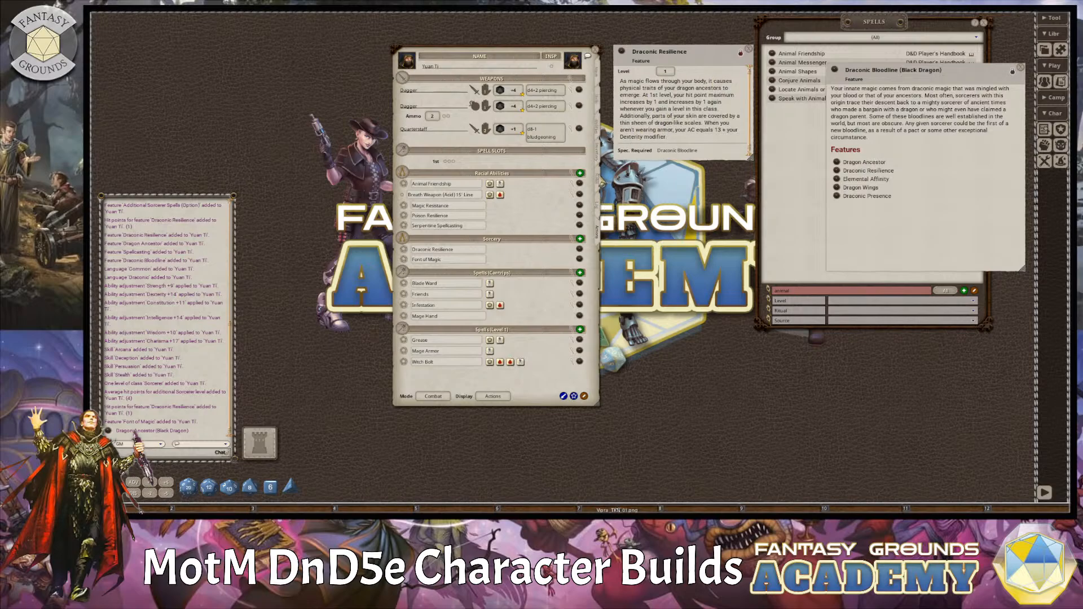
click(598, 179)
click(599, 134)
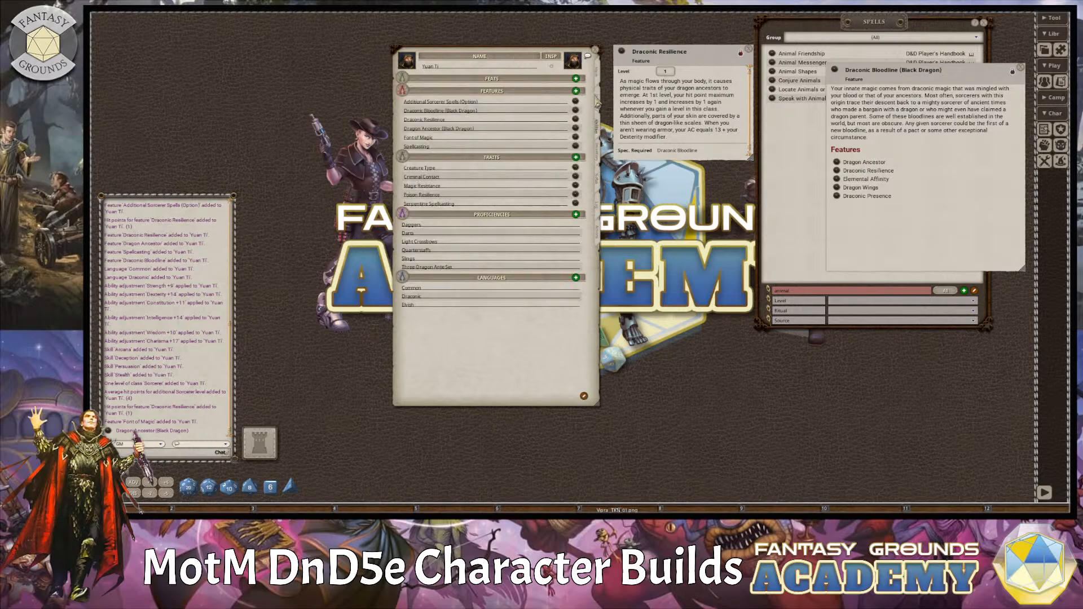
click(598, 72)
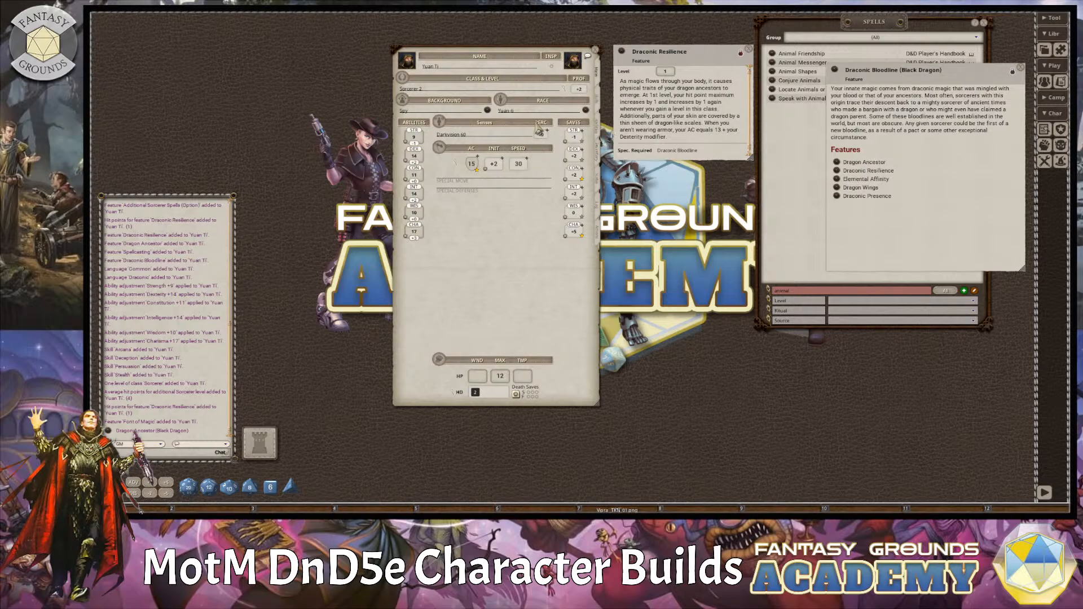
Examine the Yuan-ti race description for its racial traits, including Serpentine Spellcasting, and close it.
click(586, 112)
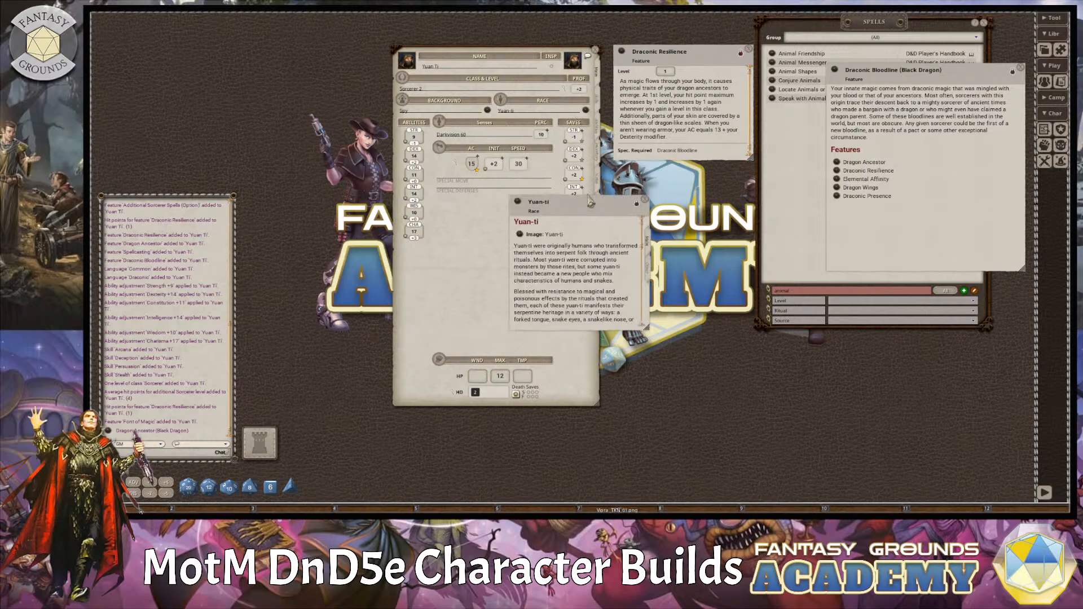
drag(591, 208, 702, 180)
scroll(743, 205, down, 3)
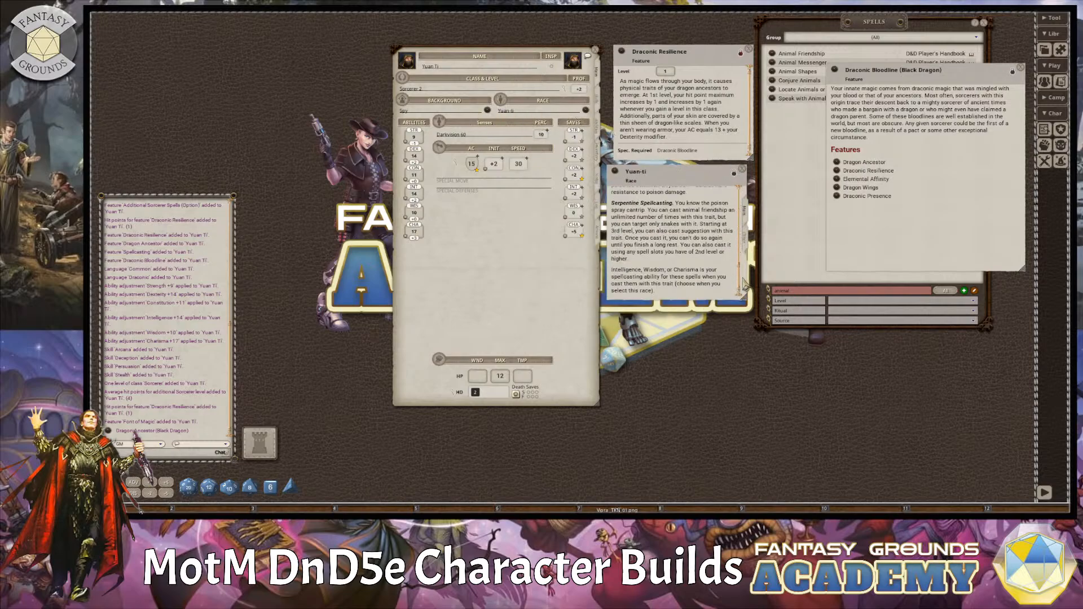
scroll(670, 254, down, 3)
scroll(669, 251, up, 8)
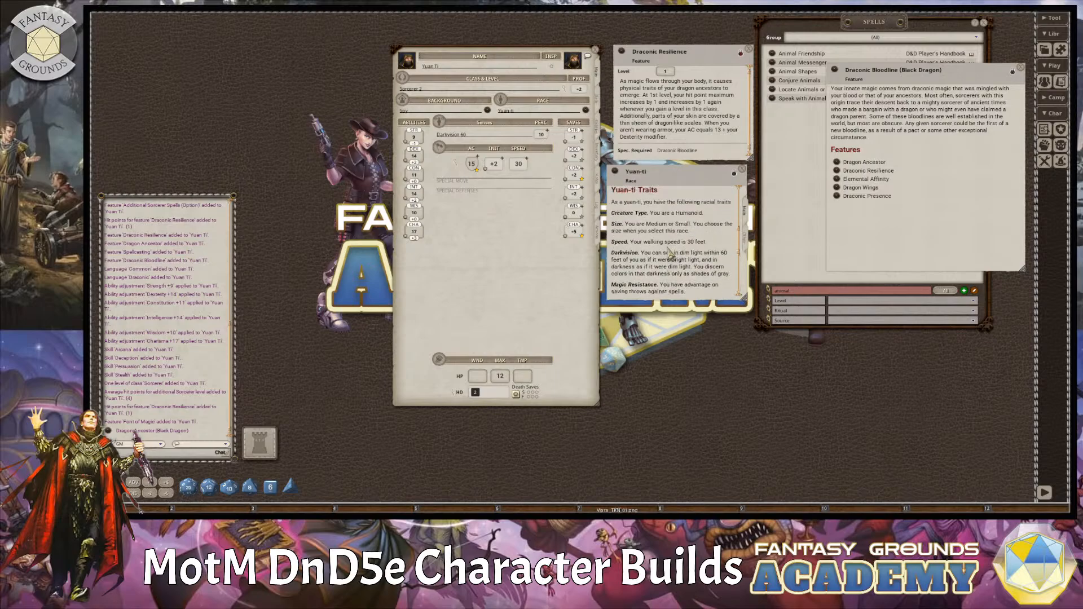
scroll(663, 246, down, 9)
scroll(666, 252, down, 3)
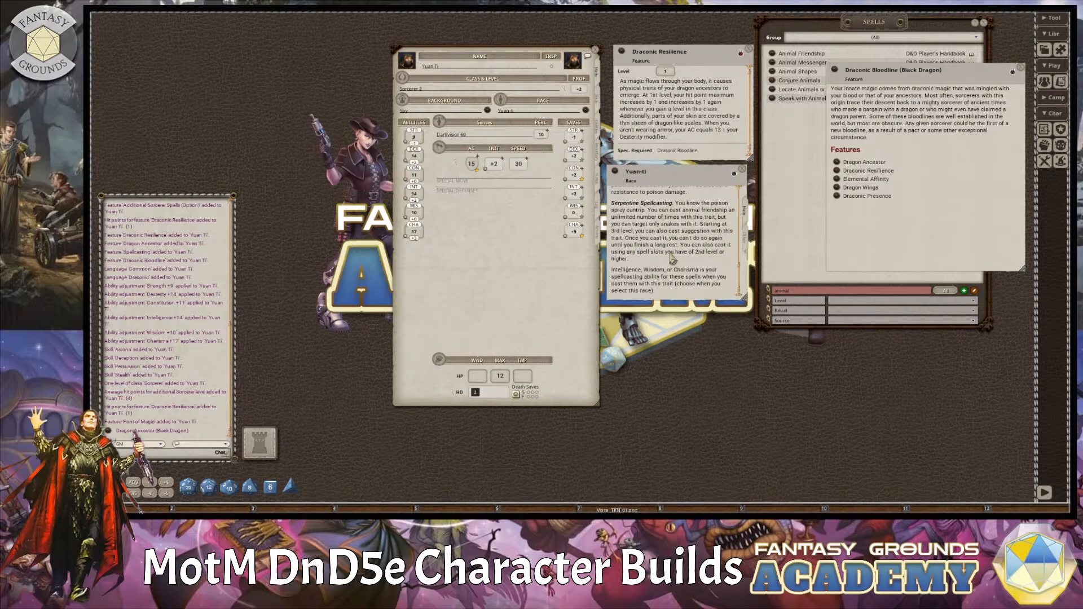
scroll(677, 259, up, 8)
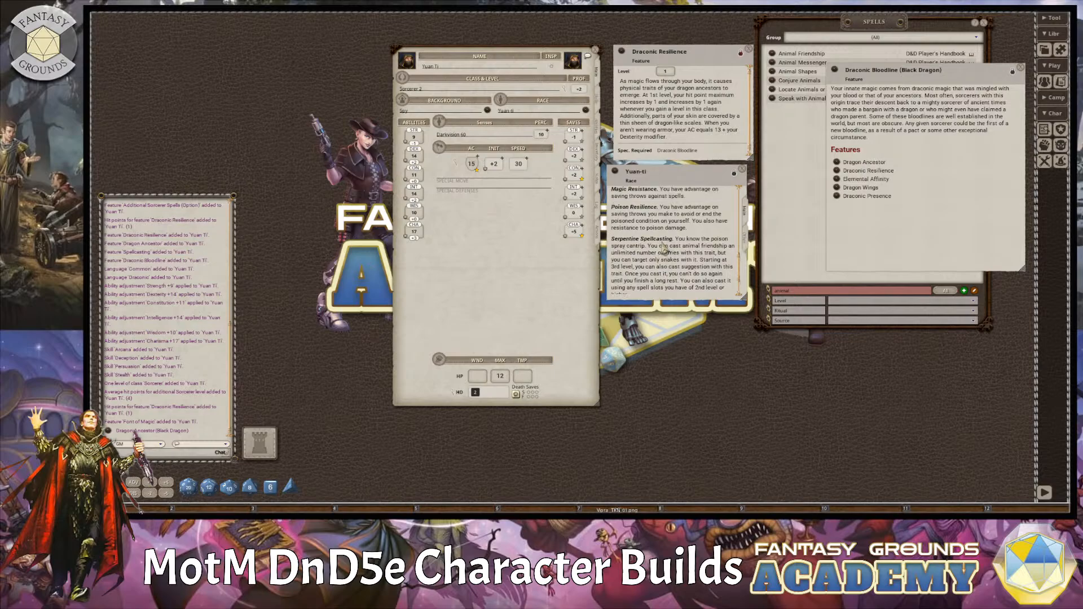
click(741, 169)
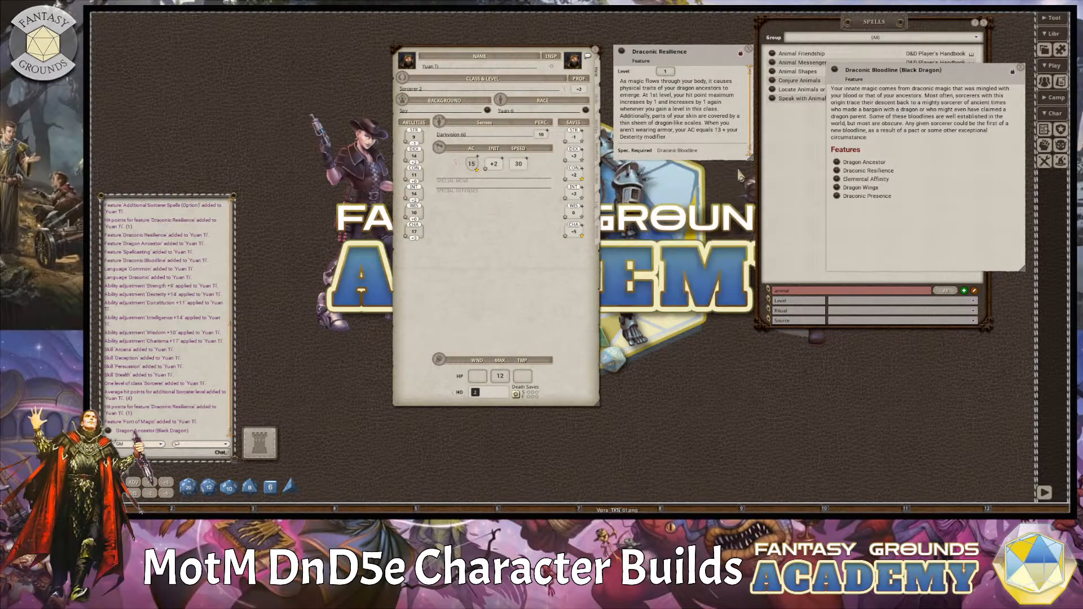
Examine the Sorcerer class description for its features and Sorcerous Origins, and close the class and level details.
click(564, 88)
drag(807, 105, 640, 210)
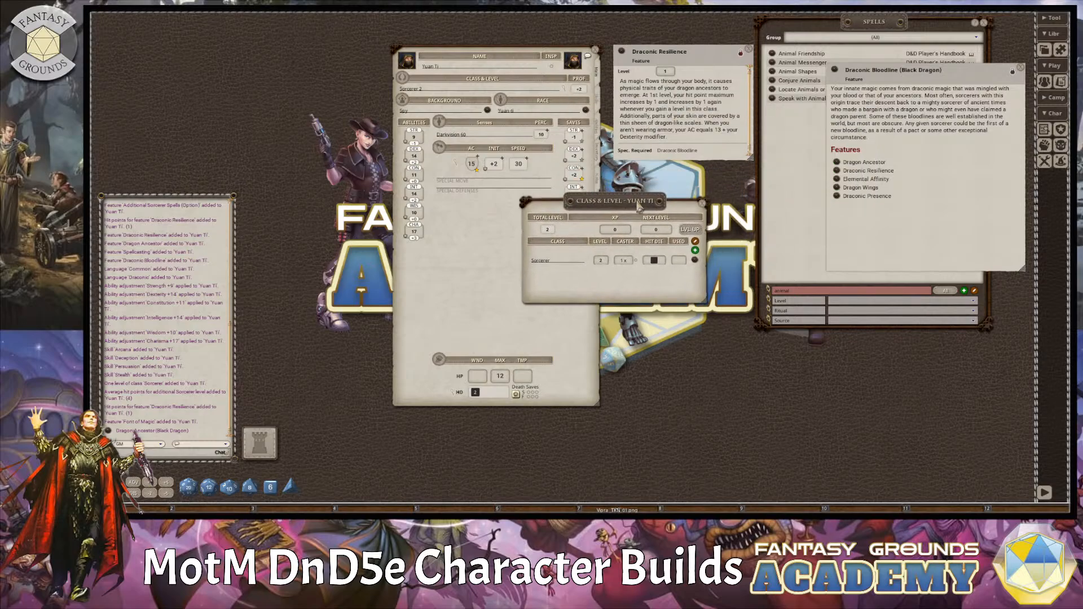
click(696, 261)
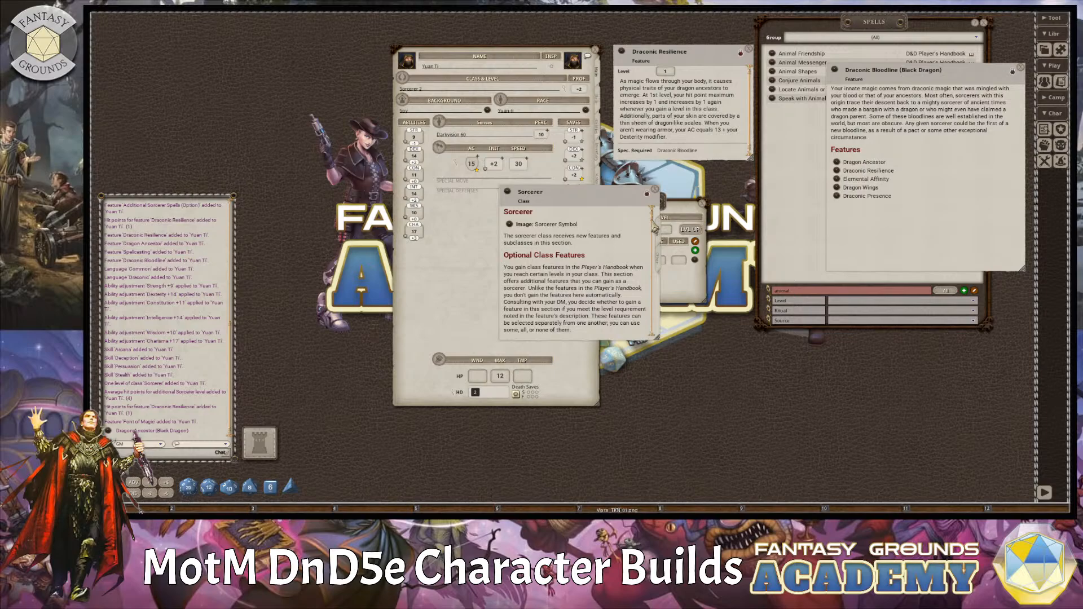
drag(656, 244, 659, 349)
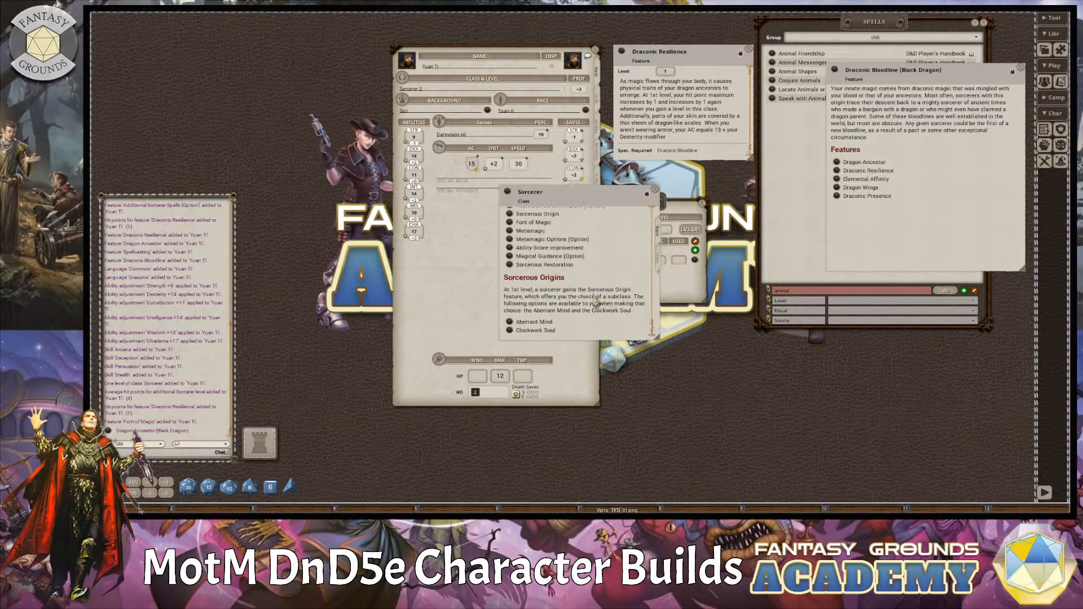
scroll(594, 299, up, 2)
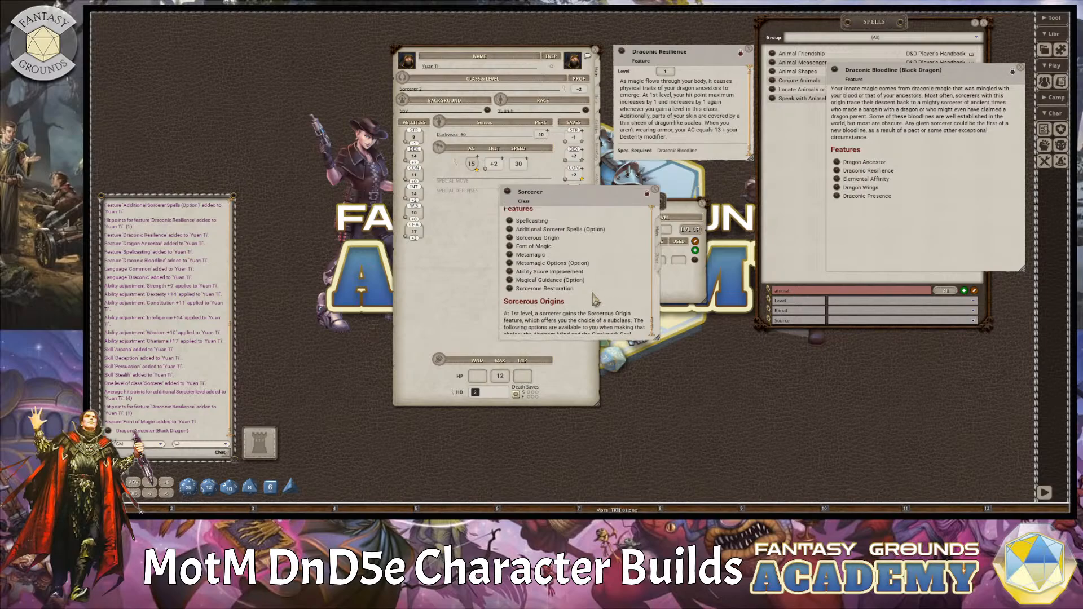
scroll(598, 296, down, 2)
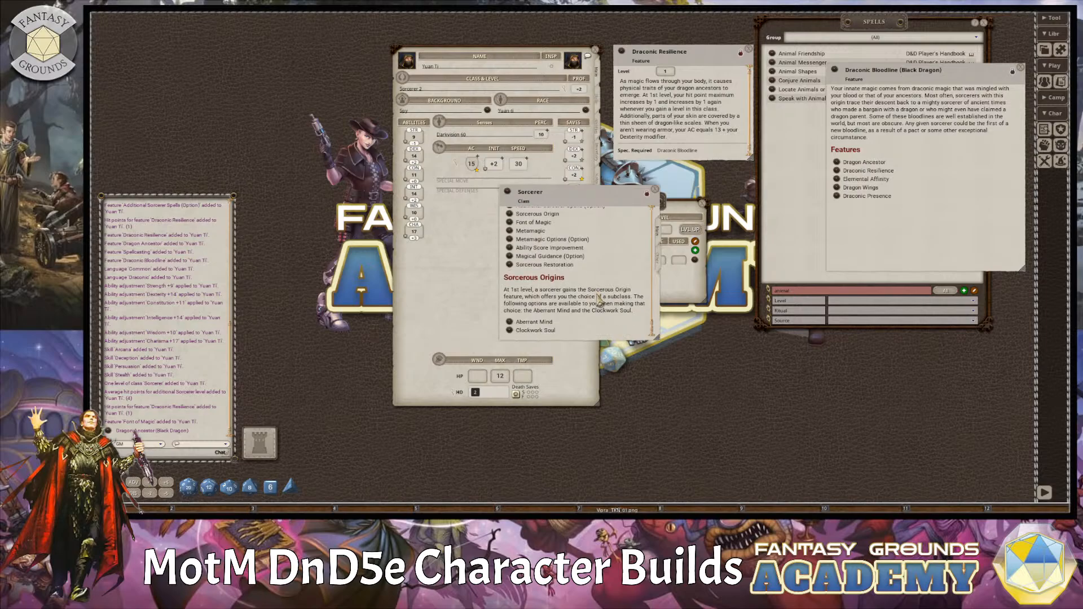
click(655, 191)
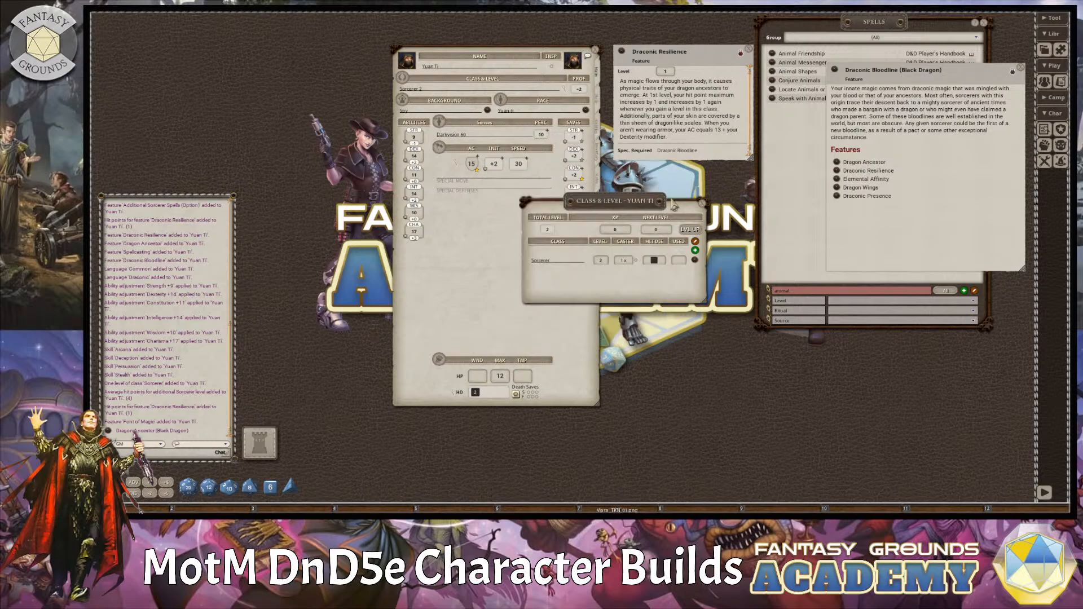
click(703, 204)
Add a new blank power entry to the character's actions and look over the power groups.
click(598, 235)
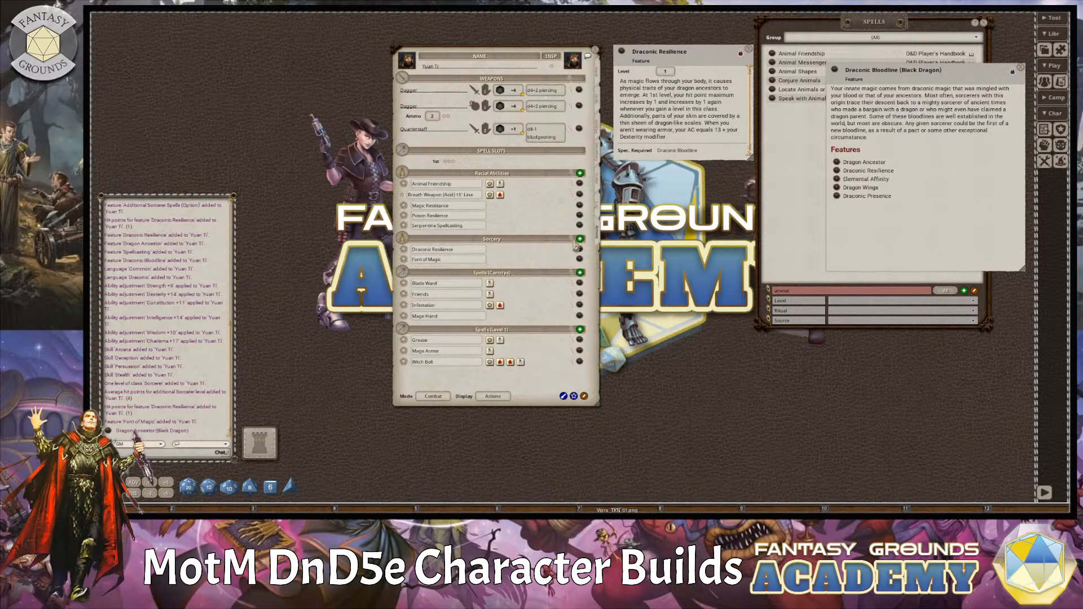
click(575, 396)
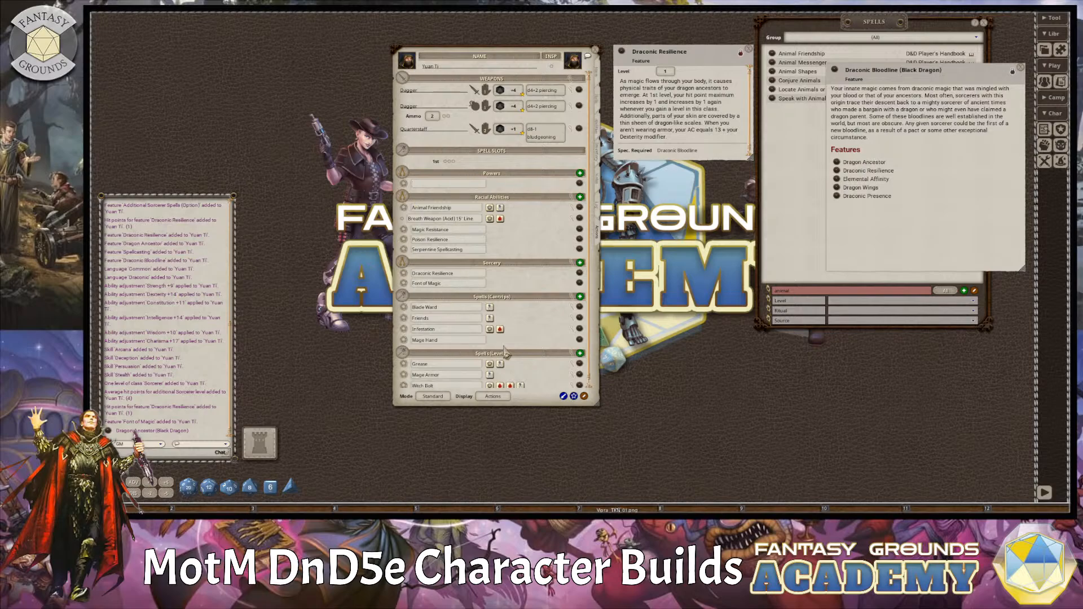
scroll(507, 352, down, 1)
scroll(513, 291, up, 1)
Close the Draconic Resilience, Draconic Bloodline and Spells windows, and reposition the character sheet showing its main statistics.
click(749, 51)
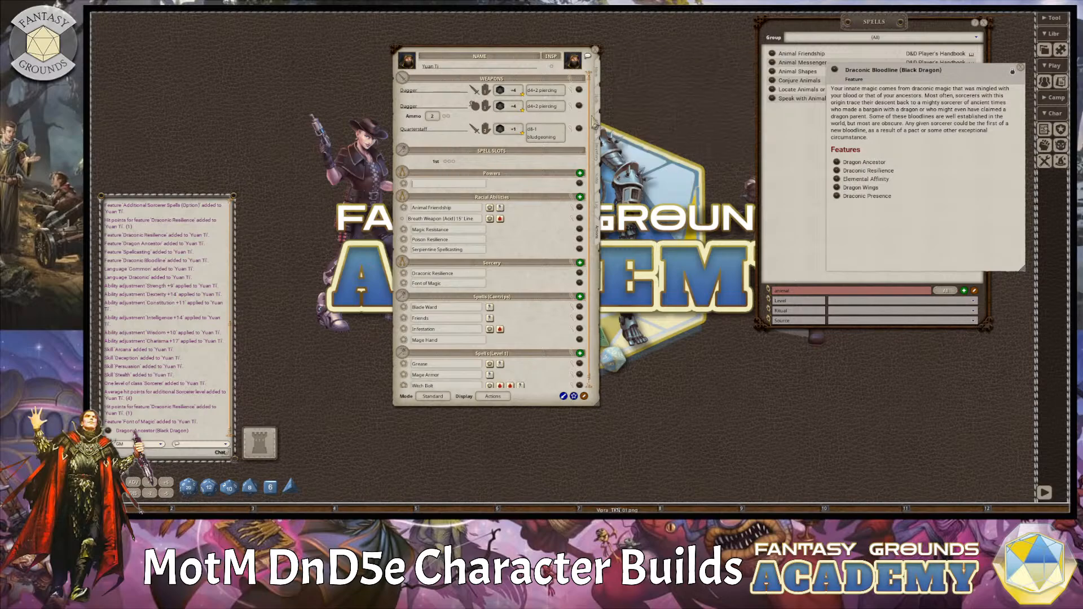
click(1021, 67)
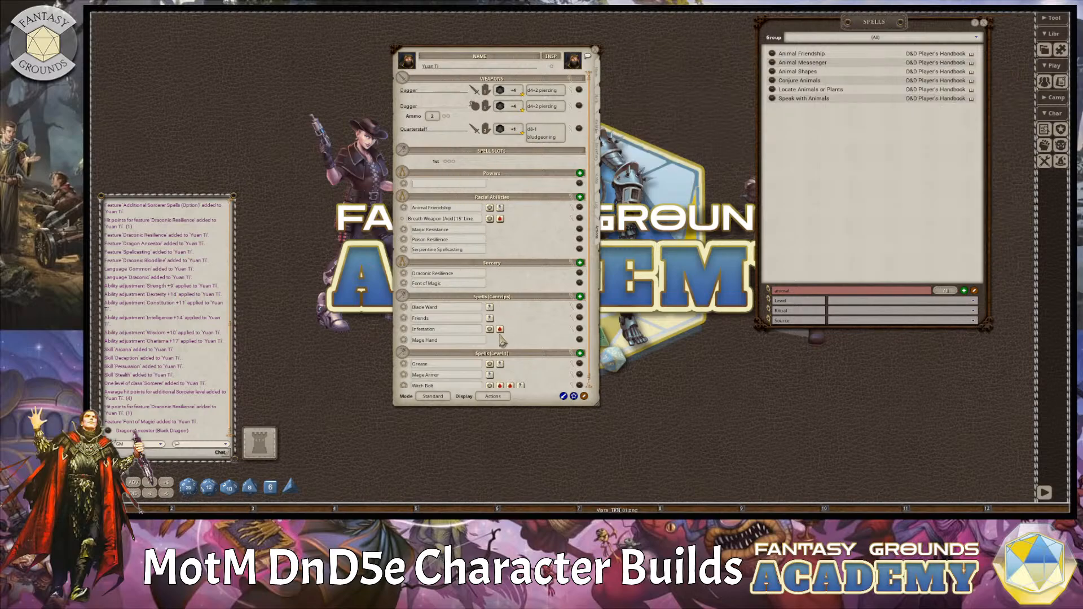
scroll(511, 383, down, 1)
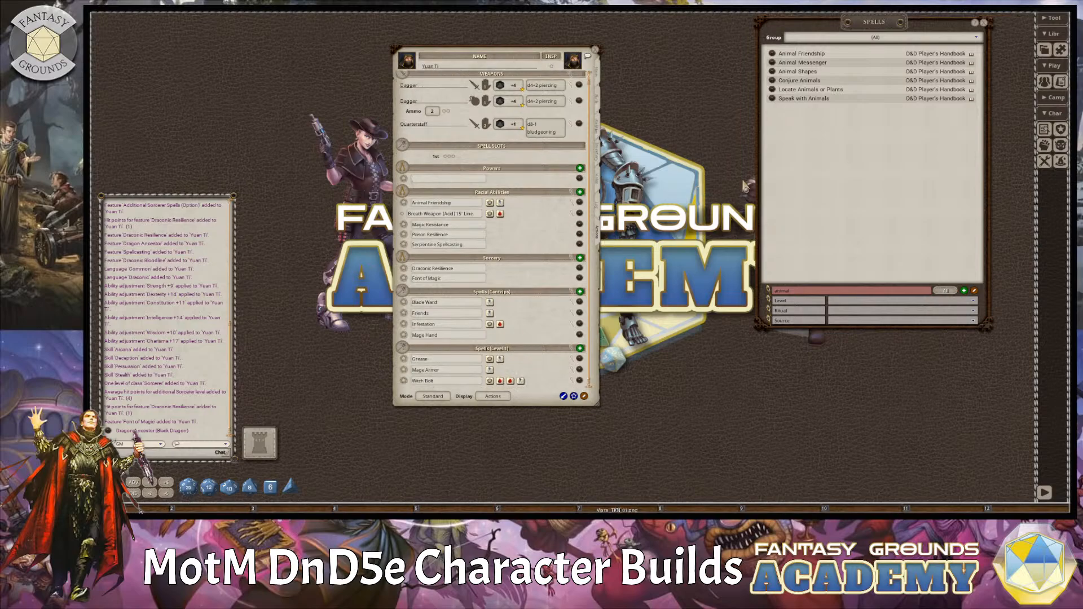
click(983, 23)
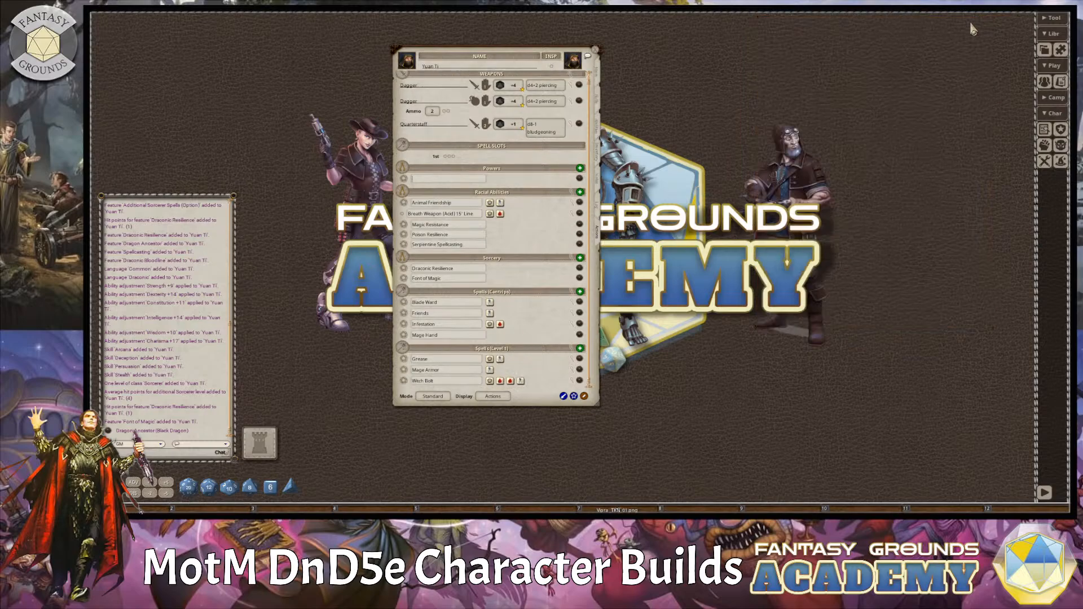
click(599, 76)
drag(511, 56, 732, 40)
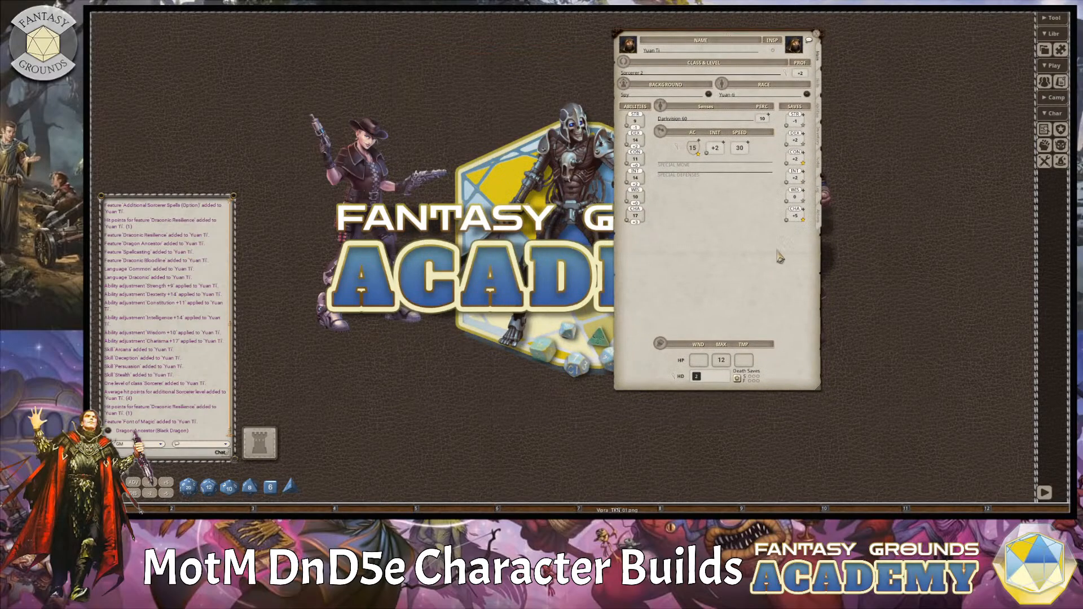